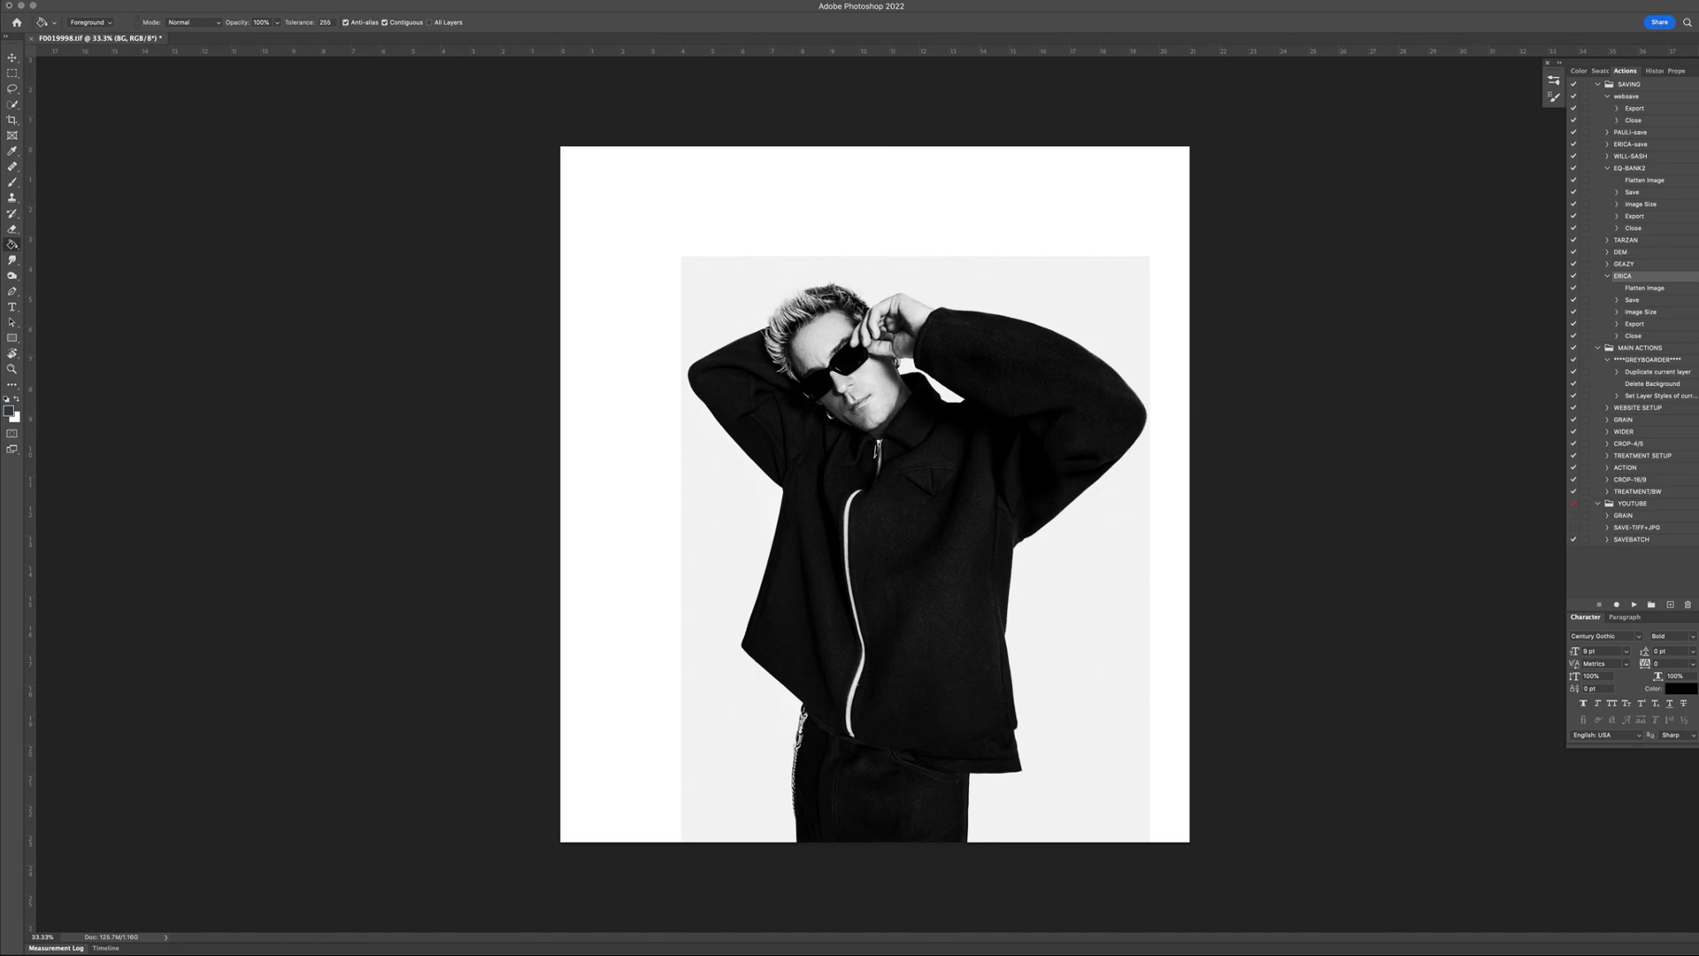
- Switch to Adobe Bridge and examine the raw frames around F0019998.CR2 for other views of the raised arm
{"action": "key", "text": "ctrl+z"}
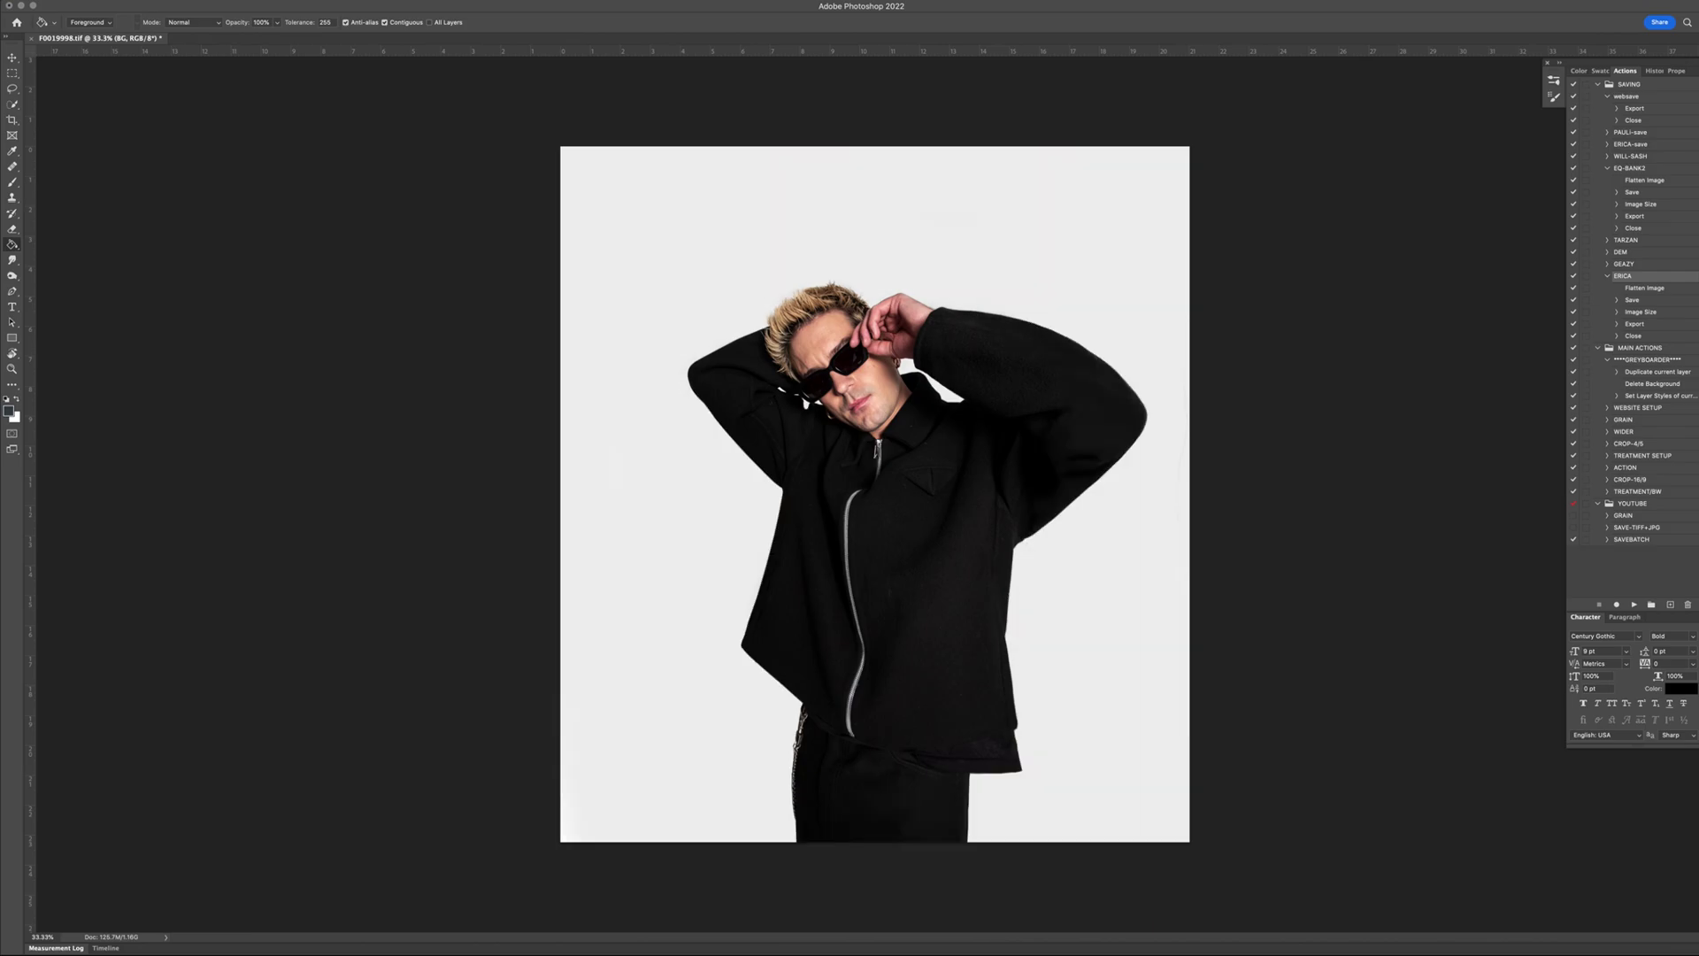
{"action": "key", "text": "super+Tab"}
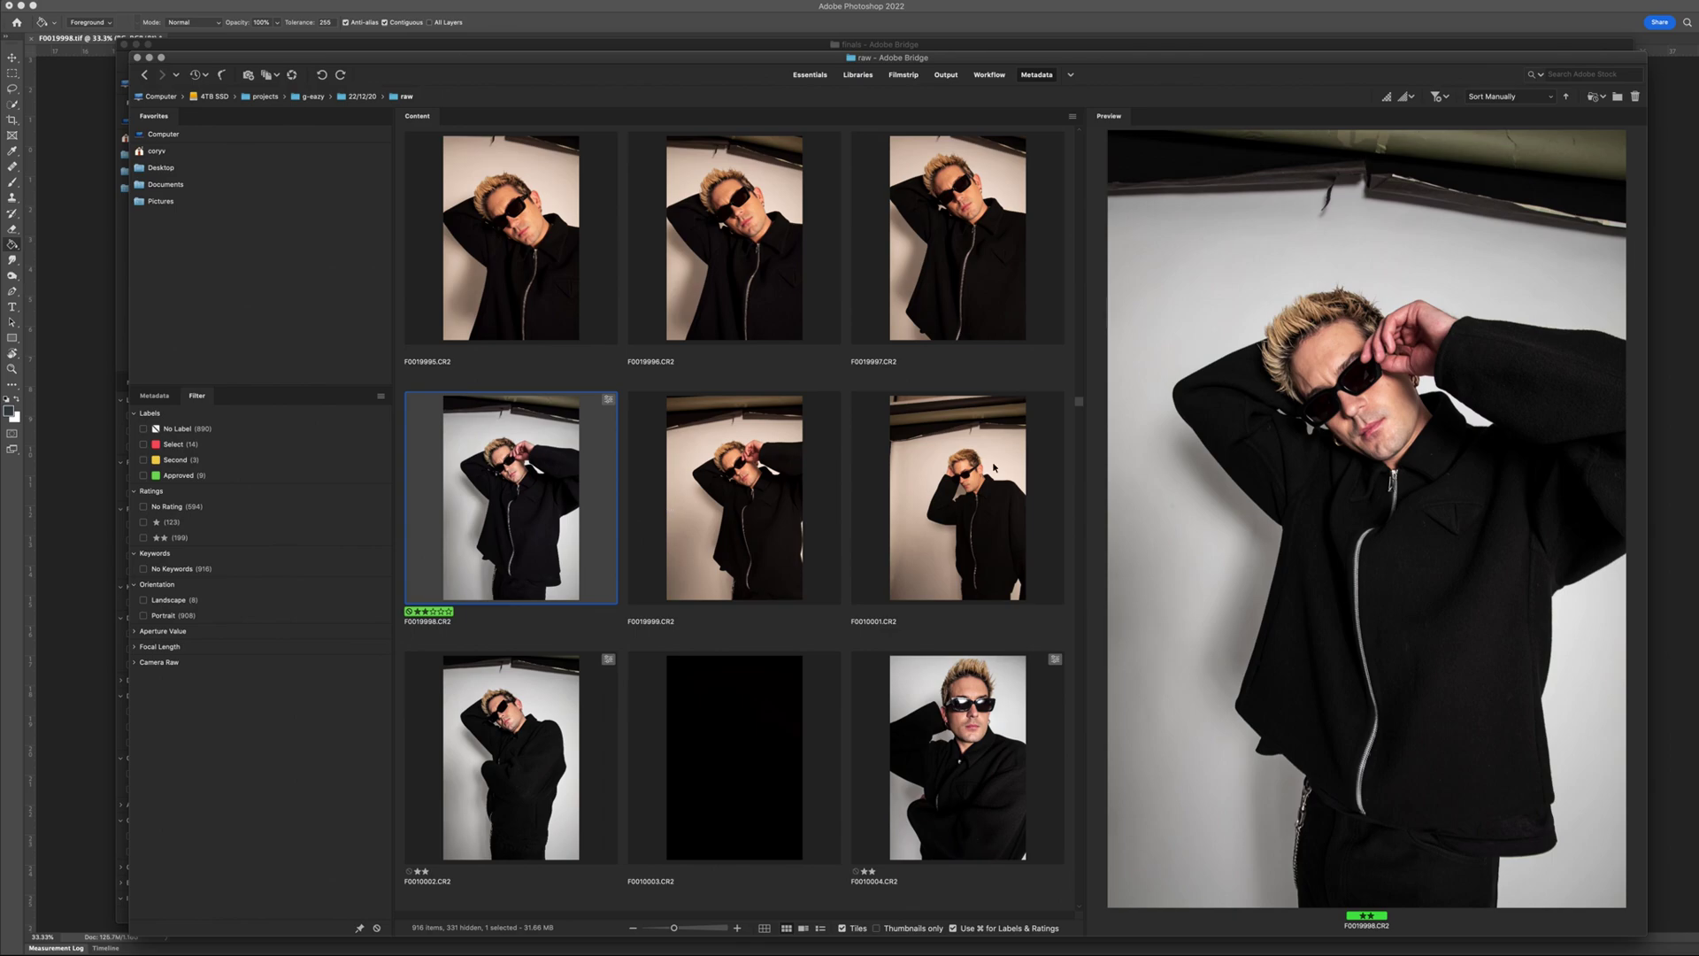
{"action": "left_click_drag", "start_coordinate": [1080, 405], "coordinate": [1074, 409]}
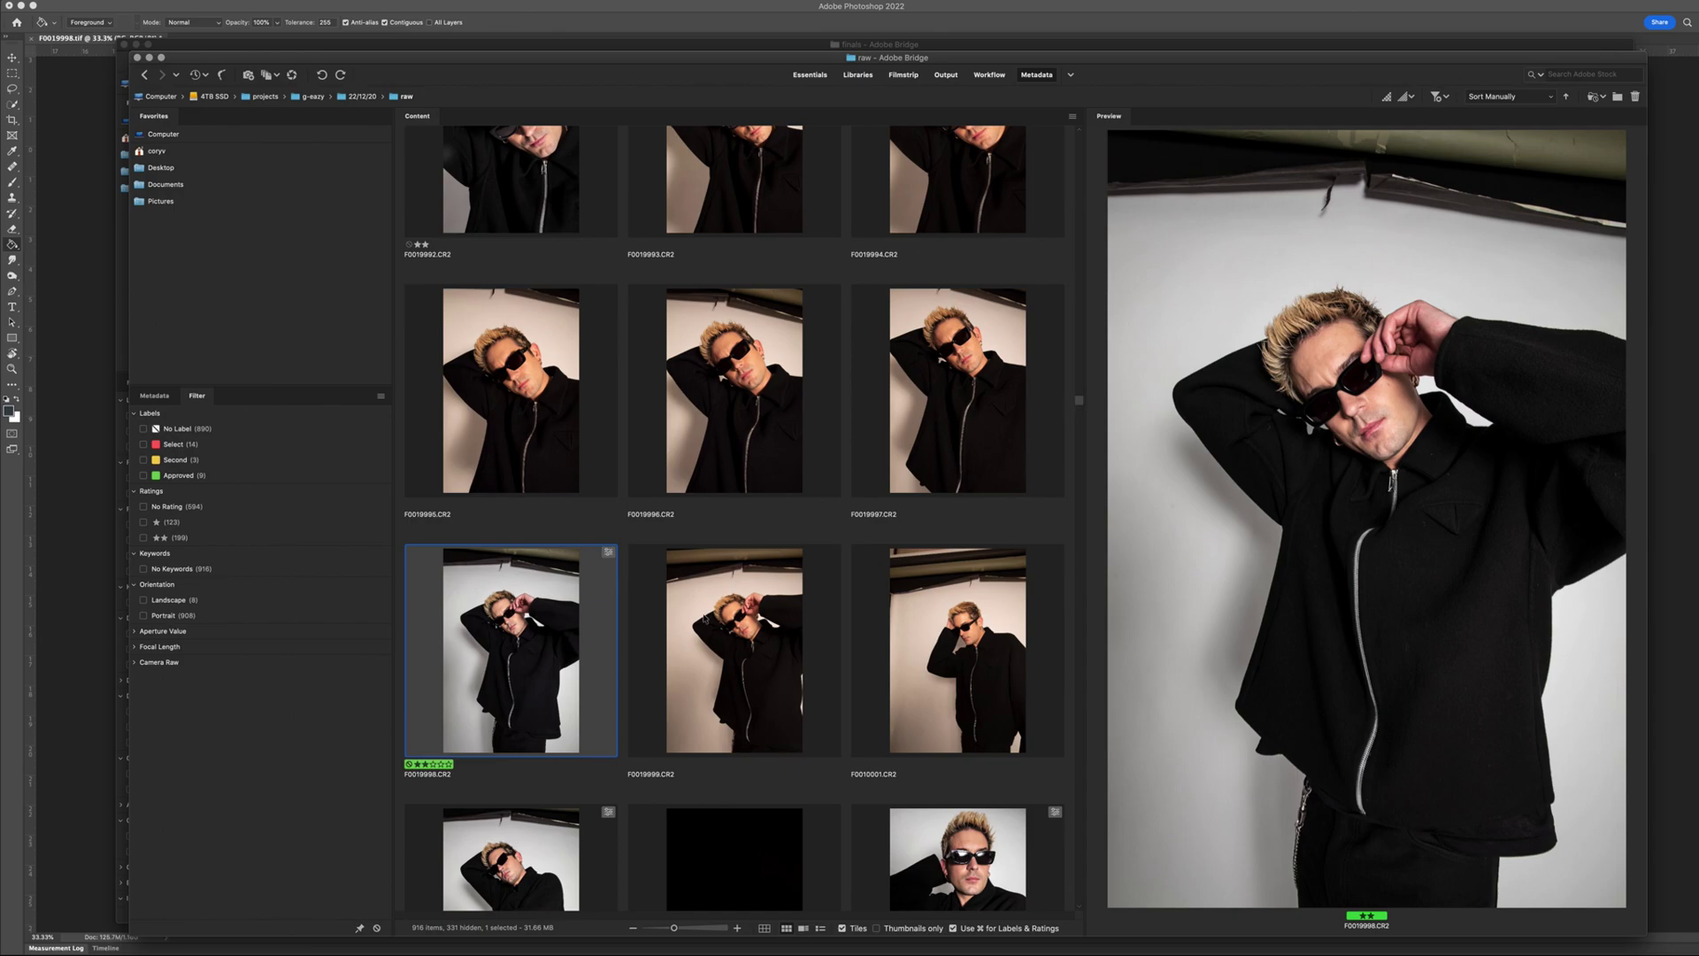
{"action": "left_click", "coordinate": [717, 619]}
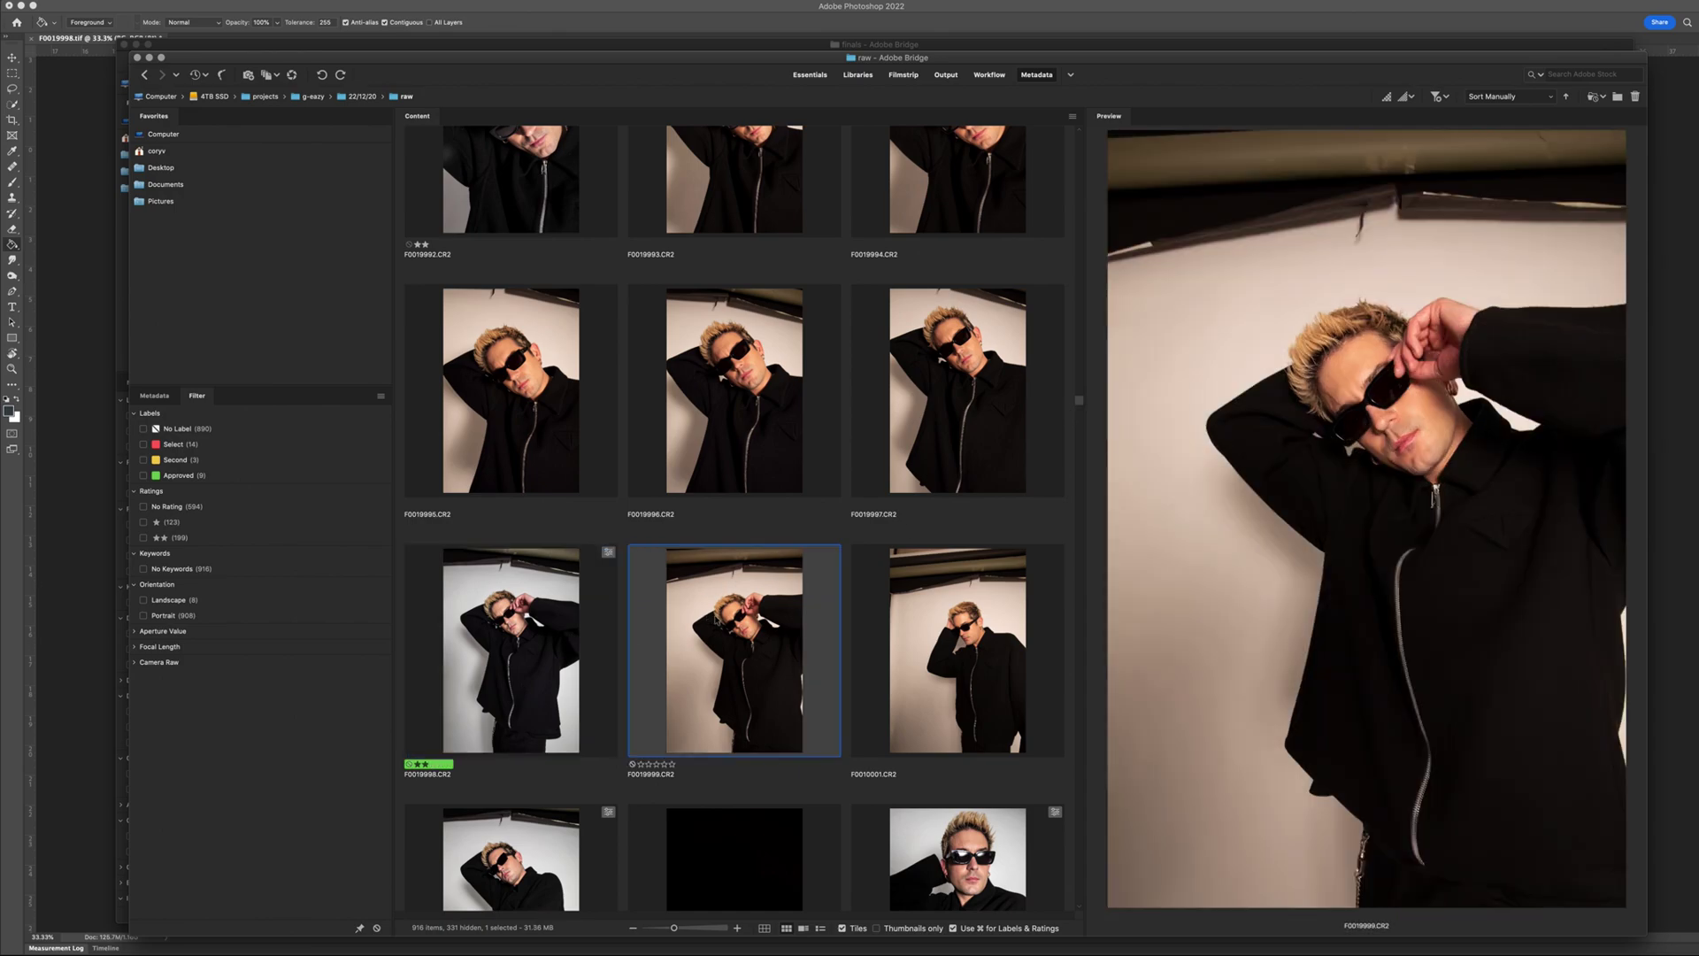
{"action": "key", "text": "shift+Left"}
{"action": "key", "text": "Up"}
{"action": "key", "text": "Up"}
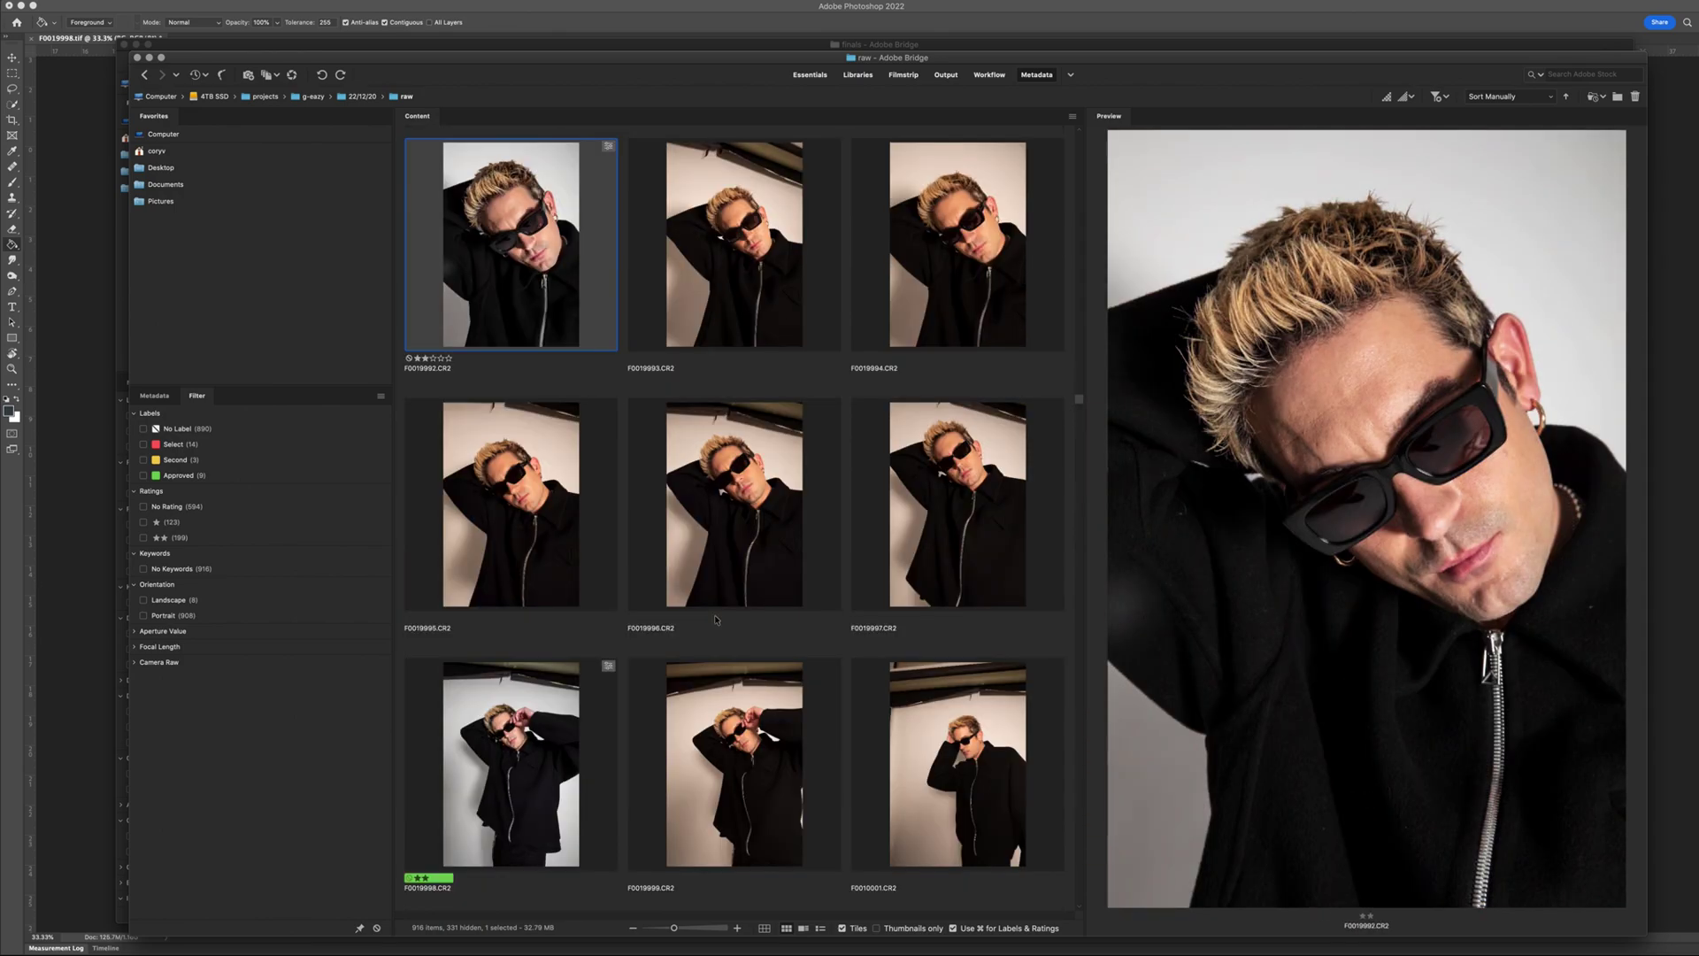
{"action": "key", "text": "Down"}
{"action": "key", "text": "Down"}
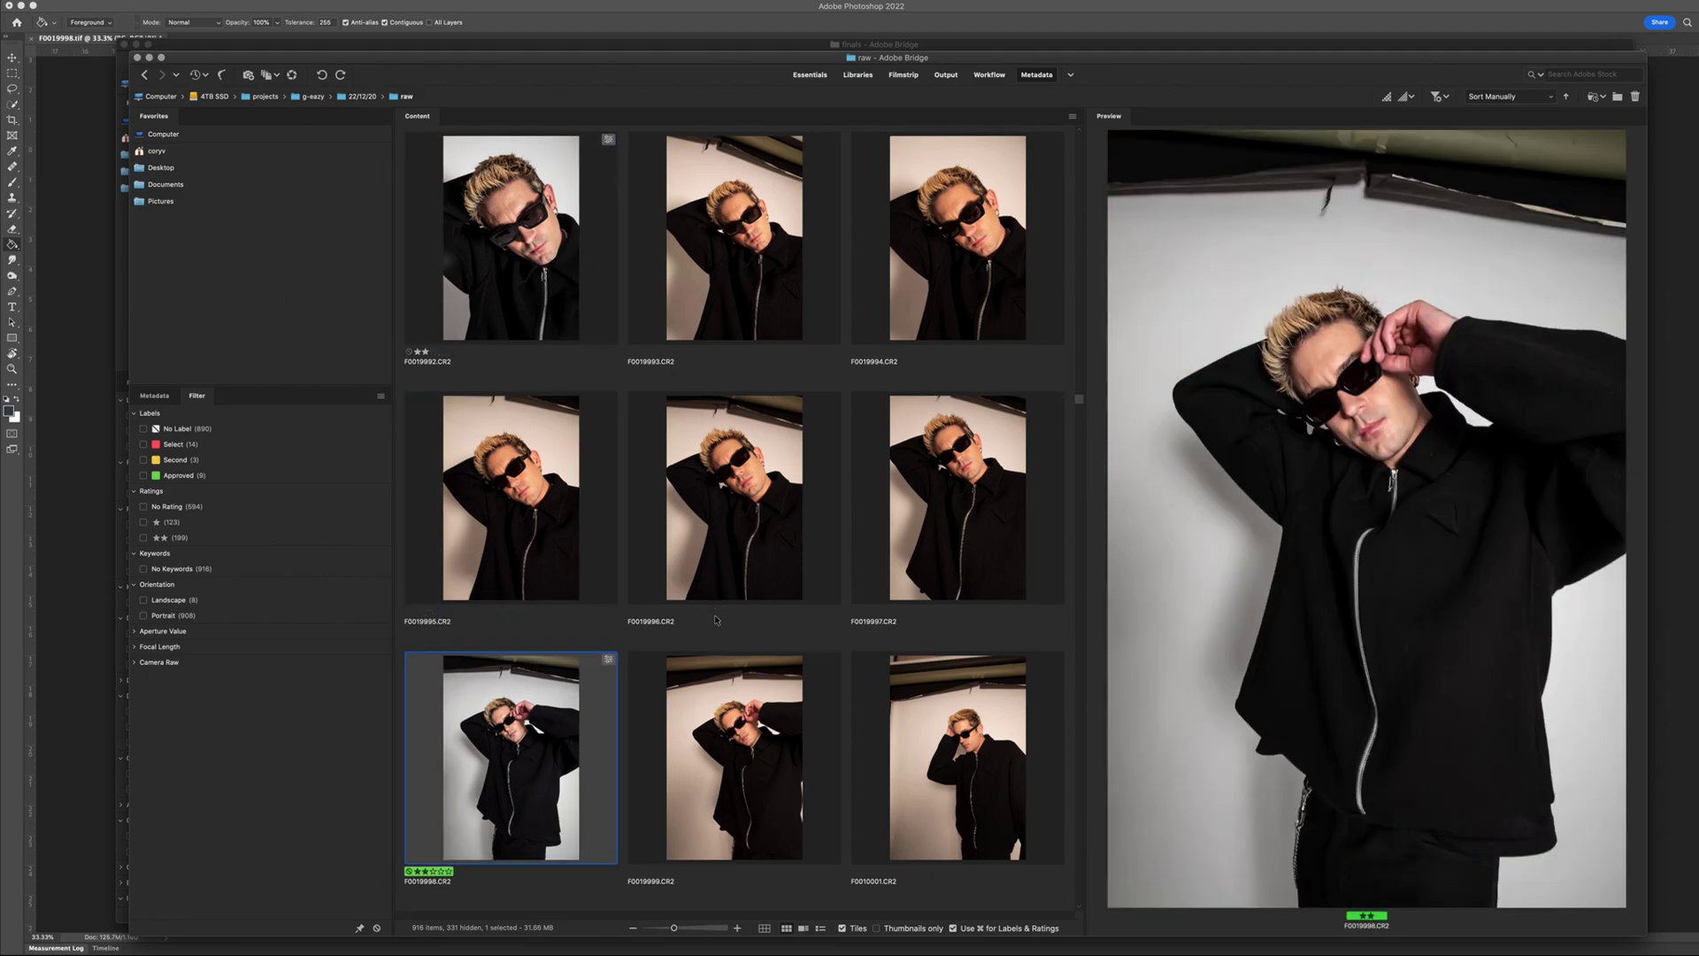
{"action": "key", "text": "Down"}
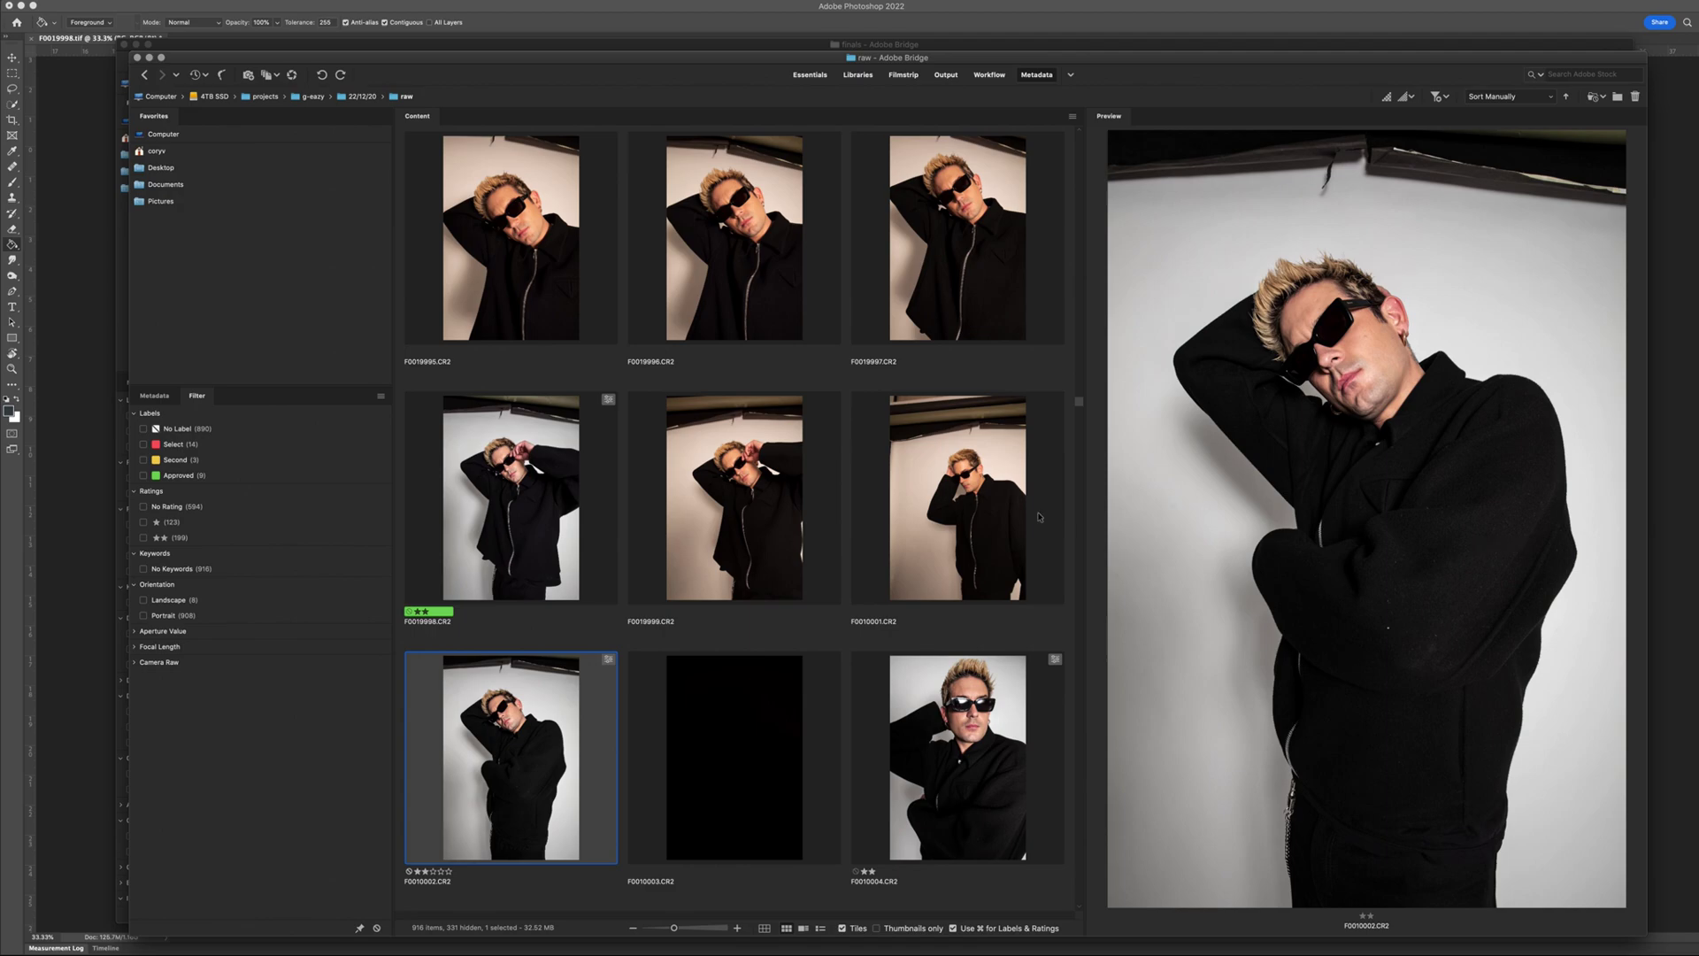
{"action": "key", "text": "Up"}
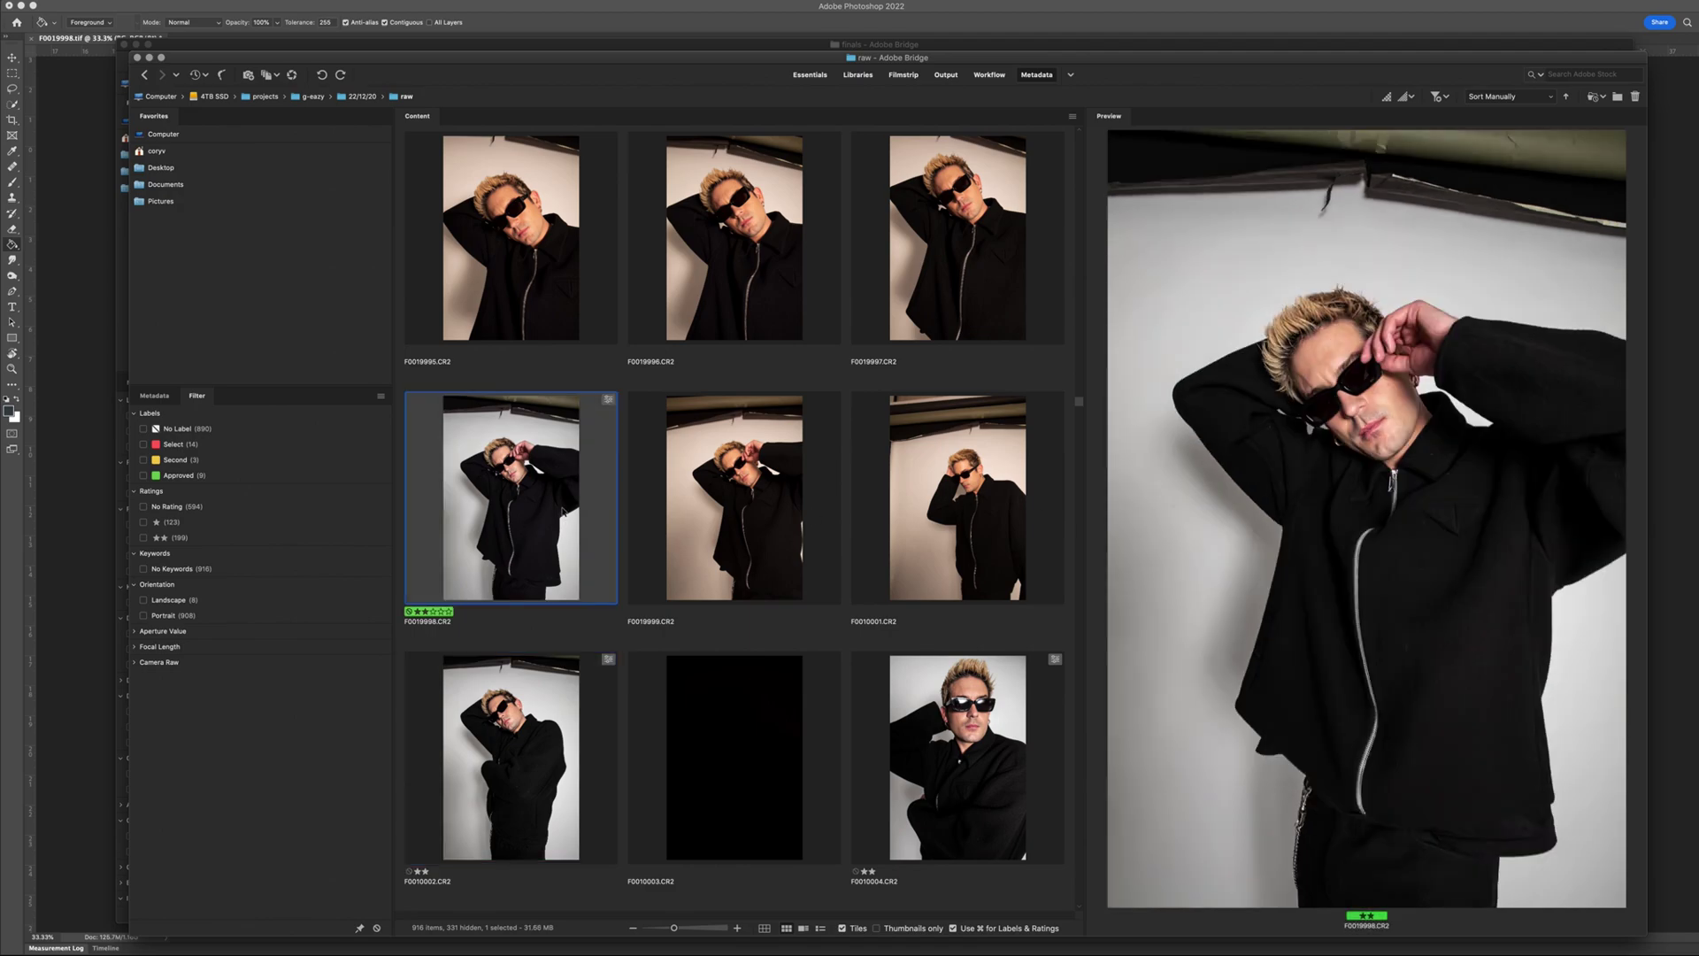
- Go back through the earlier raw frames as far as F0019974.CR2, examining each for a fully visible bent arm
{"action": "key", "text": "Left"}
{"action": "key", "text": "Left"}
{"action": "key", "text": "Left"}
{"action": "key", "text": "Left"}
{"action": "key", "text": "Left"}
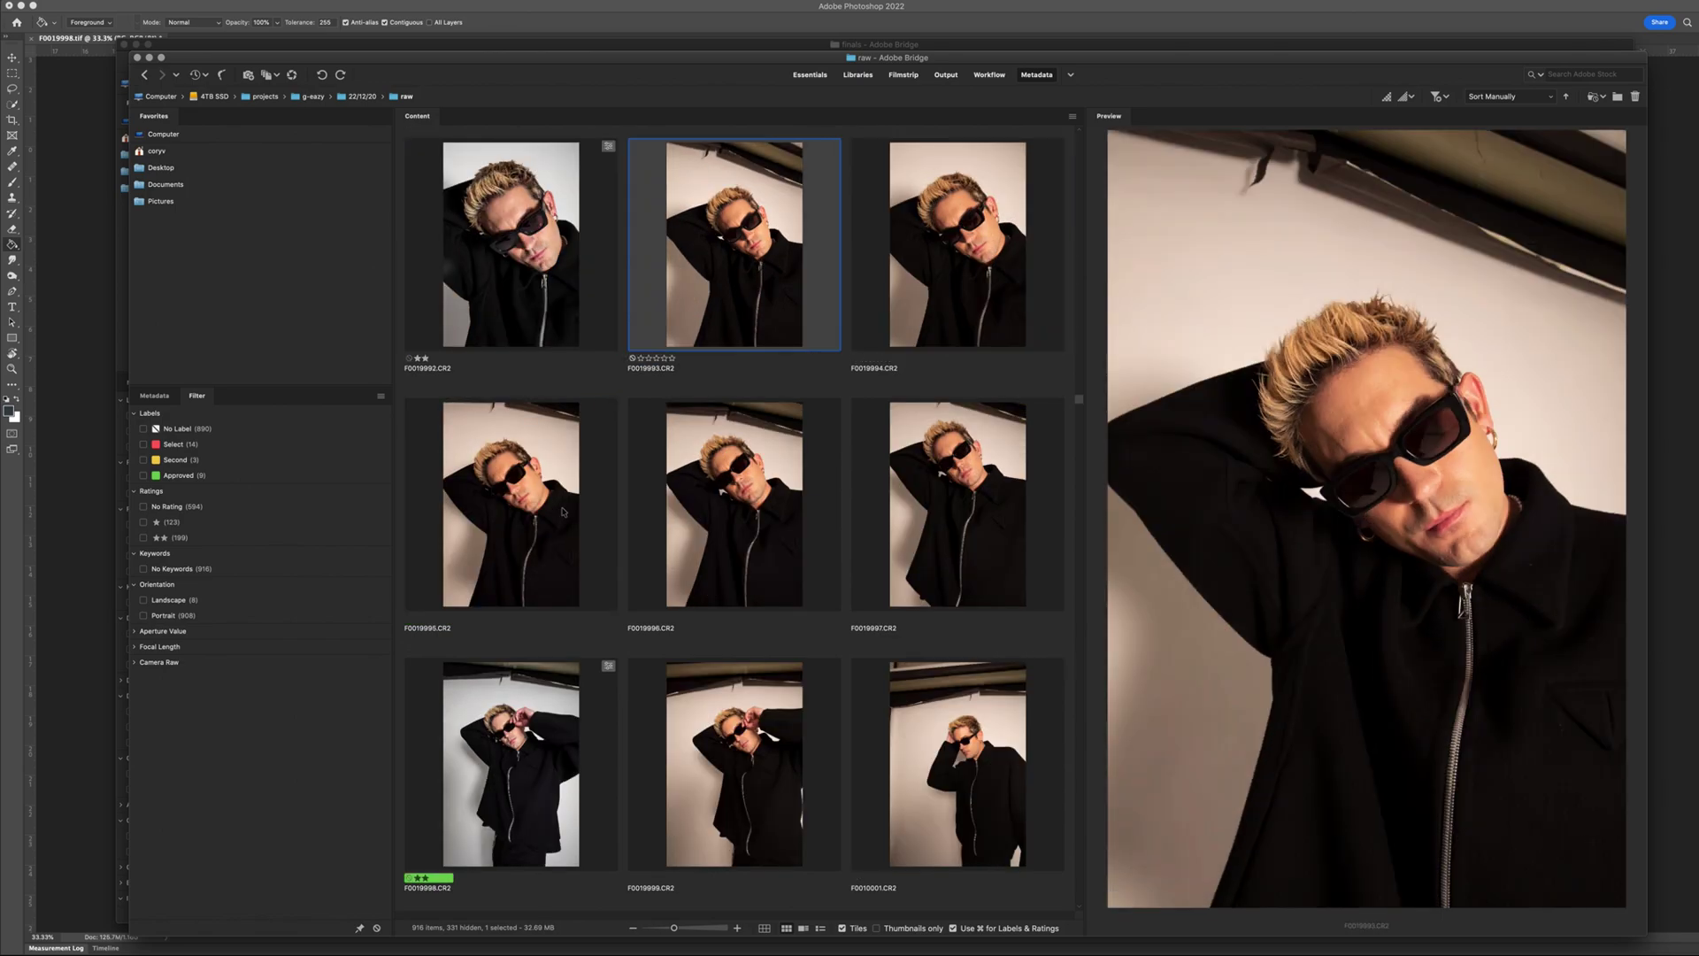
{"action": "key", "text": "Left"}
{"action": "key", "text": "Left"}
{"action": "key", "text": "Left"}
{"action": "key", "text": "Left"}
{"action": "key", "text": "Left"}
{"action": "key", "text": "Left"}
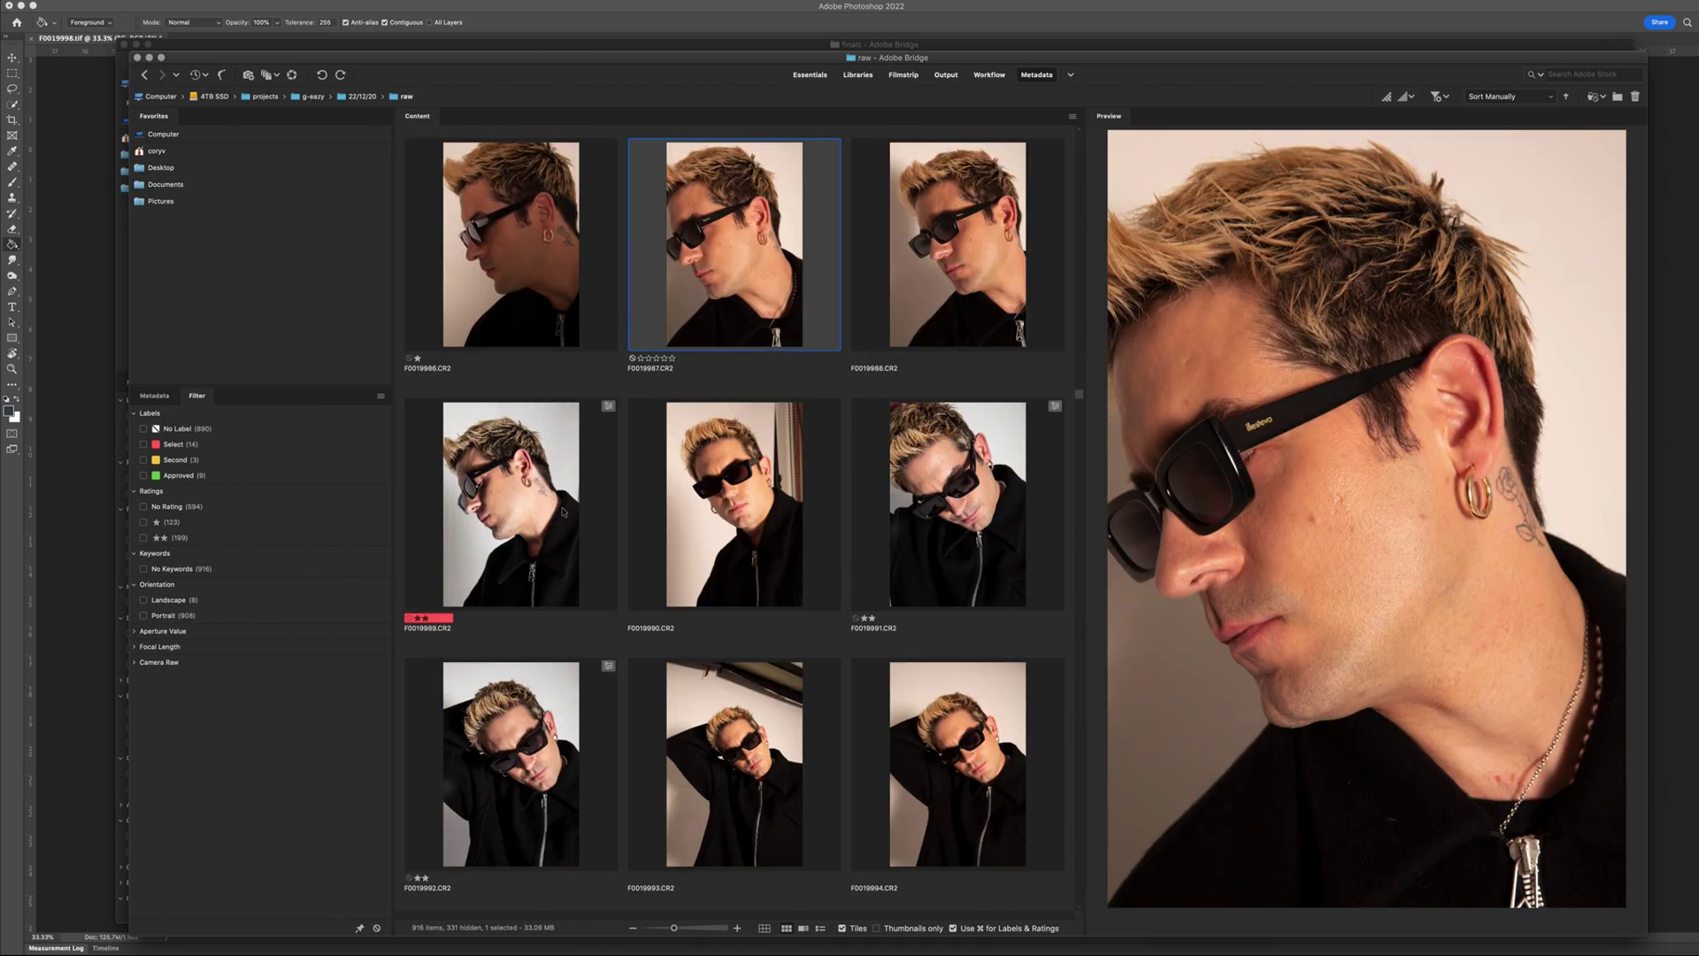
{"action": "key", "text": "Left"}
{"action": "key", "text": "Left"}
{"action": "key", "text": "Left"}
{"action": "key", "text": "Left"}
{"action": "key", "text": "Left"}
{"action": "key", "text": "Left"}
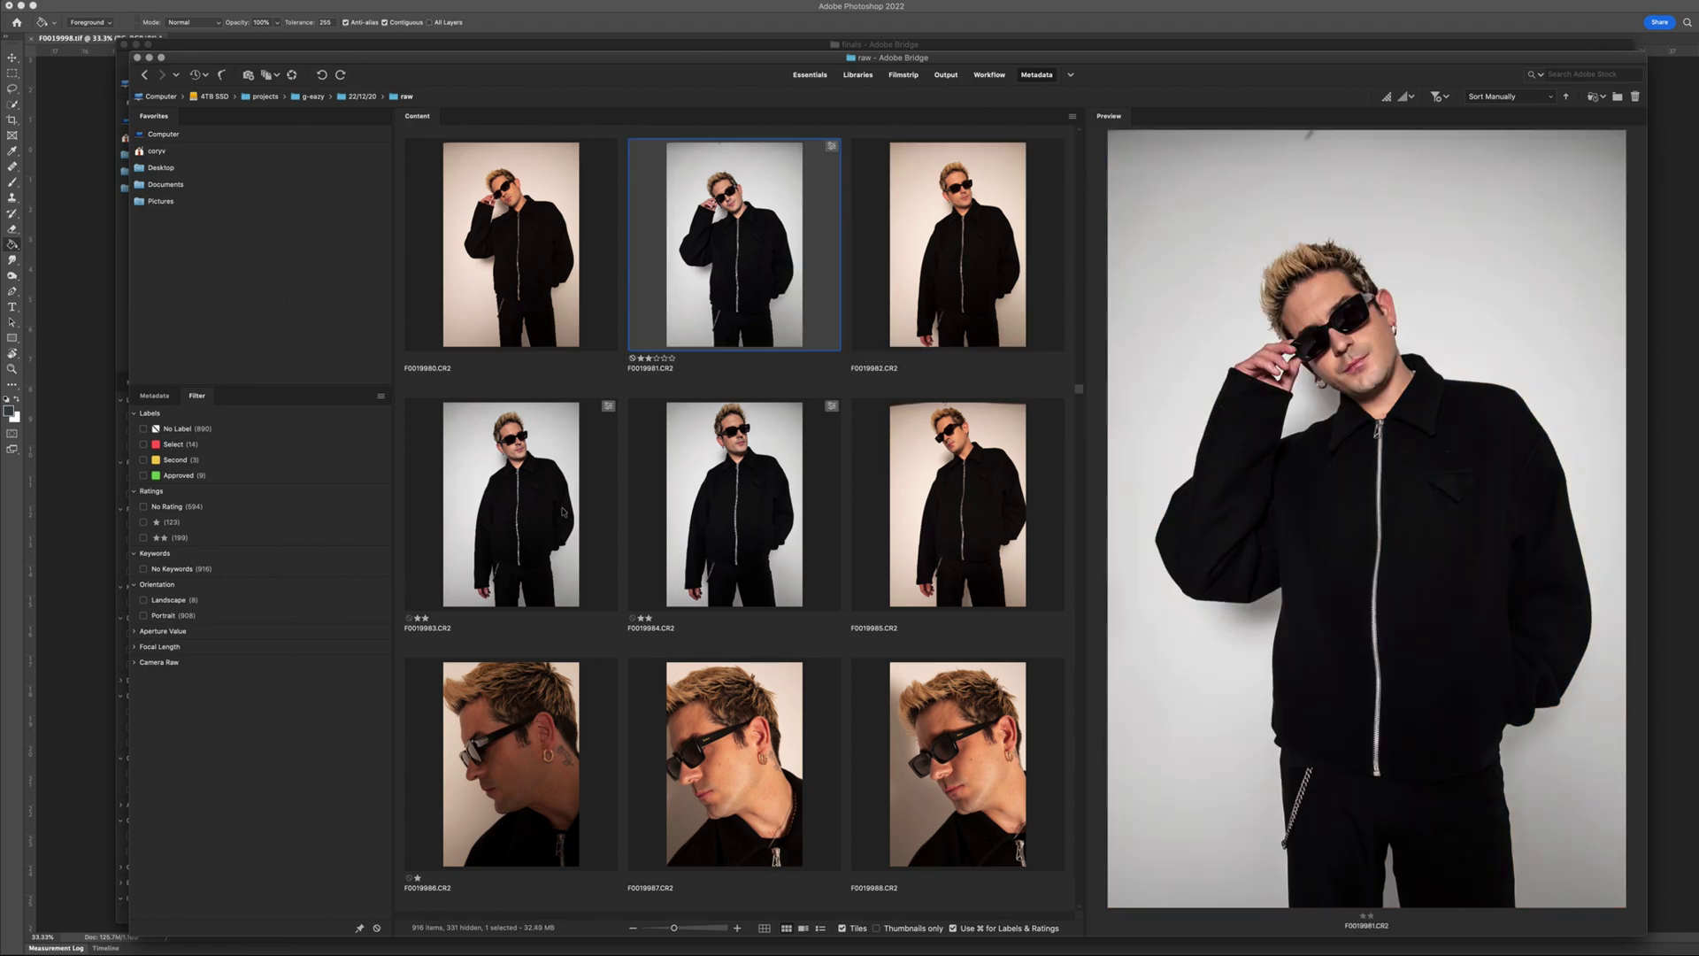
{"action": "key", "text": "Left"}
{"action": "key", "text": "Right"}
{"action": "key", "text": "Left"}
{"action": "key", "text": "Left"}
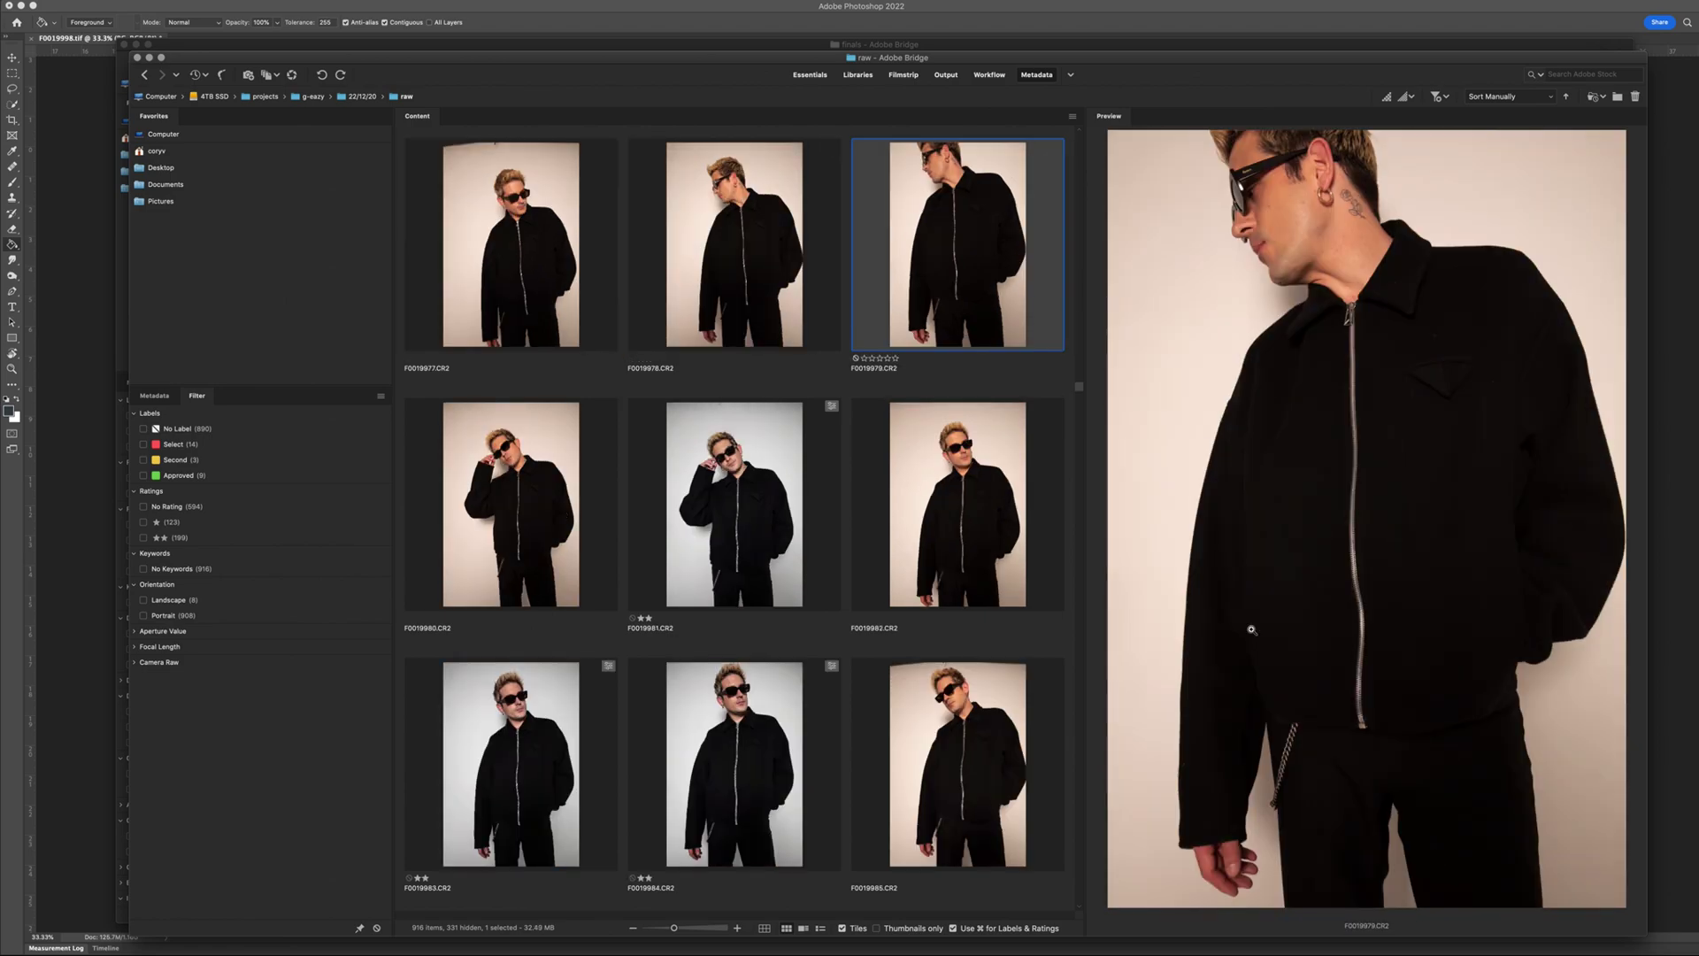
{"action": "key", "text": "Left"}
{"action": "key", "text": "Left"}
{"action": "key", "text": "Left"}
{"action": "key", "text": "Left"}
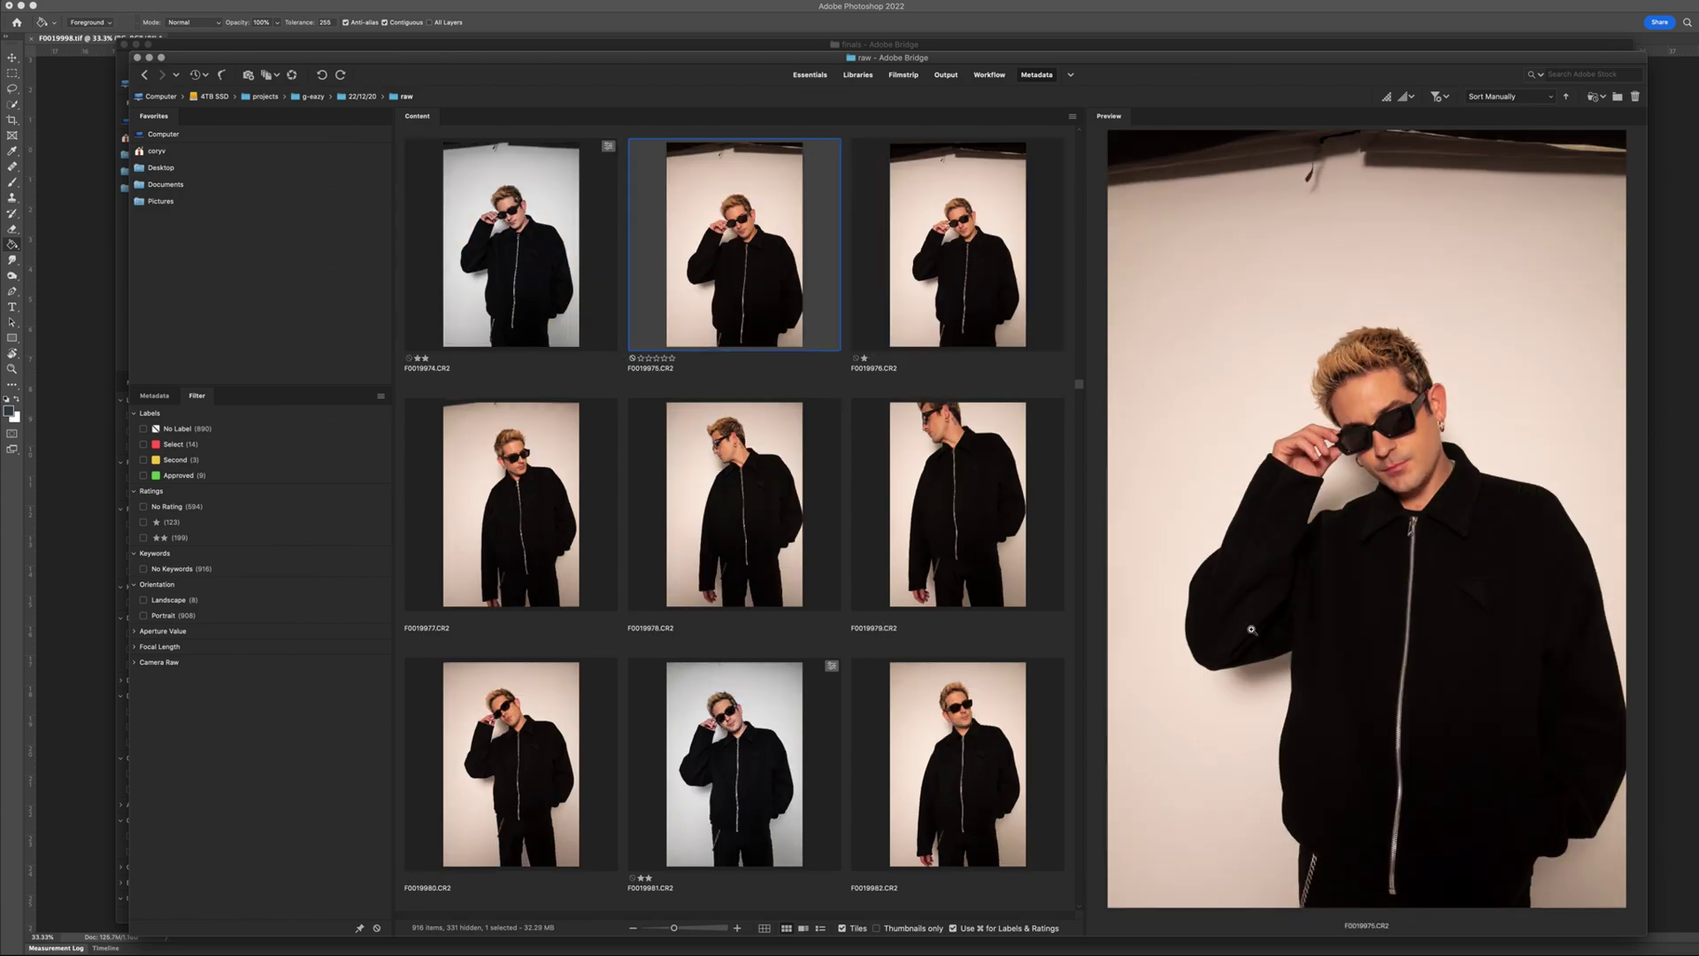
{"action": "key", "text": "Left"}
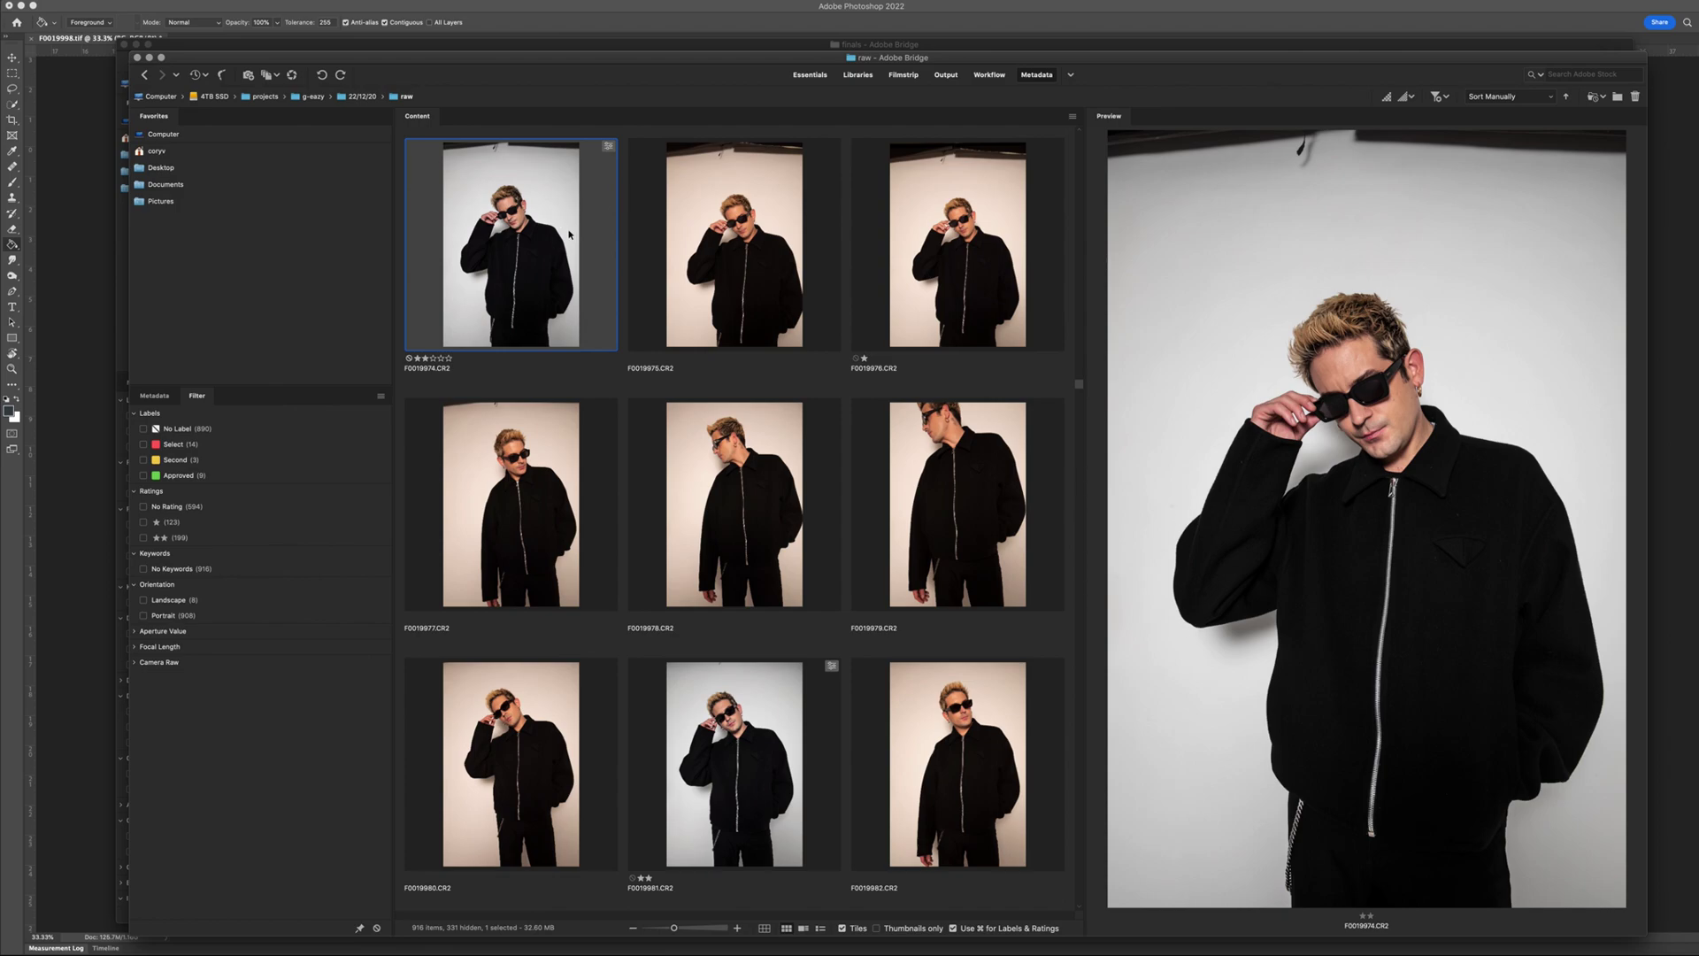
- Compare F0019974.CR2 with F0019998.CR2, open F0019974.CR2 in Photoshop, and return to the F0019998.tif document
{"action": "left_click_drag", "start_coordinate": [1080, 390], "coordinate": [1081, 394]}
{"action": "scroll", "coordinate": [774, 547], "scroll_direction": "down", "scroll_amount": 15}
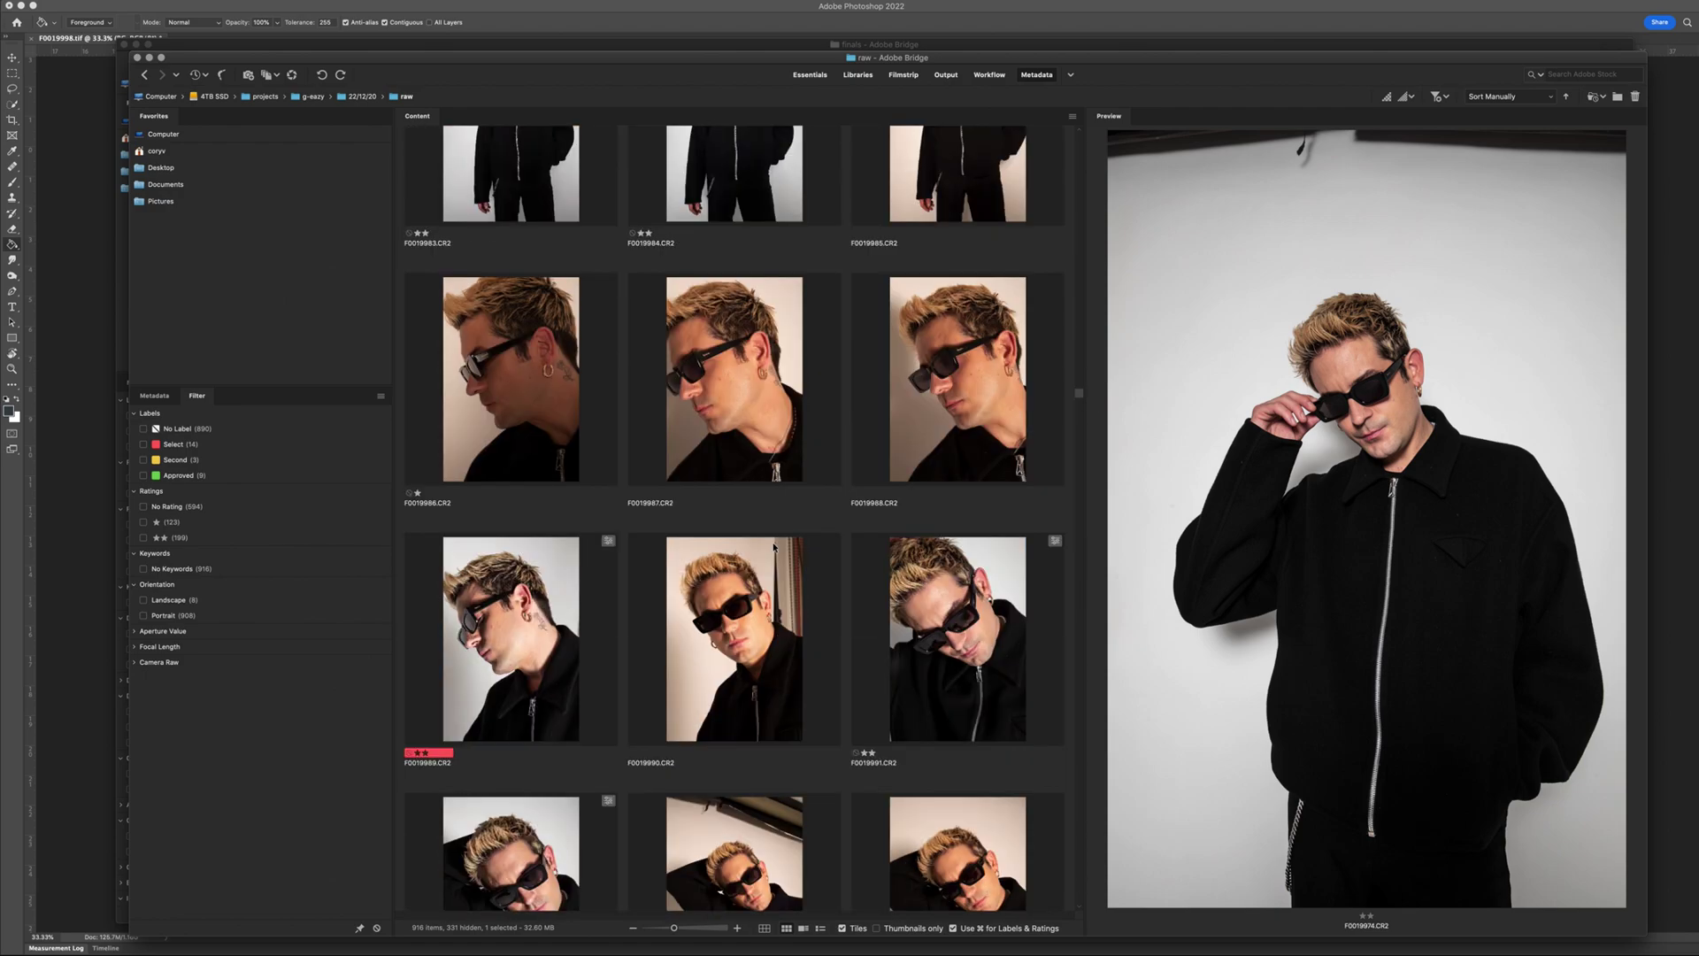
{"action": "left_click", "coordinate": [509, 585], "text": "super"}
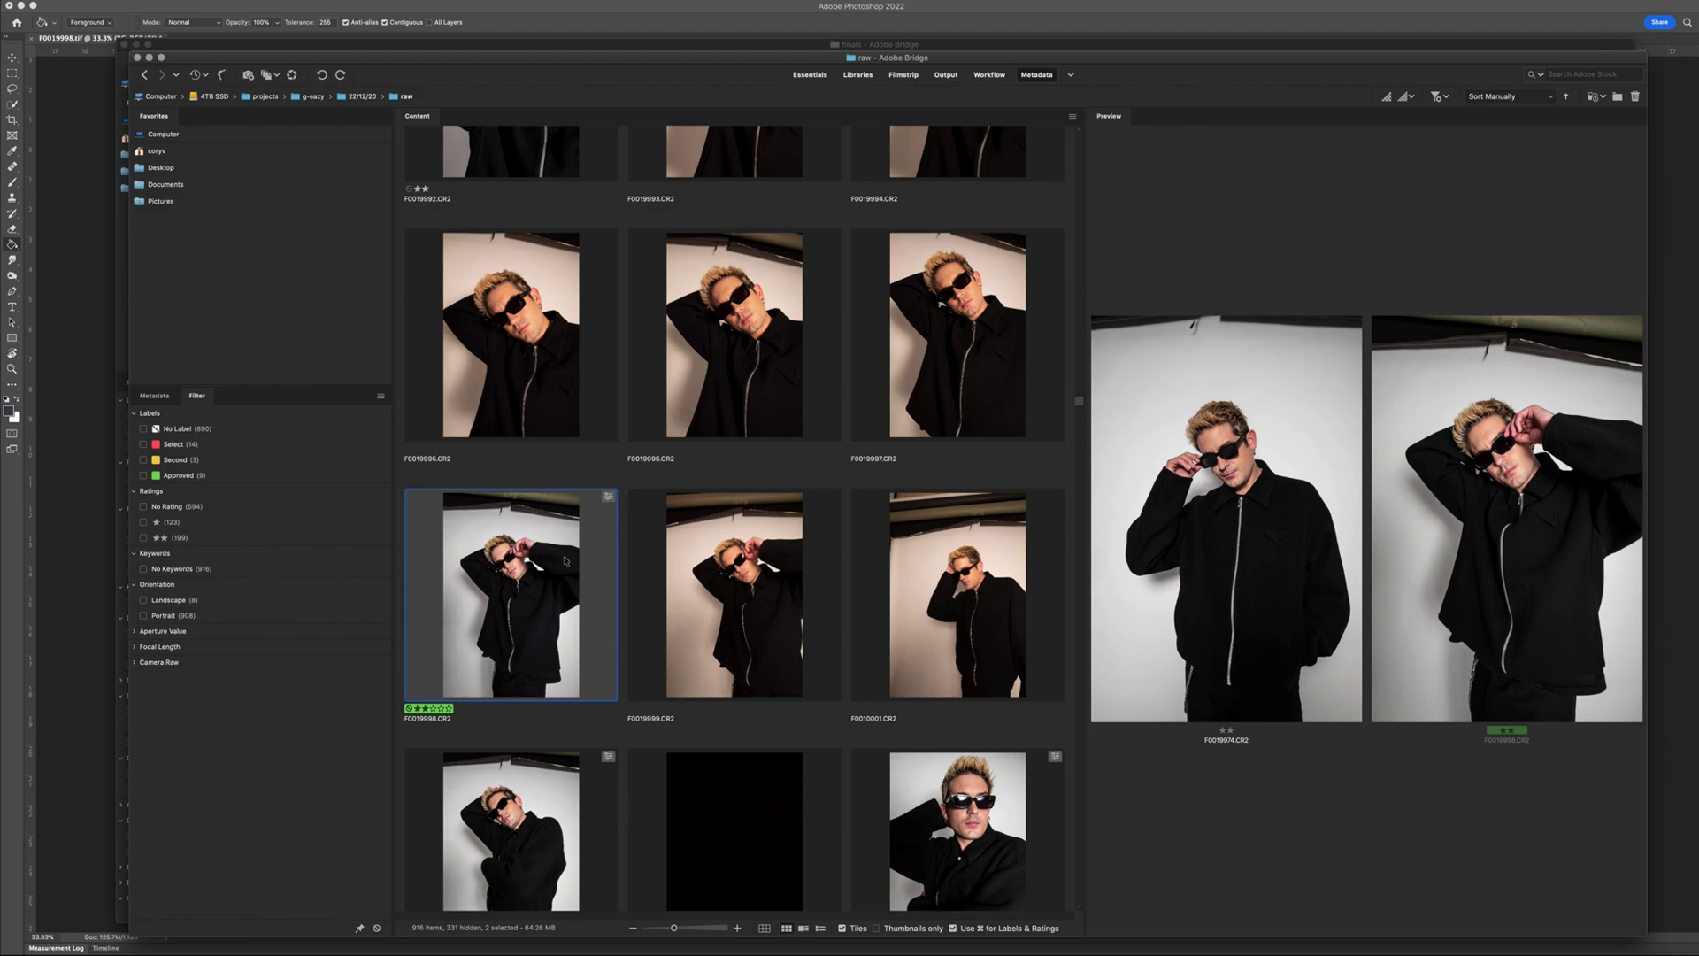
{"action": "left_click", "coordinate": [565, 560], "text": "super"}
{"action": "scroll", "coordinate": [579, 559], "scroll_direction": "up", "scroll_amount": 15}
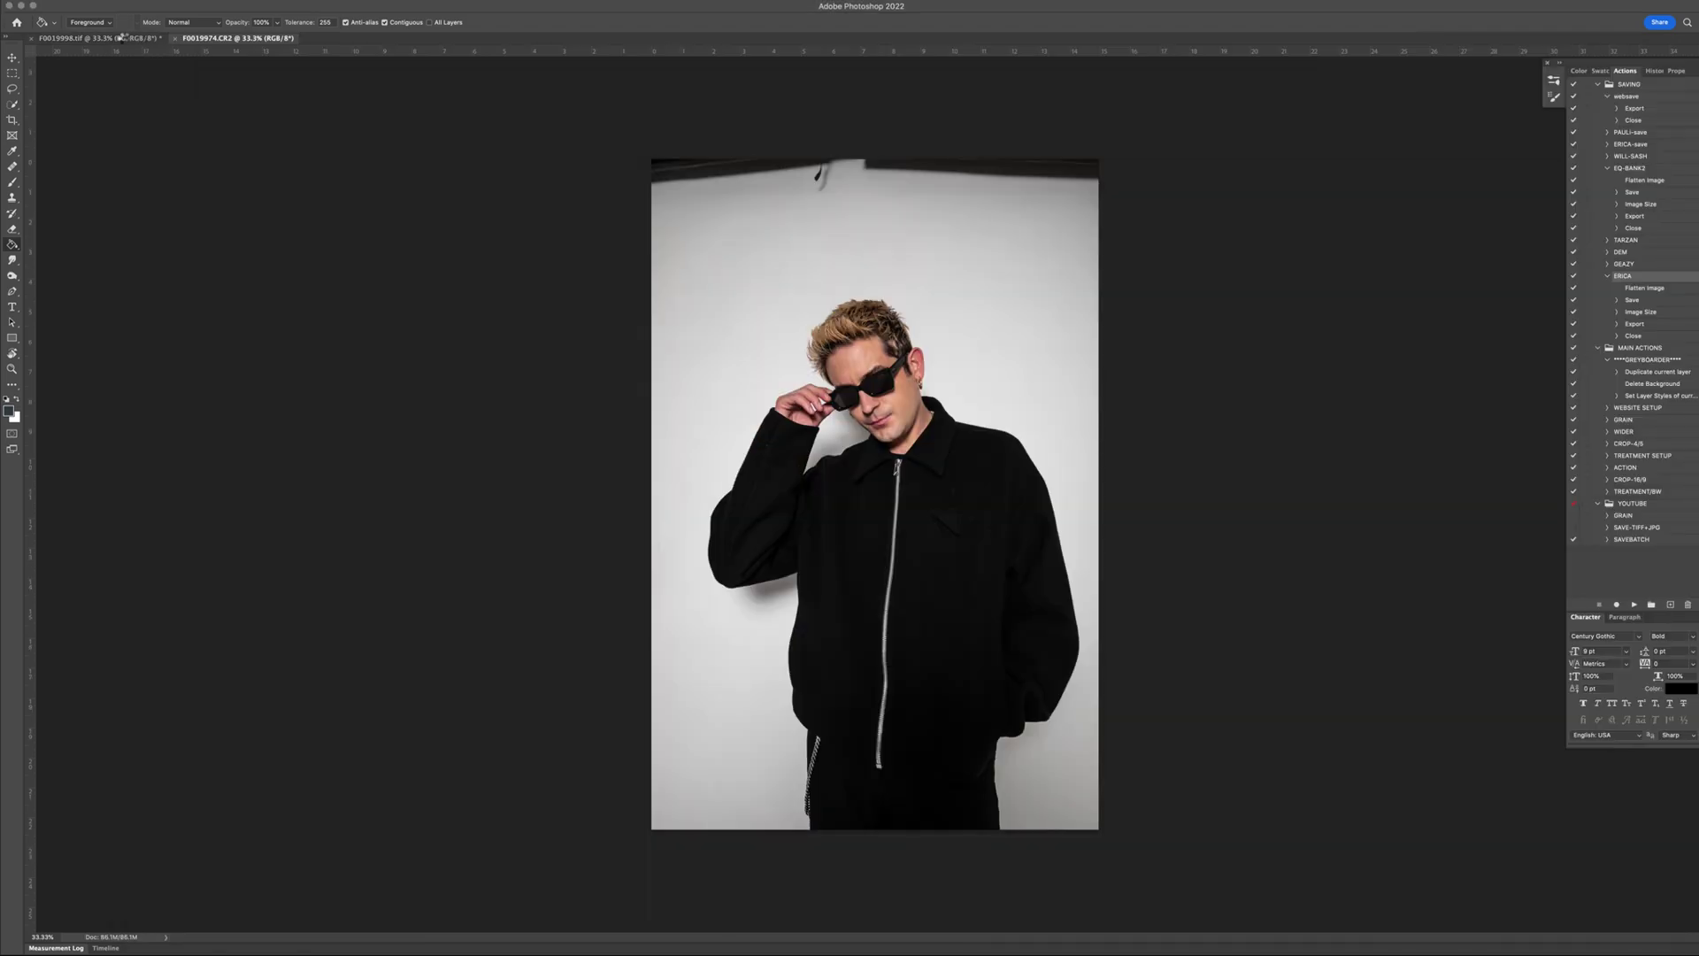
{"action": "left_click", "coordinate": [124, 38]}
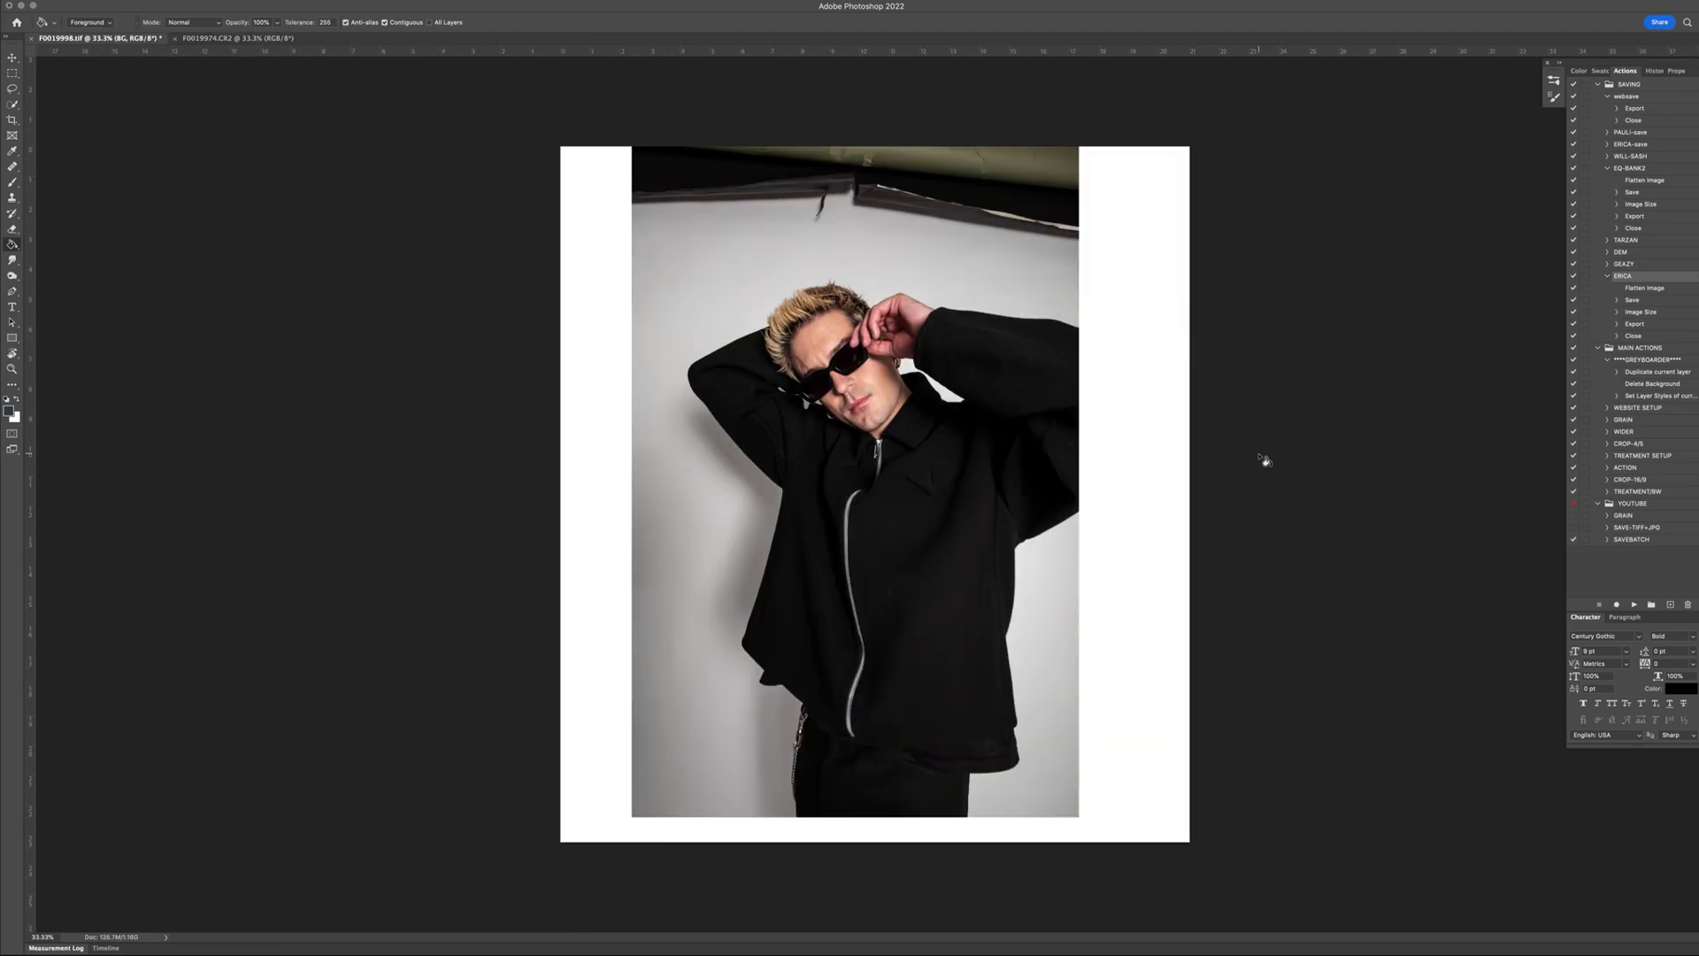
- Widen the canvas of F0019998.tif slightly and equally on both sides with the Crop tool
{"action": "key", "text": "c"}
{"action": "left_click_drag", "start_coordinate": [1190, 494], "coordinate": [1210, 494]}
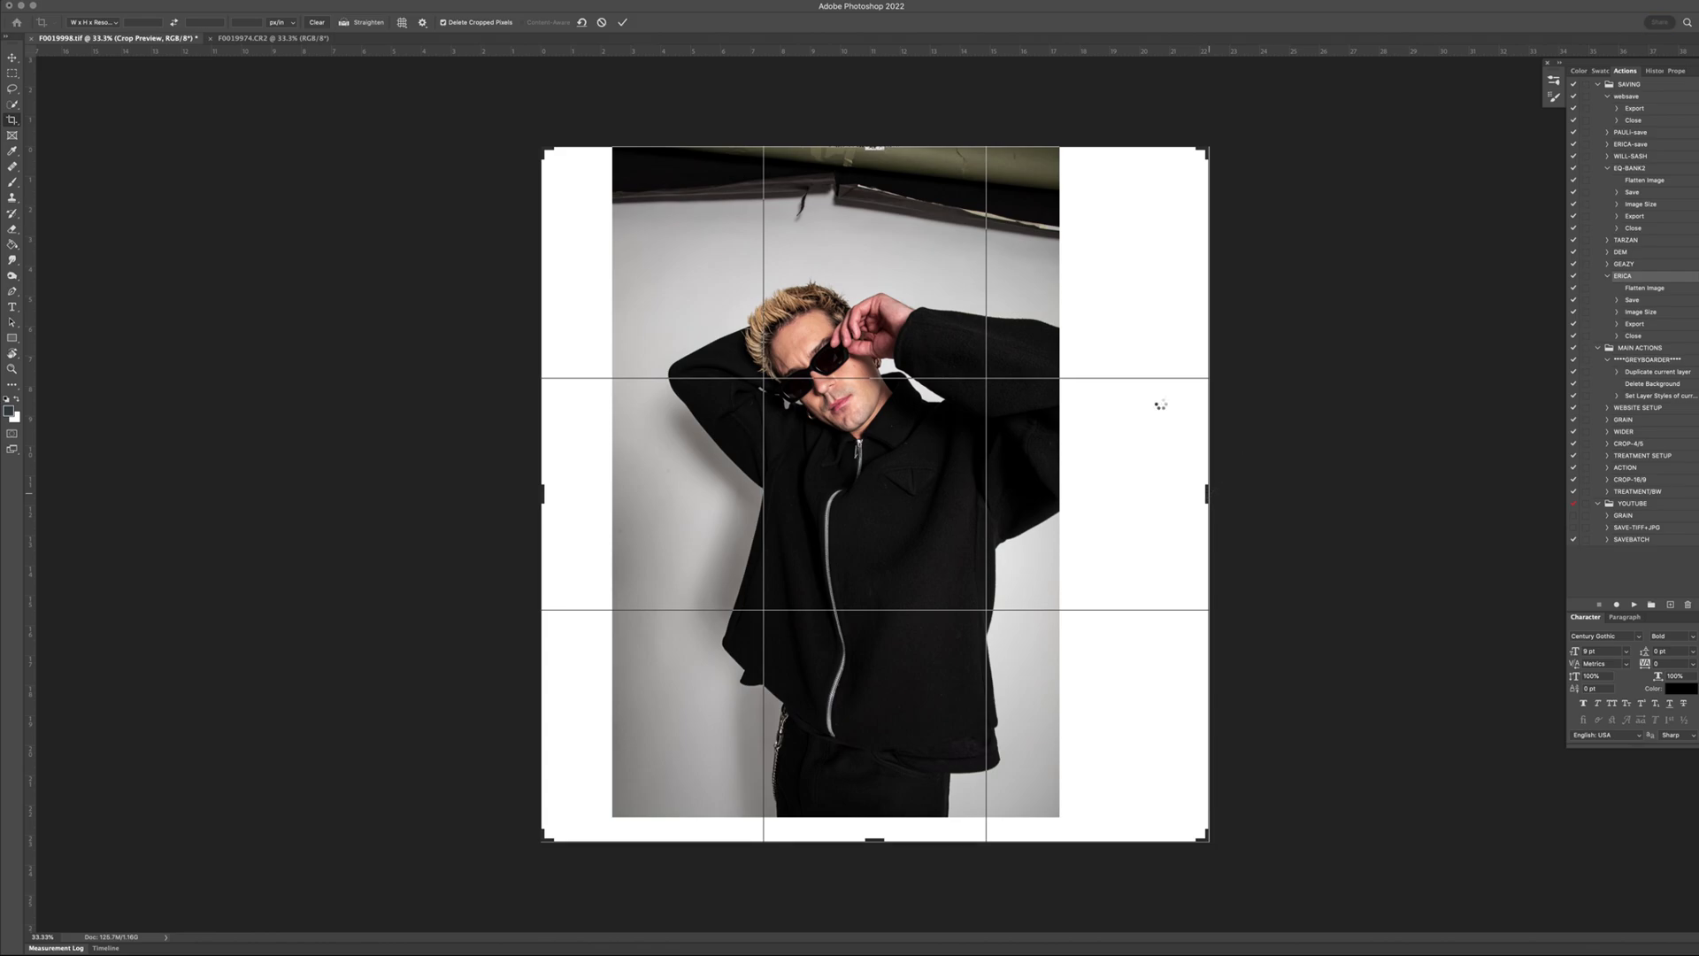
{"action": "key", "text": "Return"}
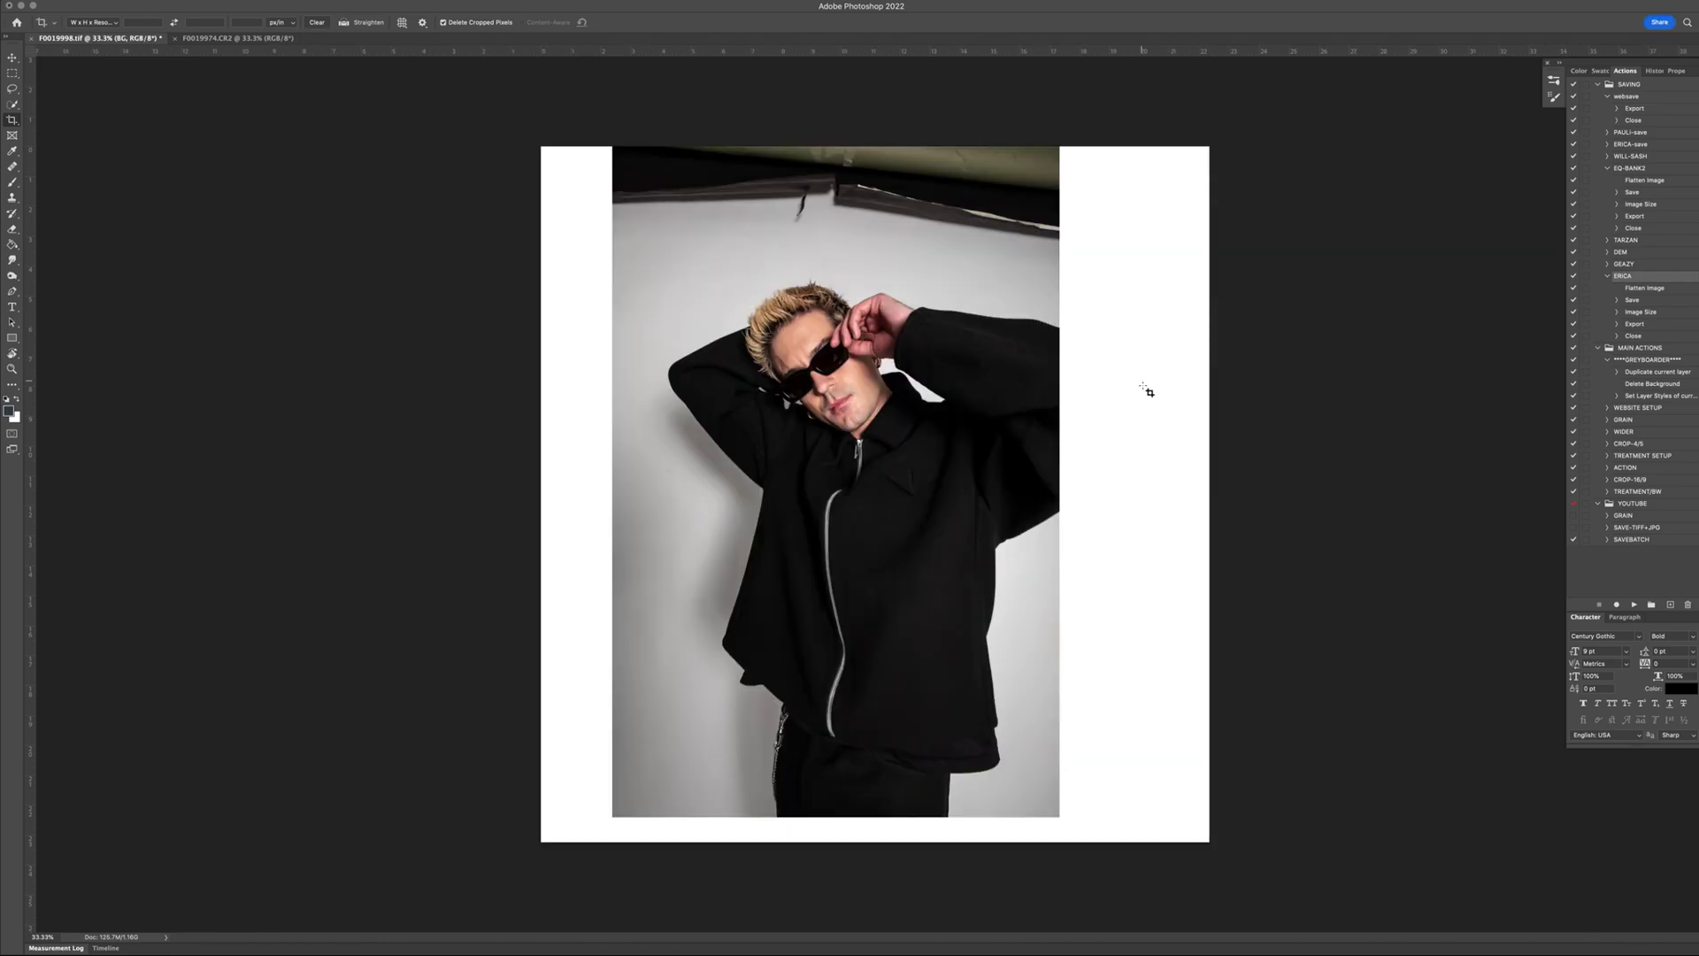
- Copy a rectangle around the bent arm in F0019974.CR2, close that file without saving, and paste the piece into F0019998.tif
{"action": "key", "text": "super+plus"}
{"action": "key", "text": "super+plus"}
{"action": "key", "text": "super+plus"}
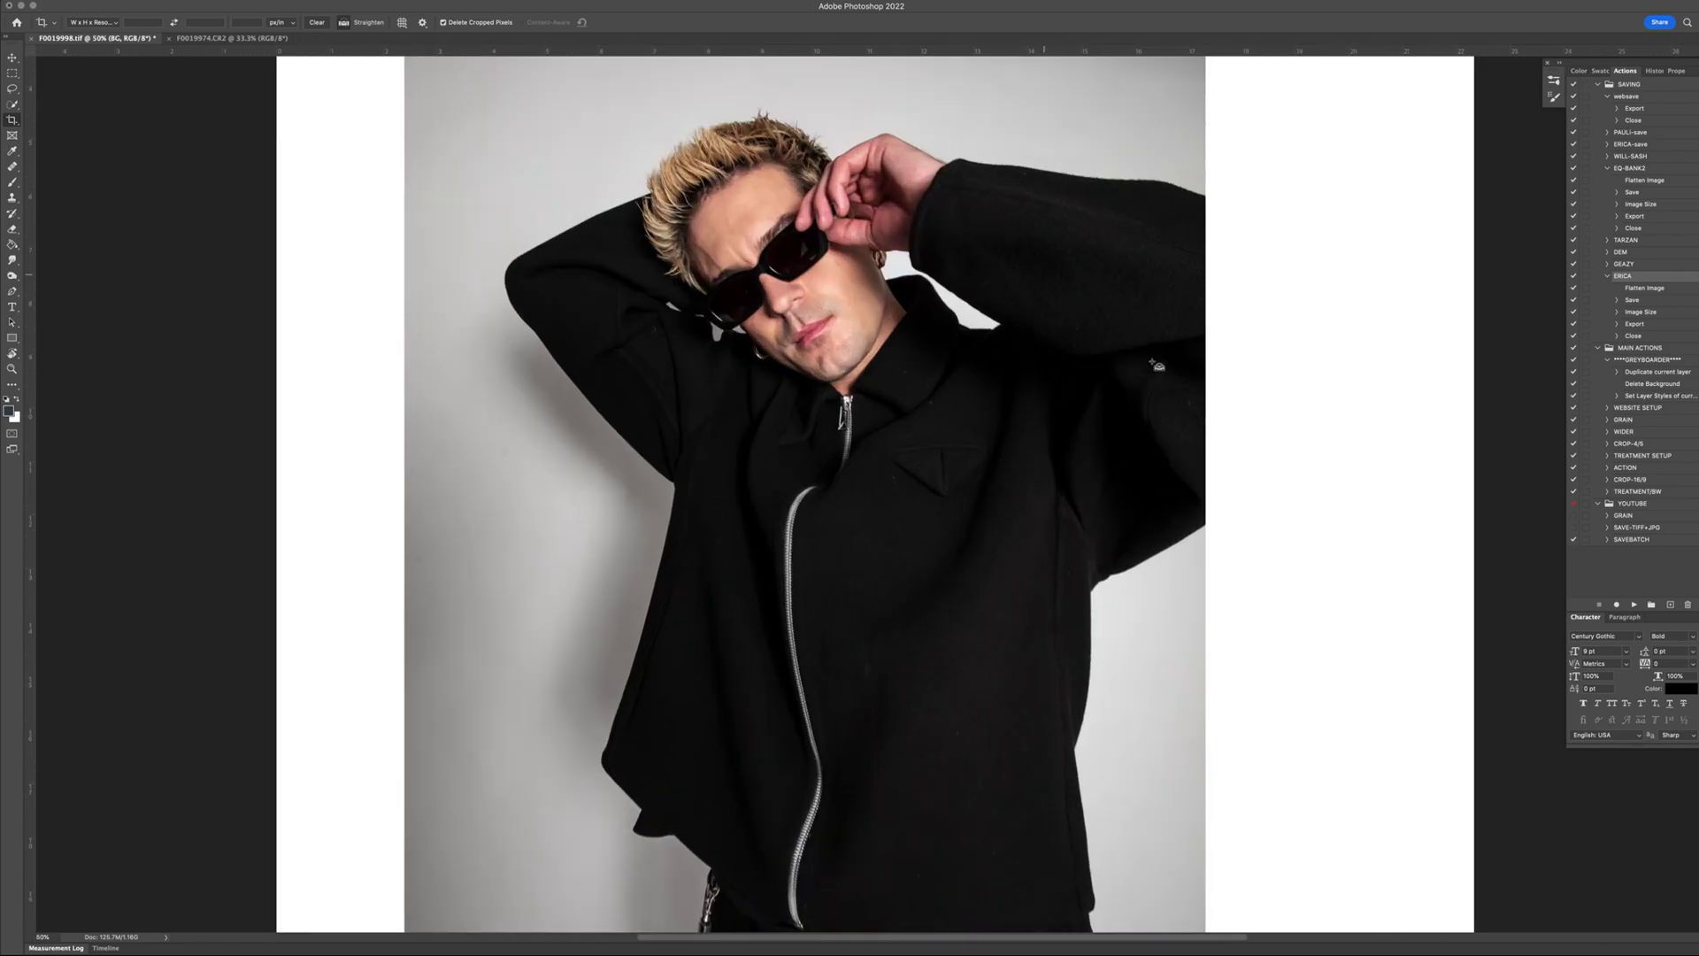
{"action": "left_click_drag", "start_coordinate": [1055, 476], "coordinate": [840, 838]}
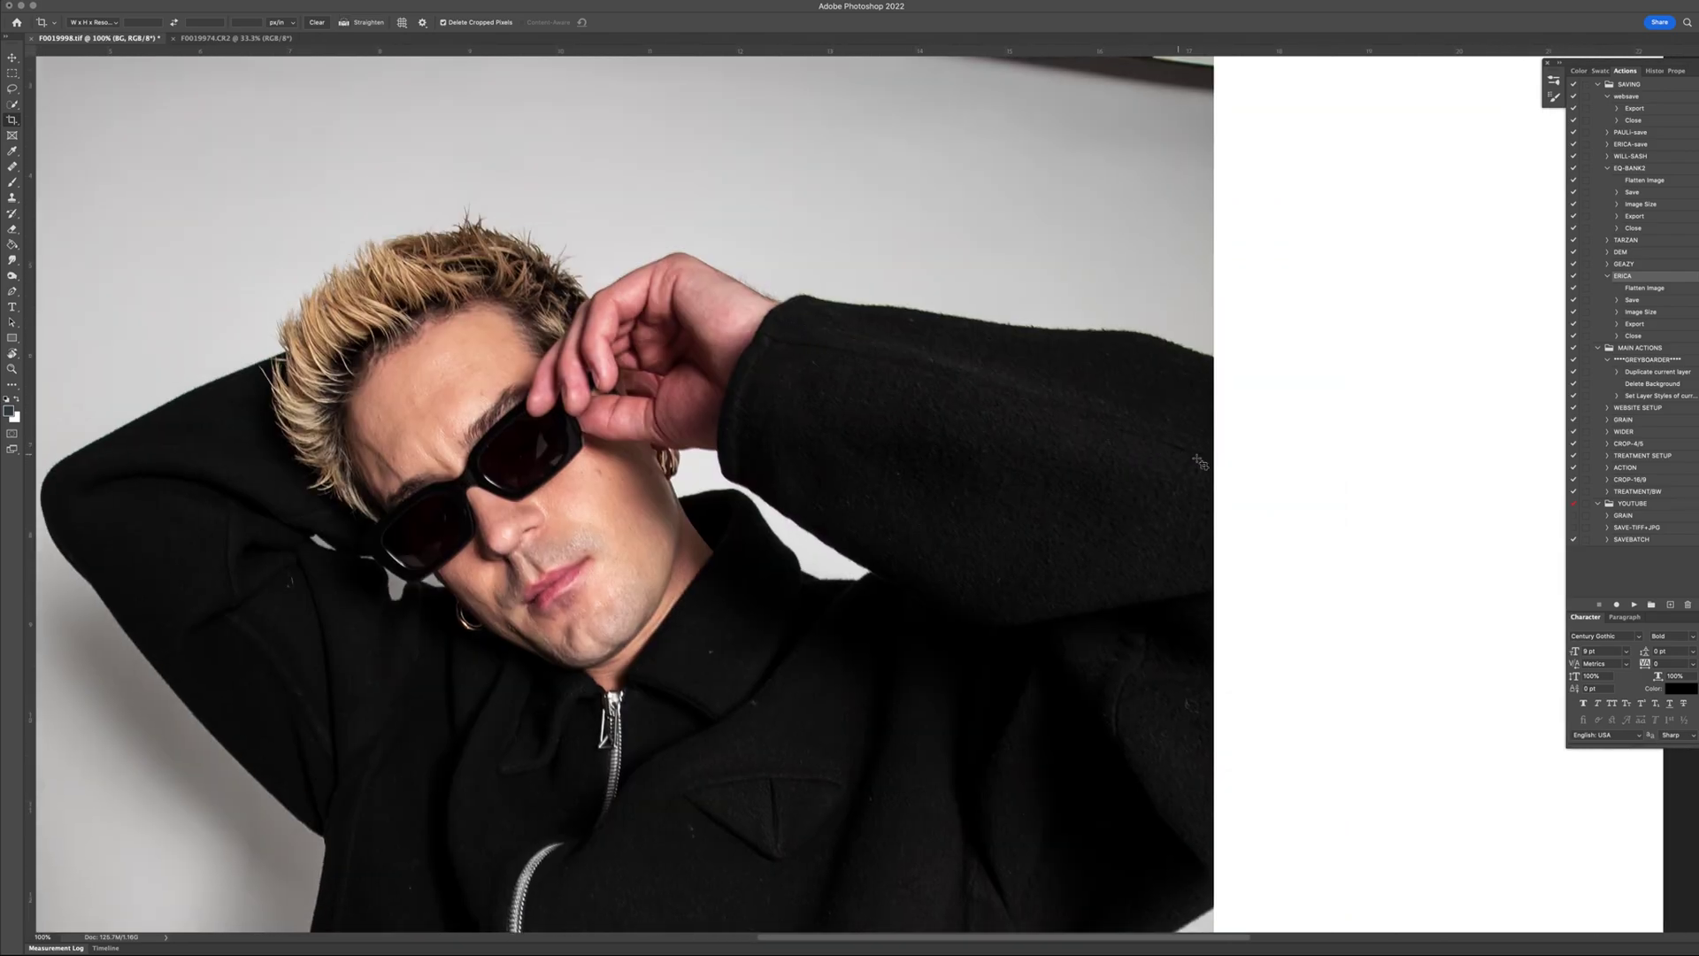
{"action": "key", "text": "super+minus"}
{"action": "key", "text": "super+minus"}
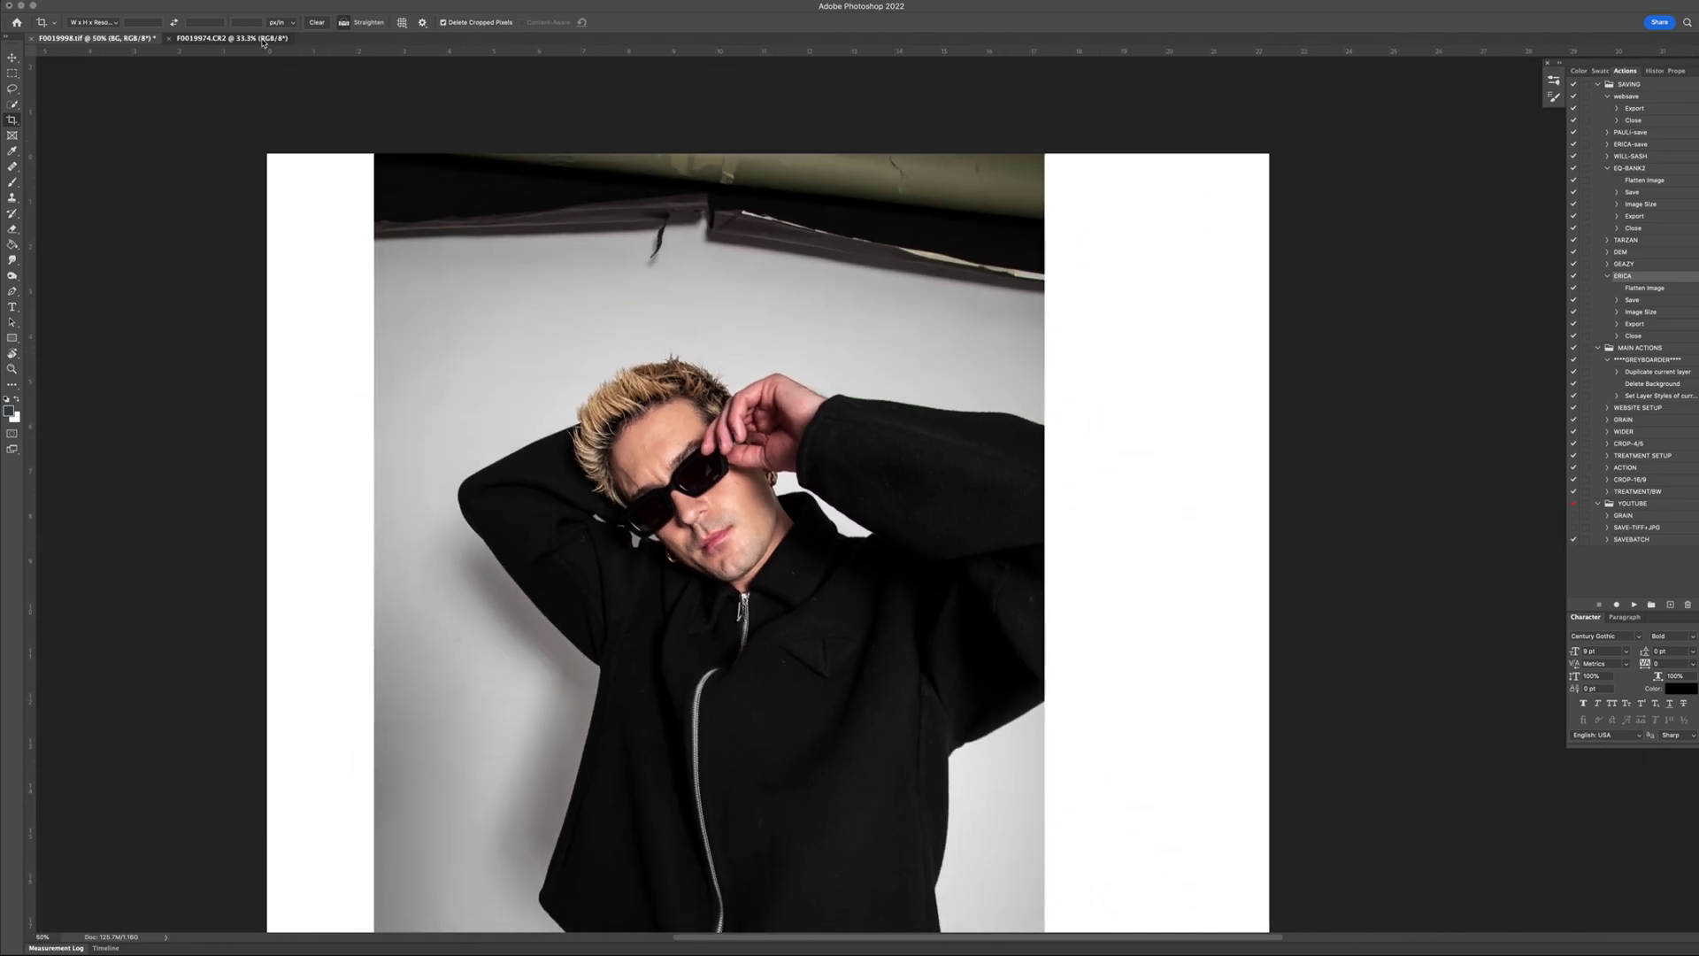
{"action": "key", "text": "ctrl+Tab"}
{"action": "key", "text": "m"}
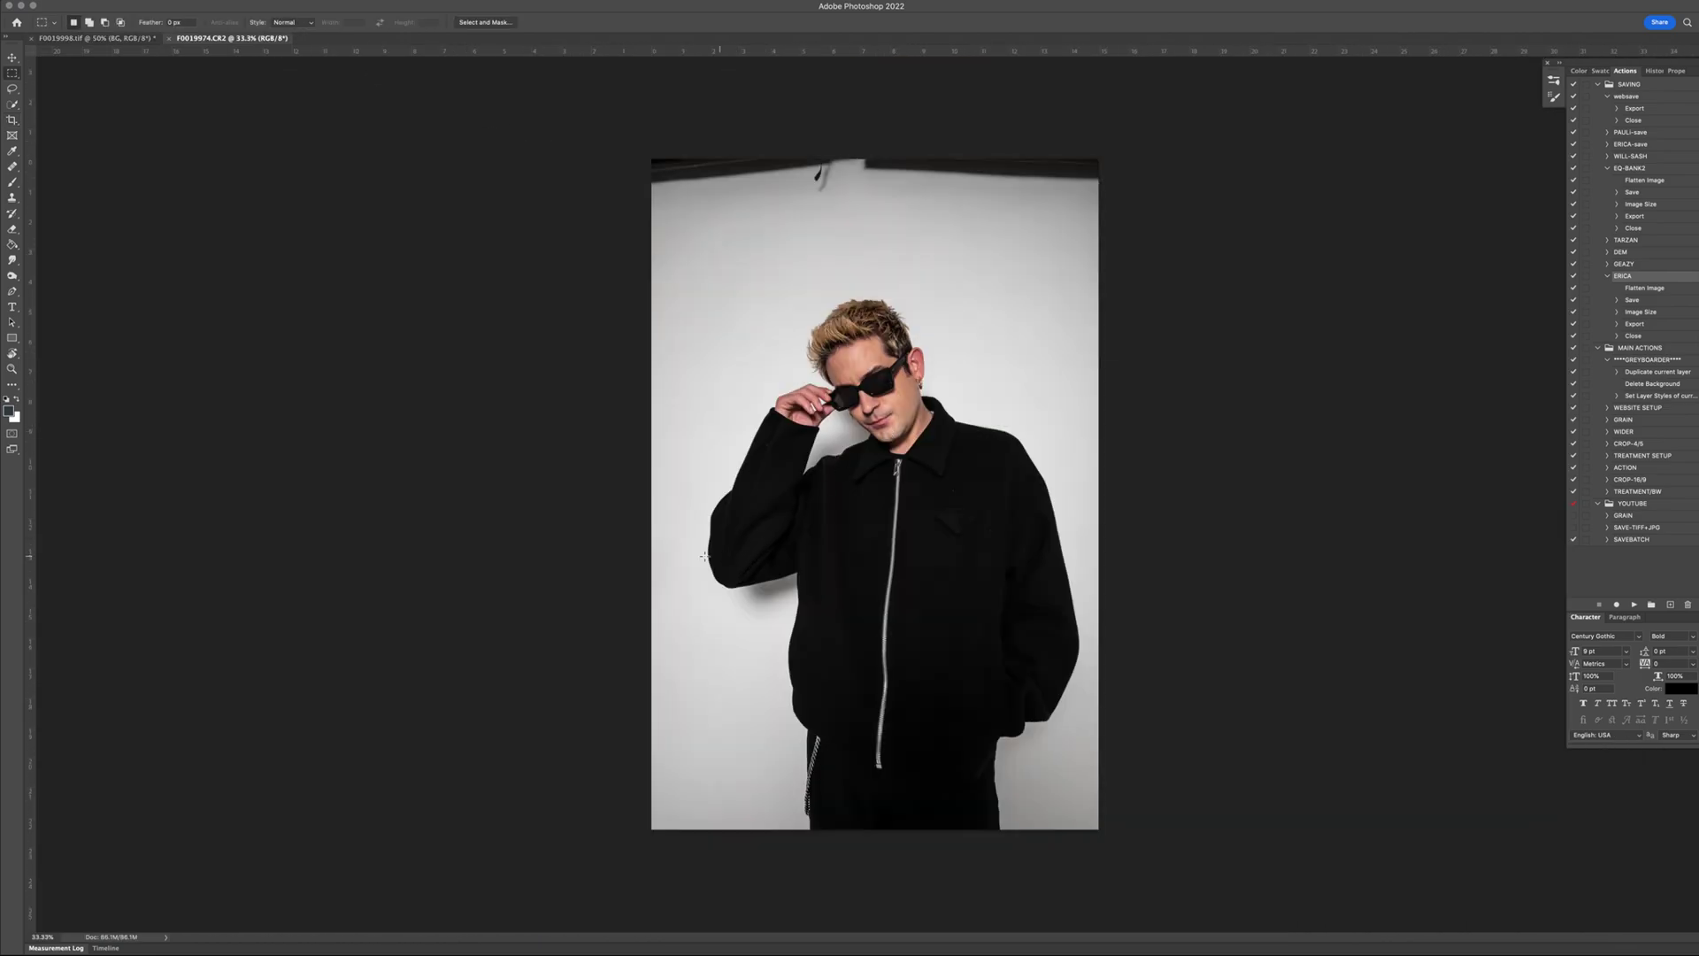
{"action": "left_click_drag", "start_coordinate": [677, 428], "coordinate": [841, 627]}
{"action": "left_click", "coordinate": [170, 39]}
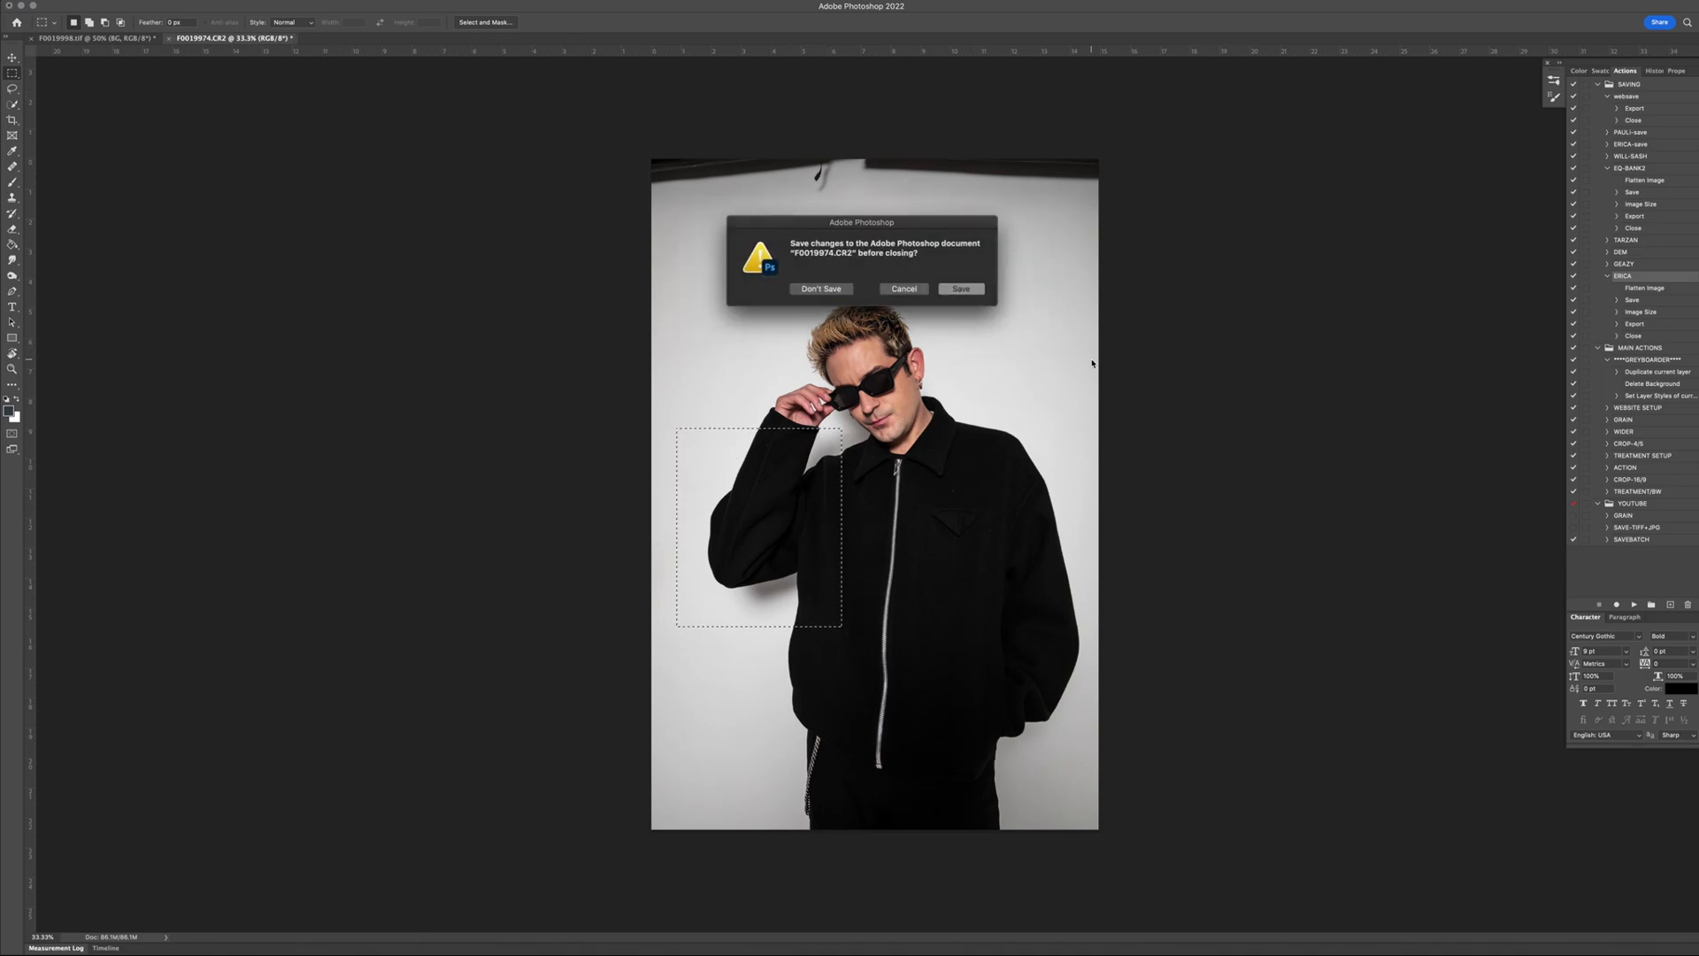
{"action": "left_click", "coordinate": [828, 291]}
{"action": "key", "text": "super+v"}
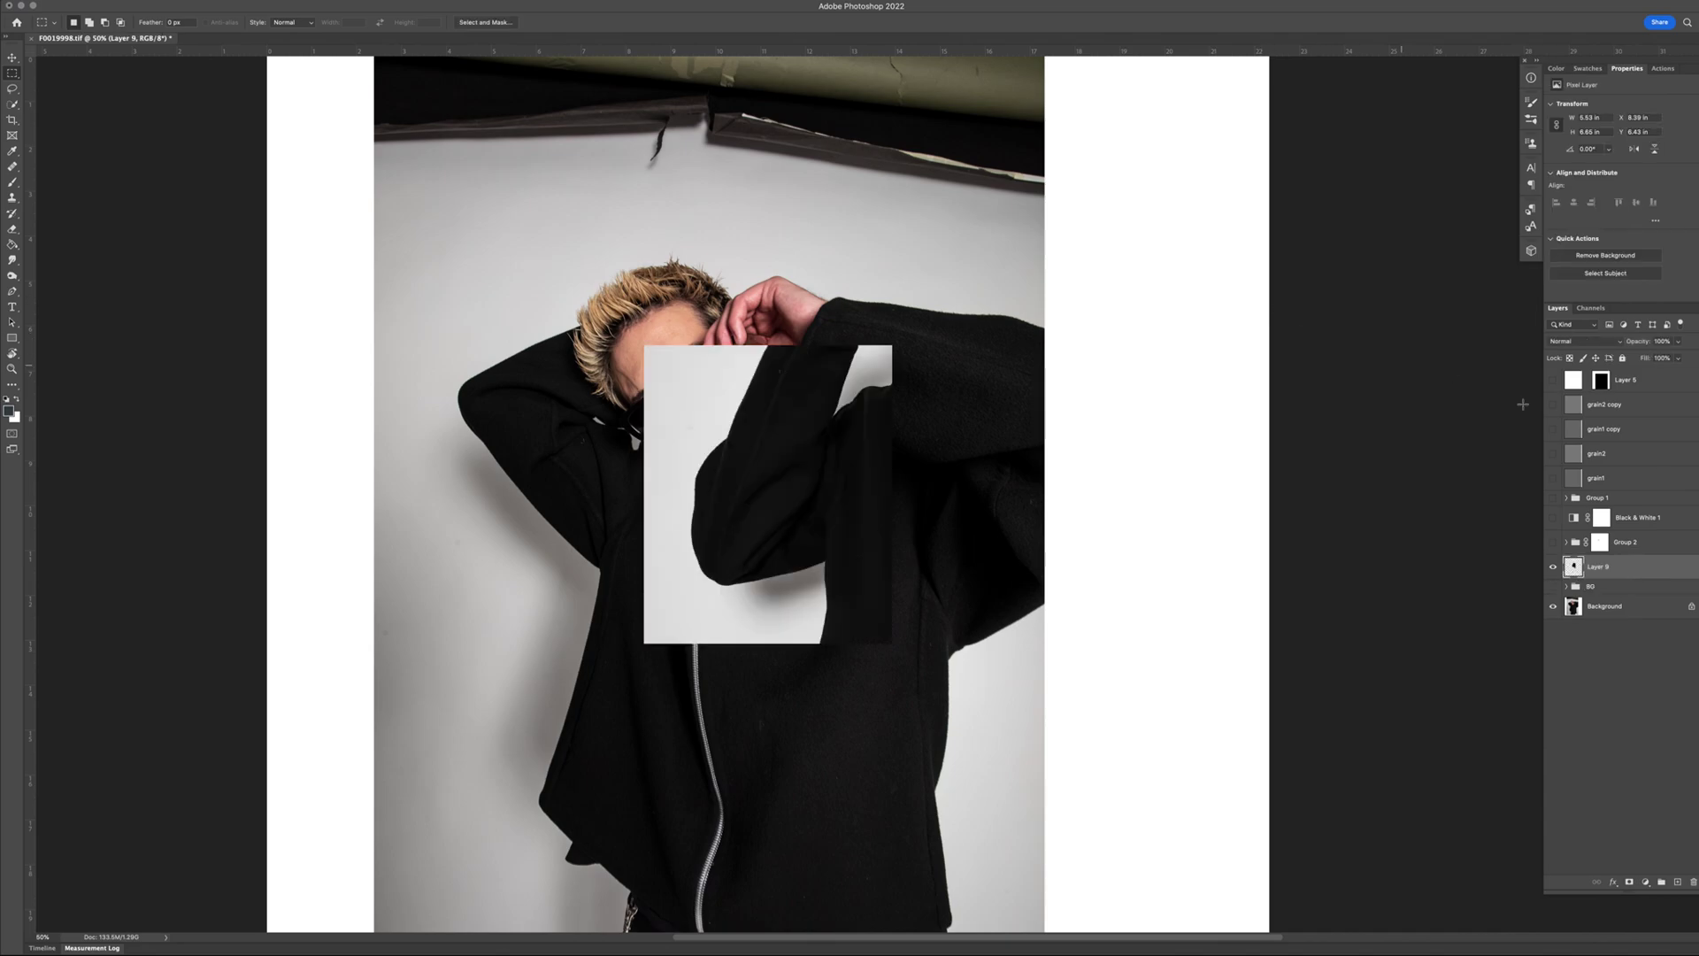
- Make the pasted arm layer semi-transparent, then enlarge it to about 170%, rotate it and move it over the cut-off sleeve
{"action": "left_click_drag", "start_coordinate": [1640, 348], "coordinate": [1617, 347]}
{"action": "key", "text": "super+t"}
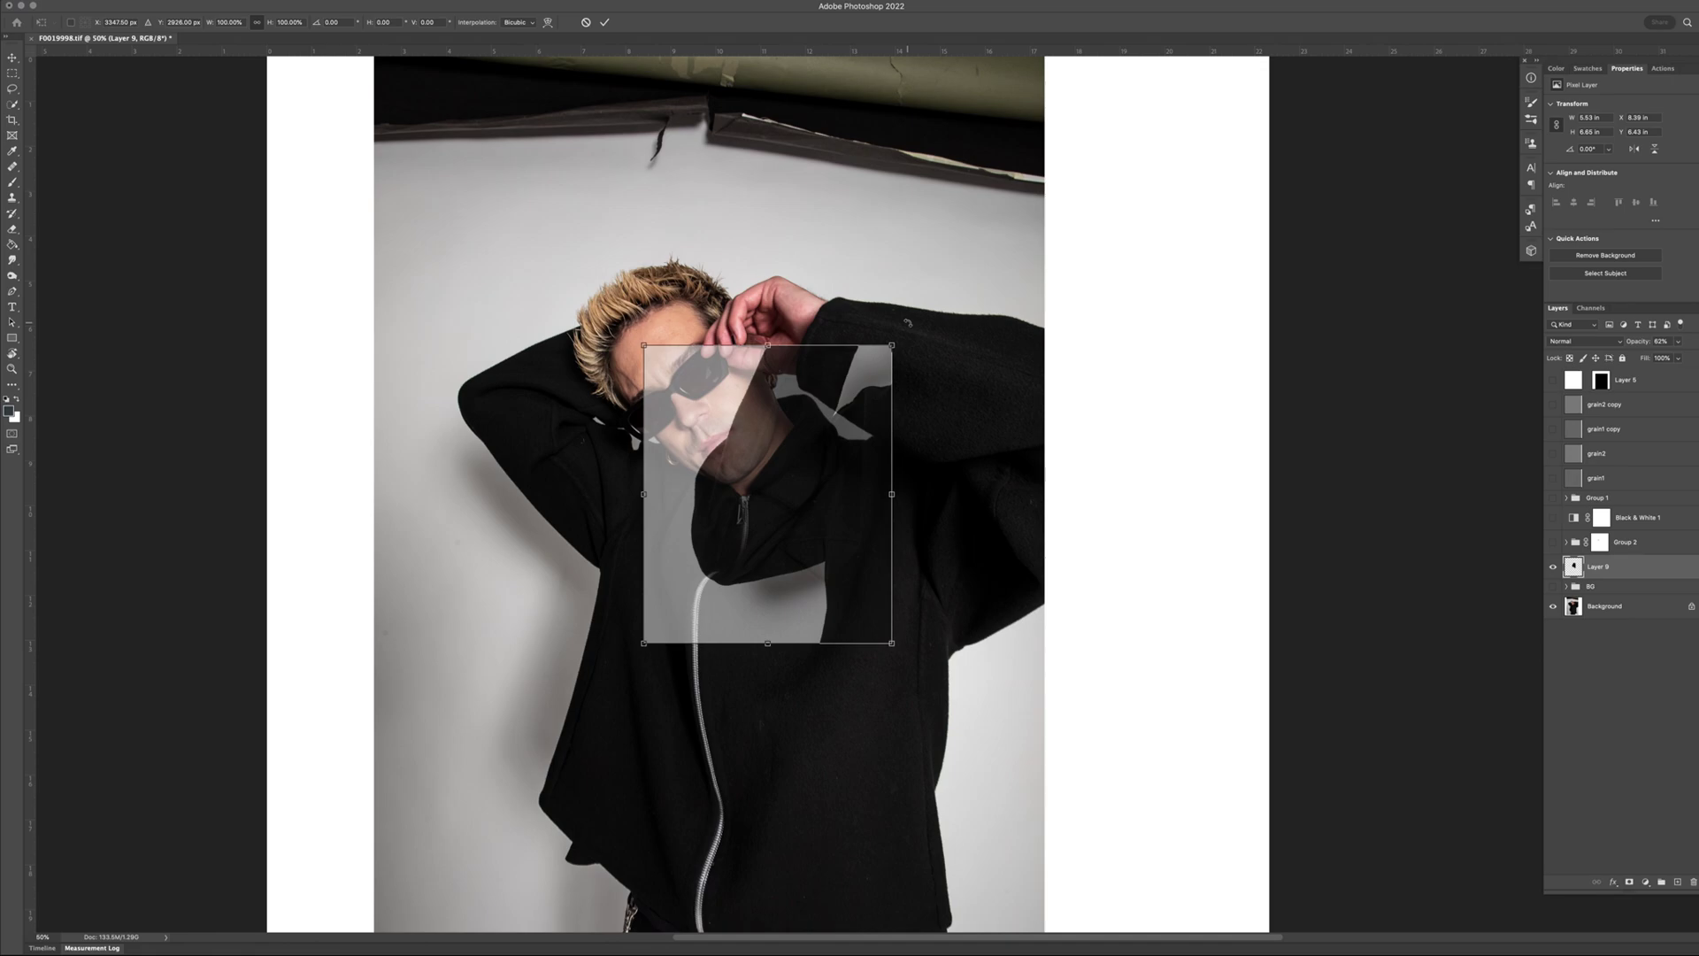
{"action": "left_click_drag", "start_coordinate": [913, 325], "coordinate": [649, 460]}
{"action": "left_click_drag", "start_coordinate": [884, 549], "coordinate": [1129, 496]}
{"action": "left_click_drag", "start_coordinate": [1207, 449], "coordinate": [1475, 476]}
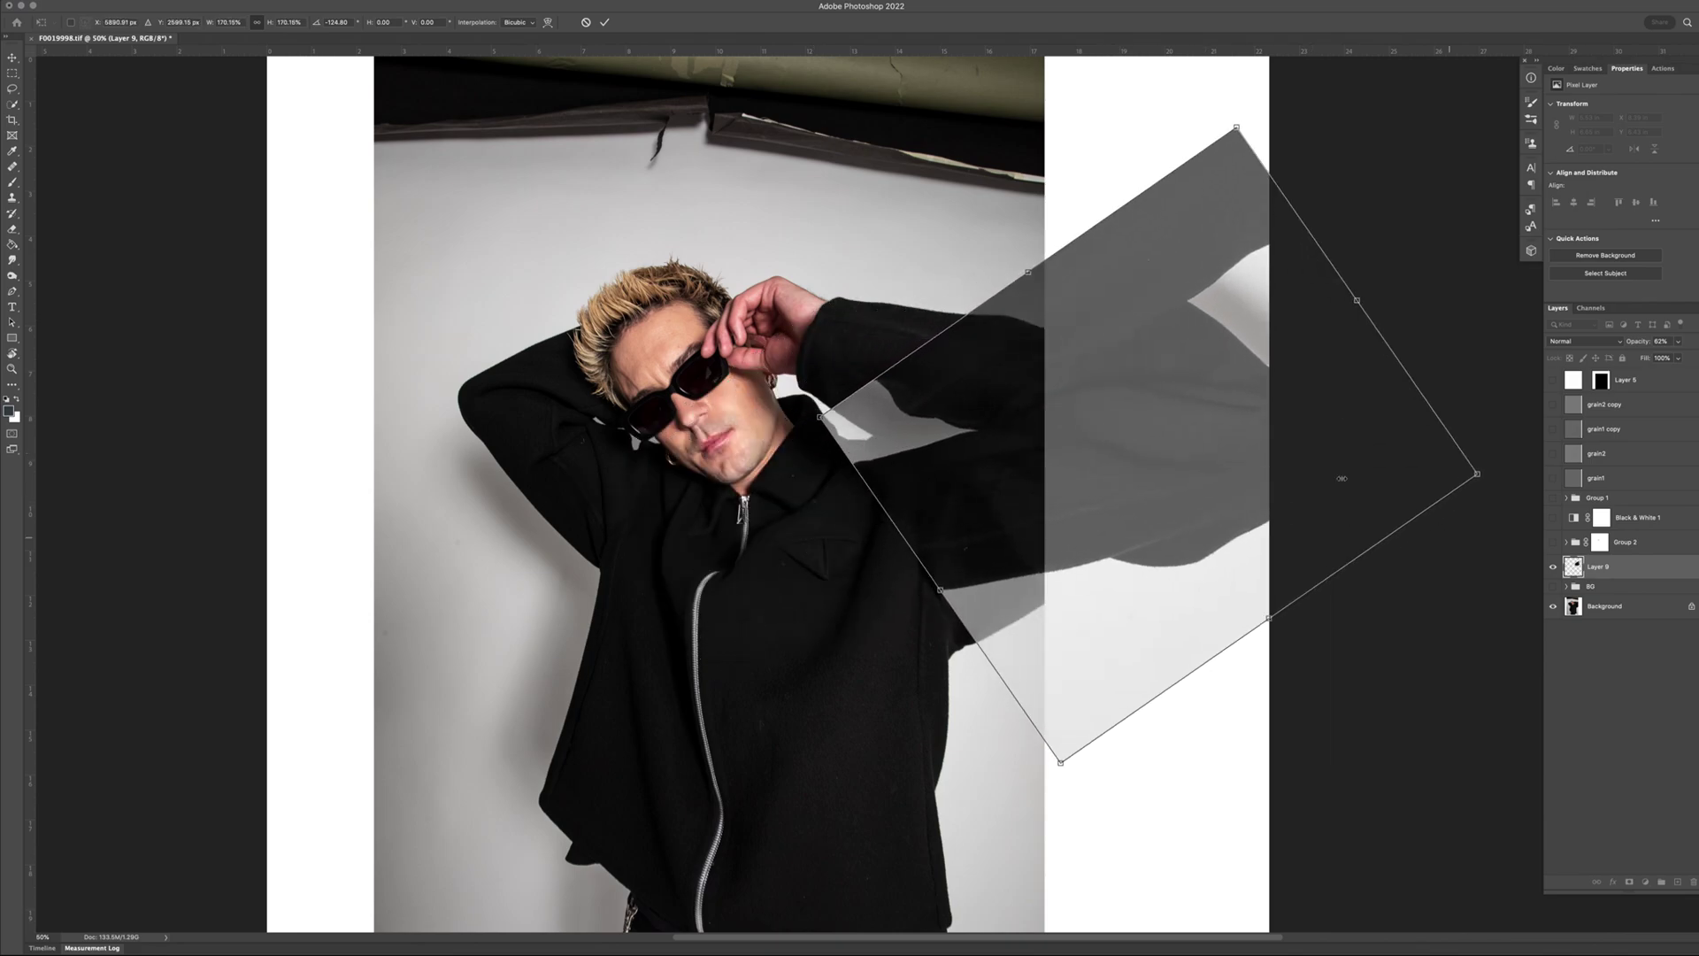
{"action": "left_click_drag", "start_coordinate": [1304, 456], "coordinate": [1260, 492]}
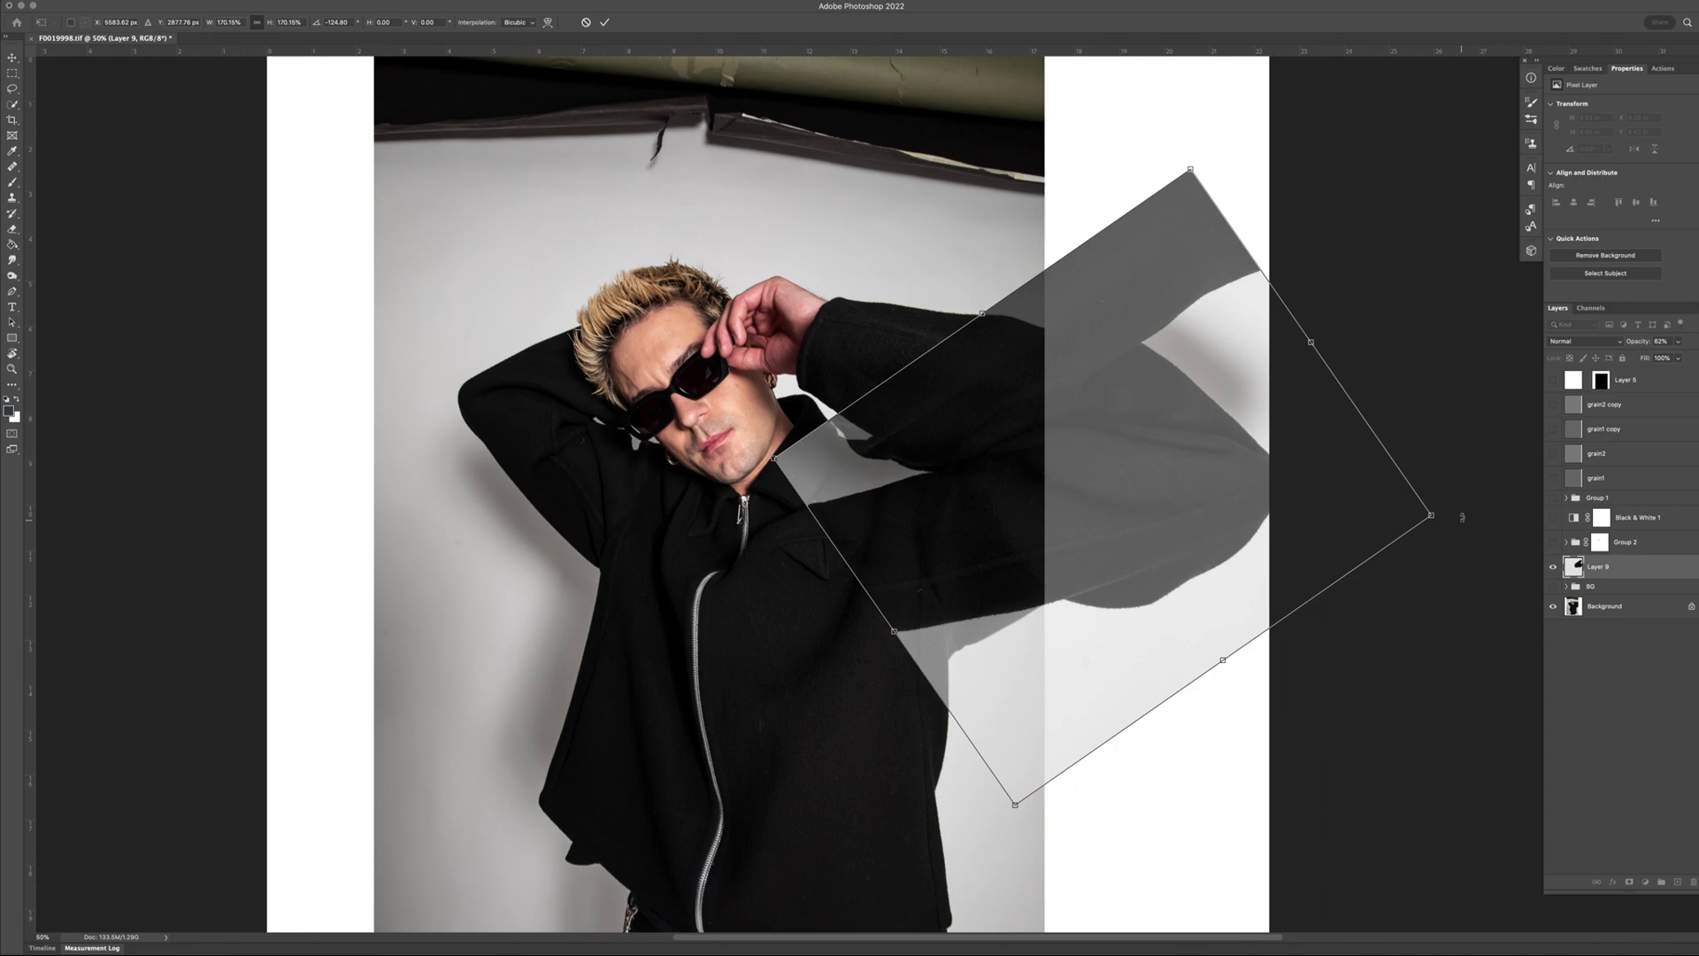
- Scale the arm piece to about 181% and fine-tune its rotation and position so its edges continue the cut-off sleeve
{"action": "left_click_drag", "start_coordinate": [1462, 517], "coordinate": [1456, 424]}
{"action": "left_click_drag", "start_coordinate": [1254, 416], "coordinate": [1150, 414]}
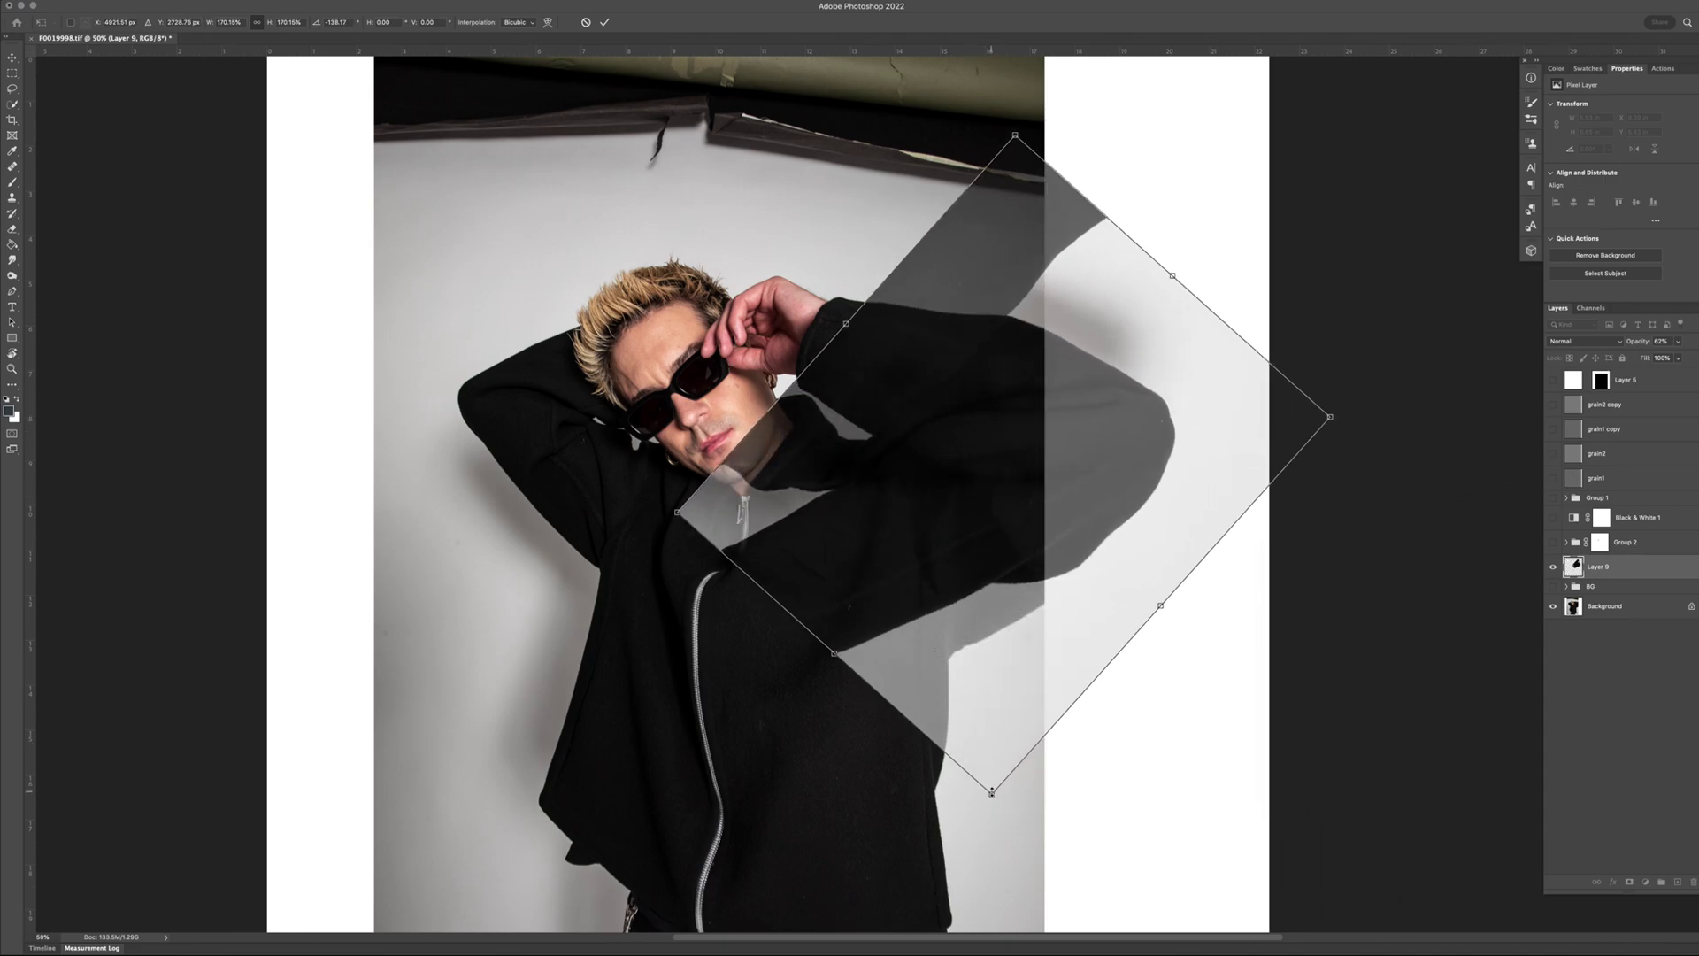
{"action": "left_click_drag", "start_coordinate": [991, 790], "coordinate": [1022, 823]}
{"action": "left_click_drag", "start_coordinate": [1432, 411], "coordinate": [1429, 430]}
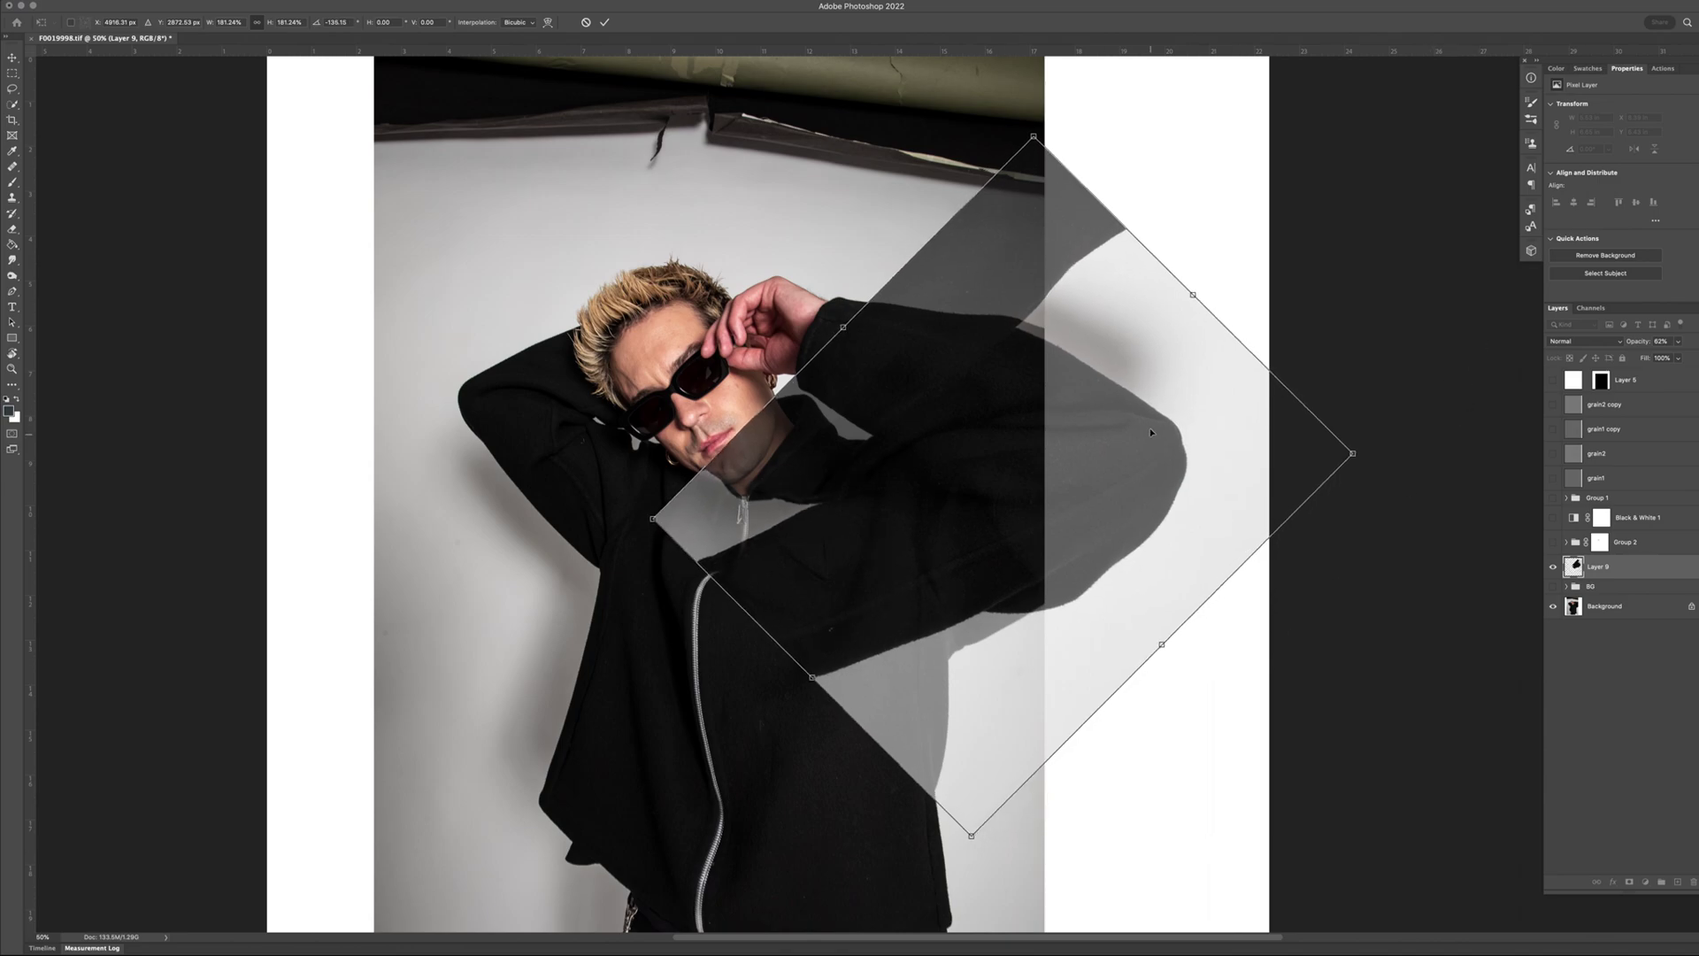
{"action": "left_click_drag", "start_coordinate": [1150, 425], "coordinate": [1143, 414]}
{"action": "left_click_drag", "start_coordinate": [1363, 430], "coordinate": [1384, 398]}
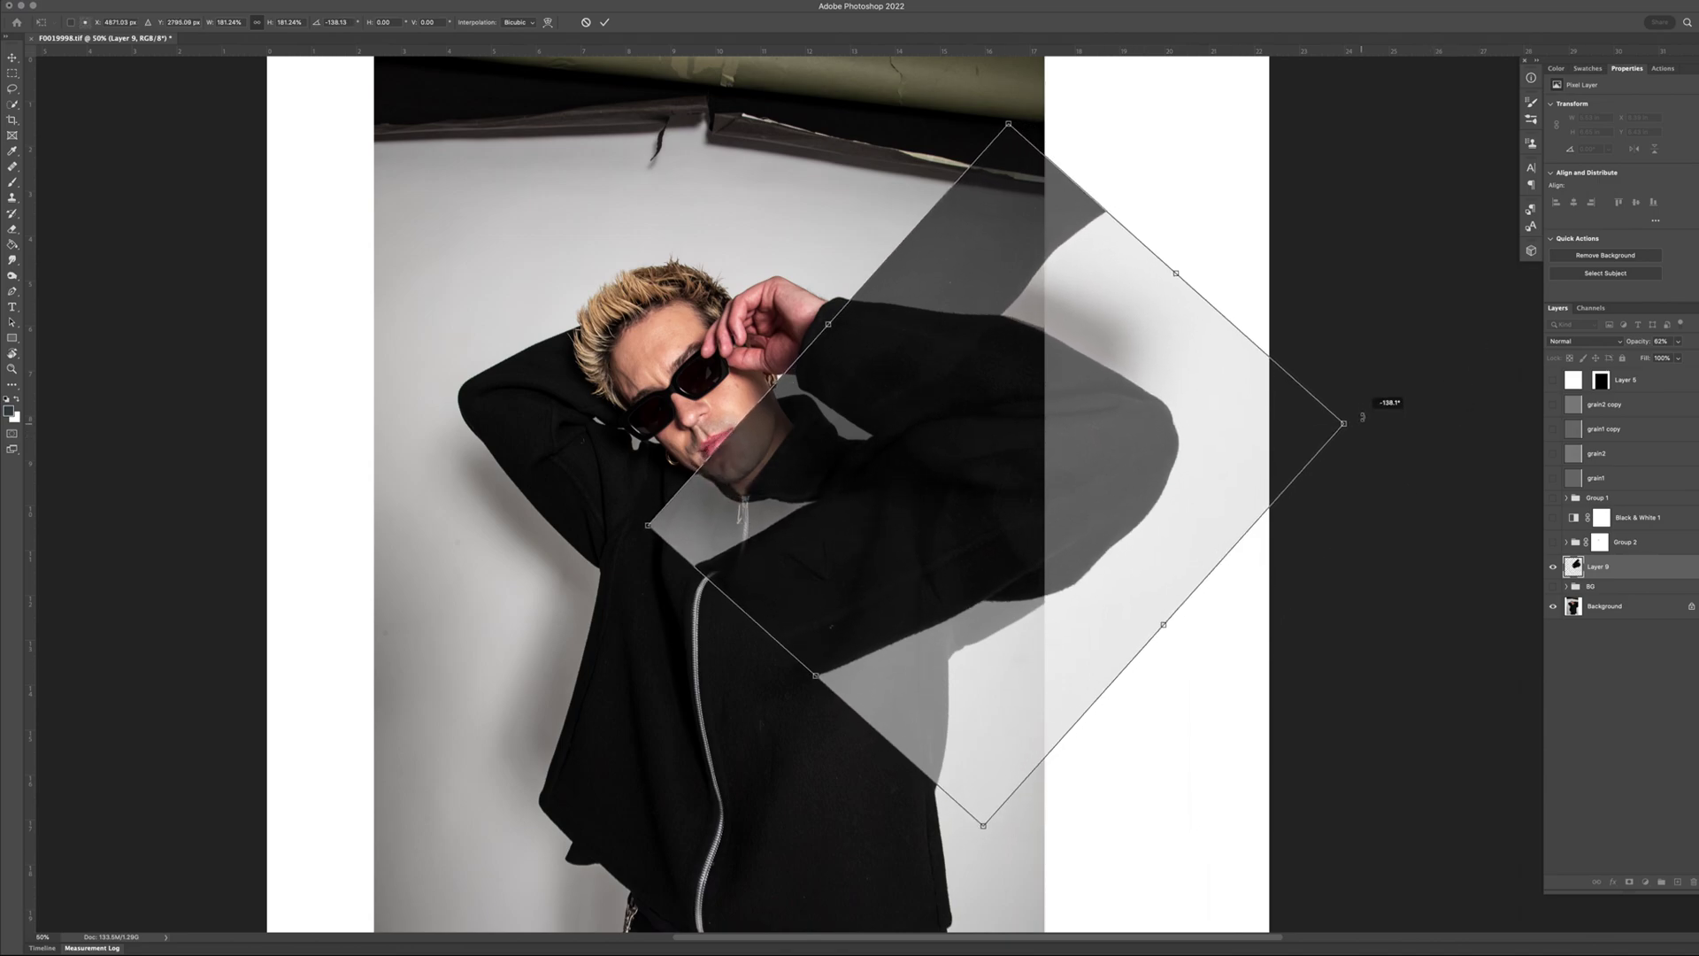
- Warp the pasted arm piece, pulling its lower corner and edge outward so the sleeve's underside meets the original sleeve, and apply the transform
{"action": "left_click", "coordinate": [548, 22]}
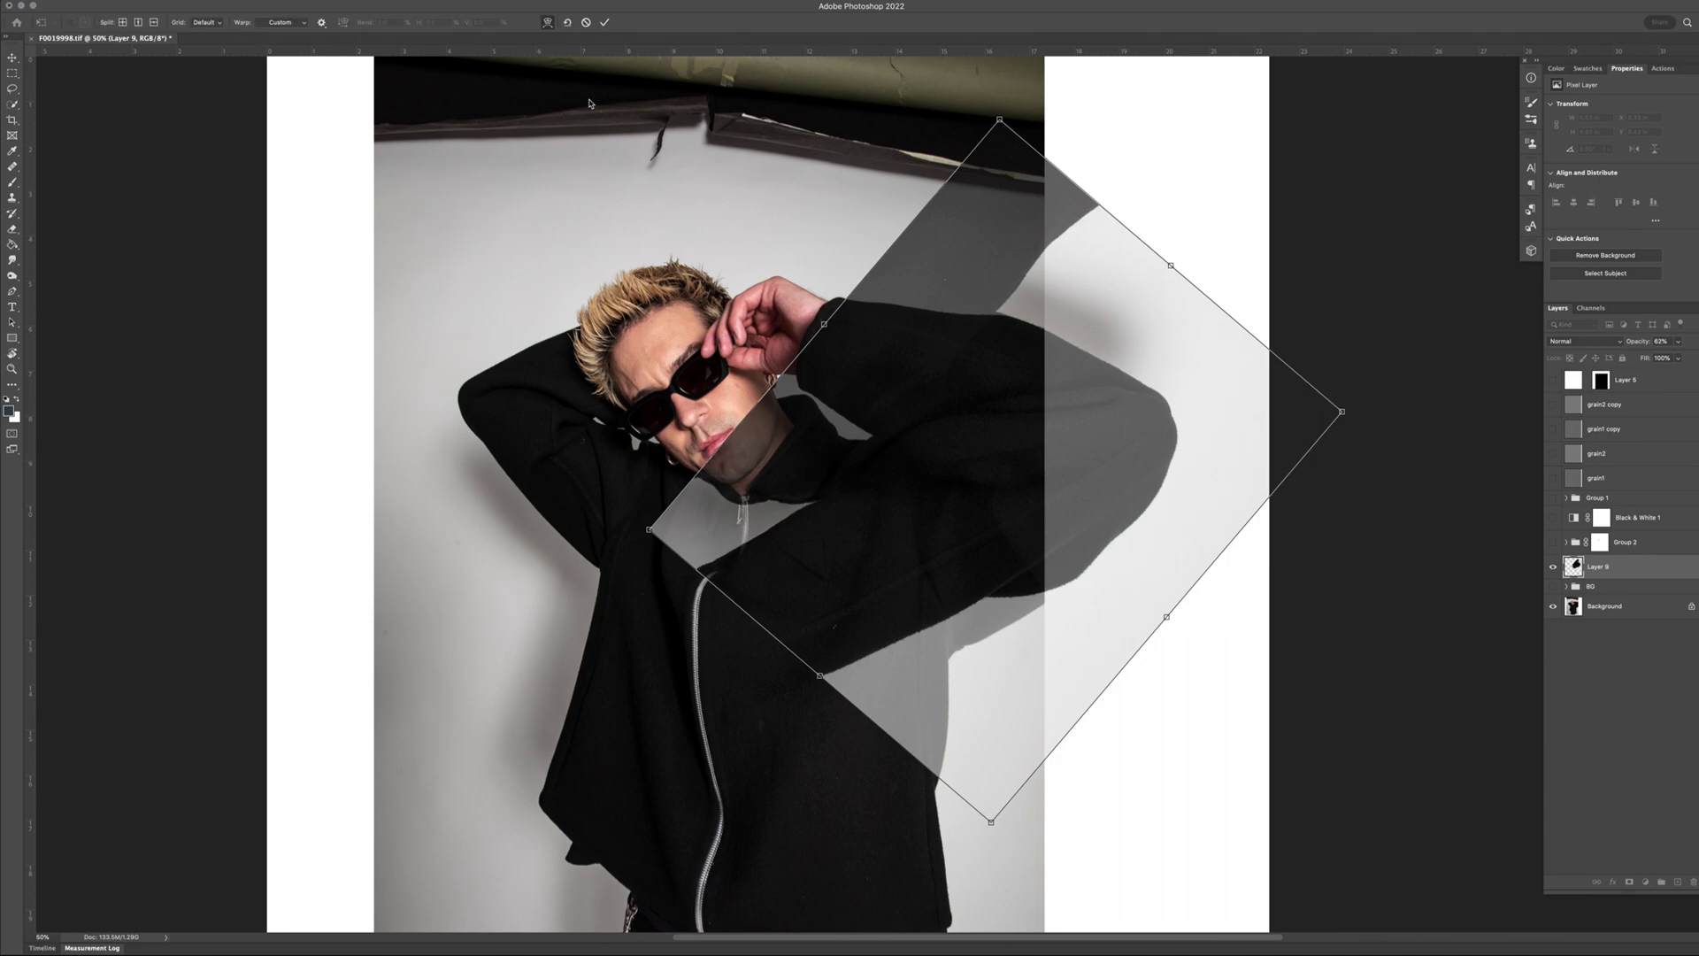
{"action": "left_click_drag", "start_coordinate": [992, 819], "coordinate": [875, 925]}
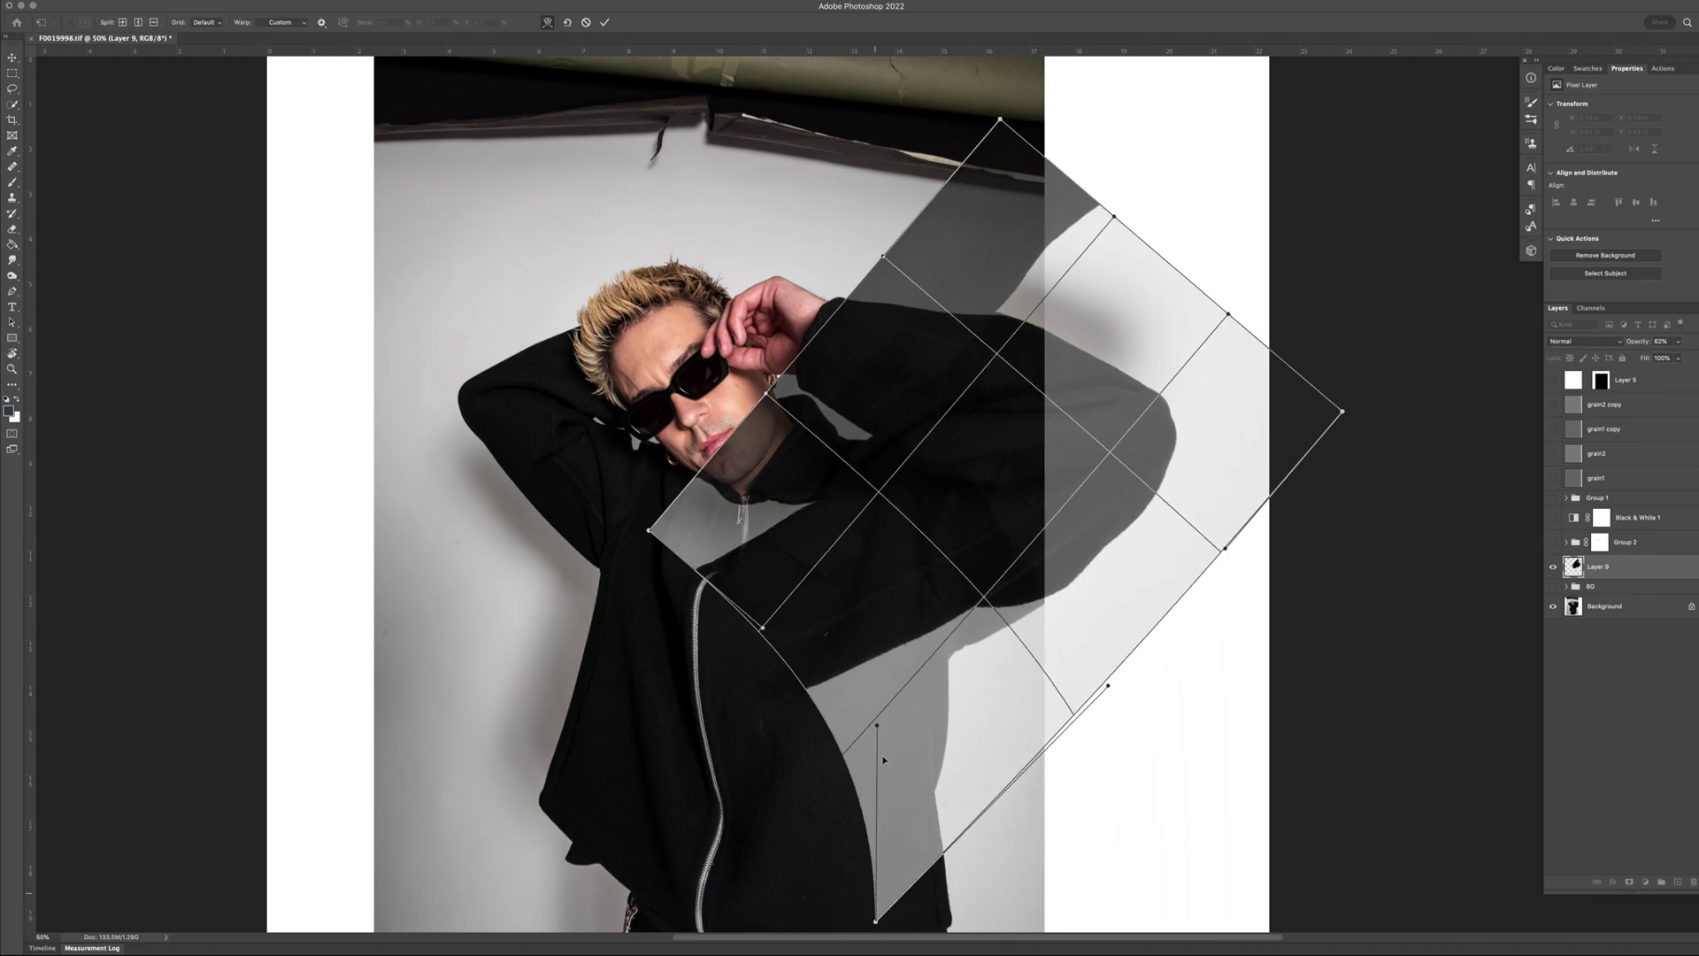
{"action": "left_click_drag", "start_coordinate": [877, 726], "coordinate": [877, 767]}
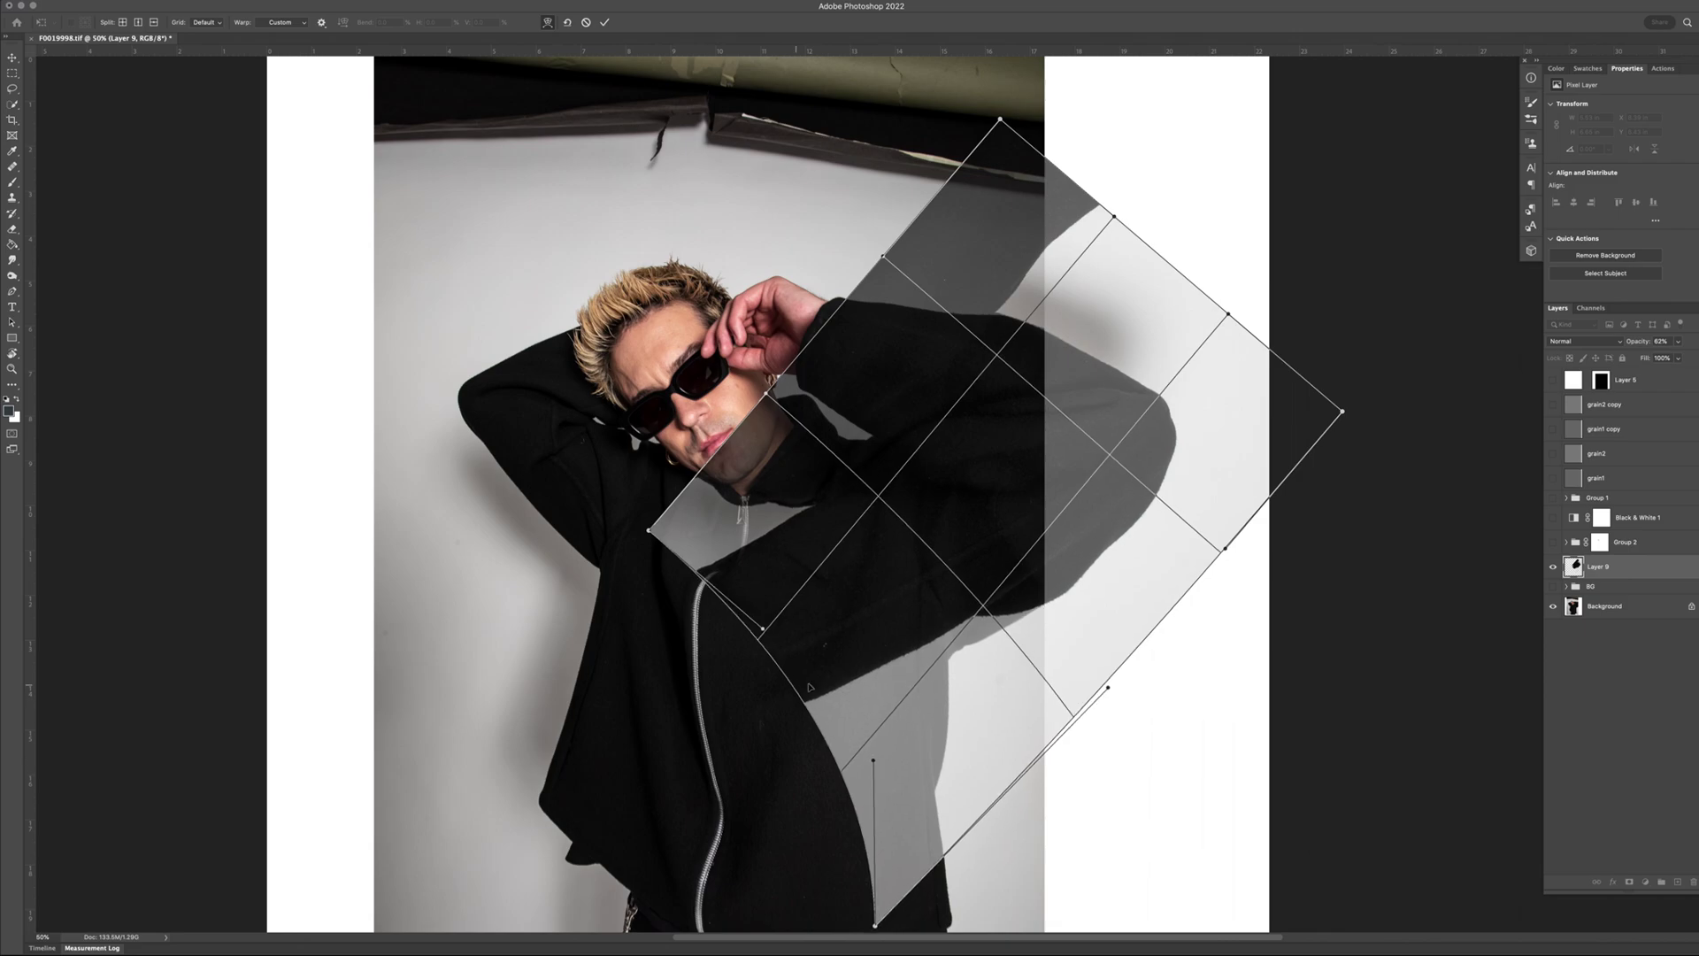
{"action": "left_click_drag", "start_coordinate": [809, 686], "coordinate": [806, 727]}
{"action": "left_click_drag", "start_coordinate": [1091, 684], "coordinate": [1083, 673]}
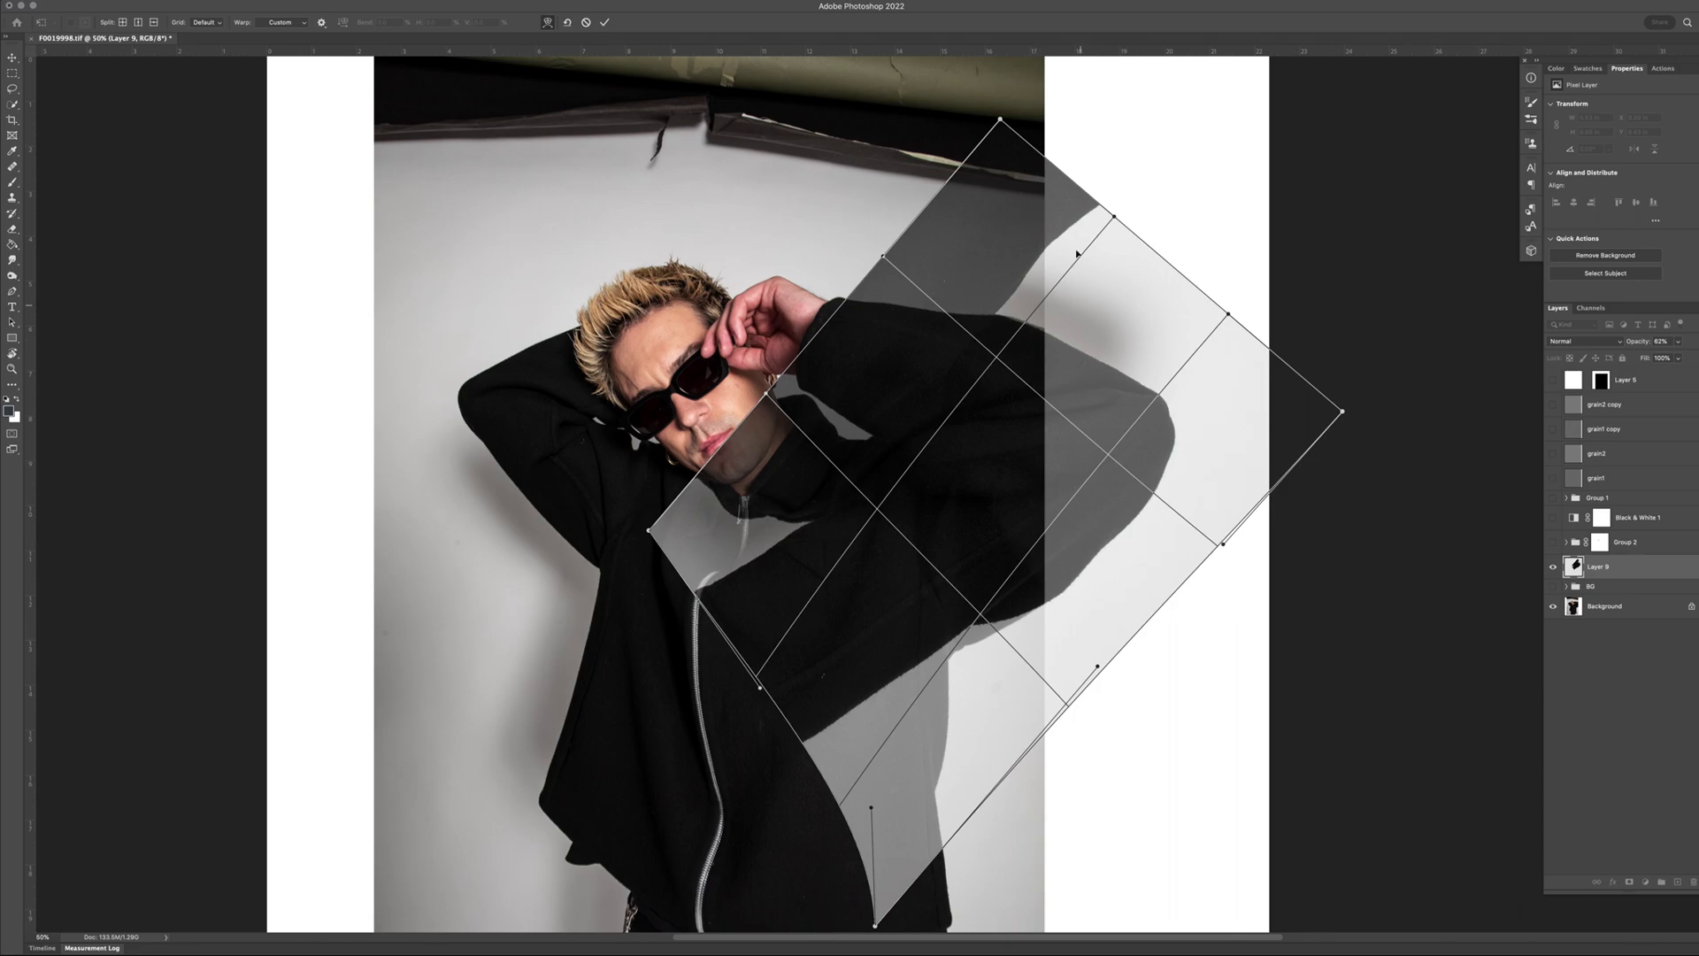
{"action": "left_click_drag", "start_coordinate": [1077, 254], "coordinate": [1049, 220]}
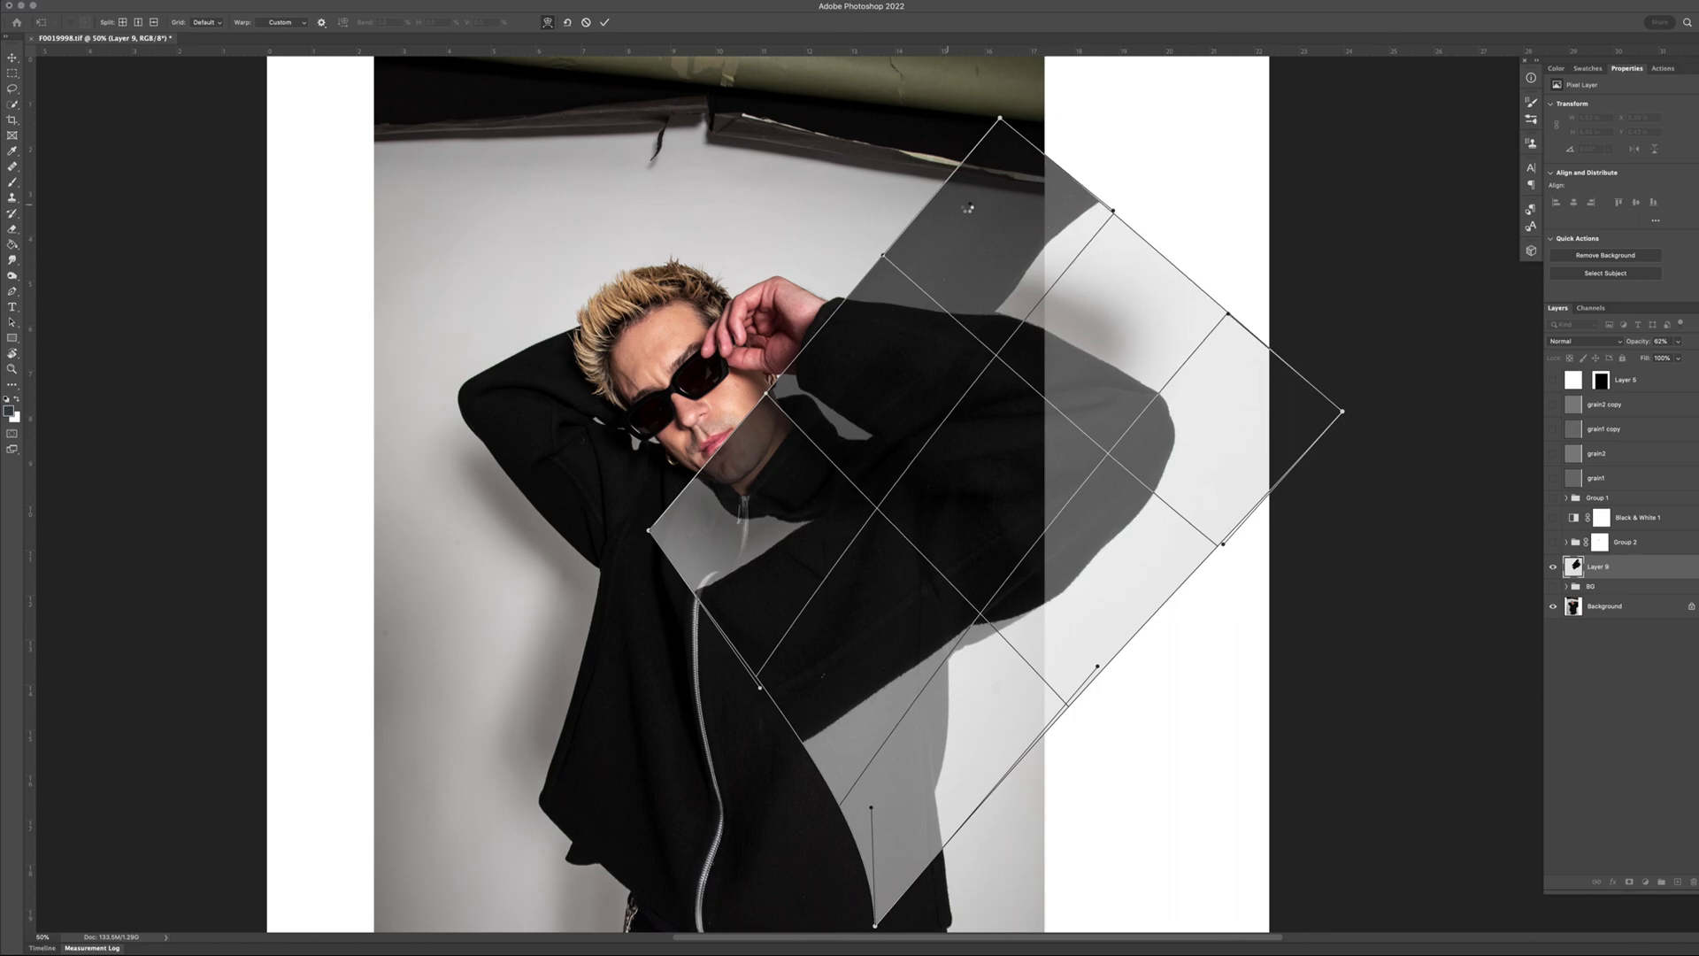
{"action": "key", "text": "Return"}
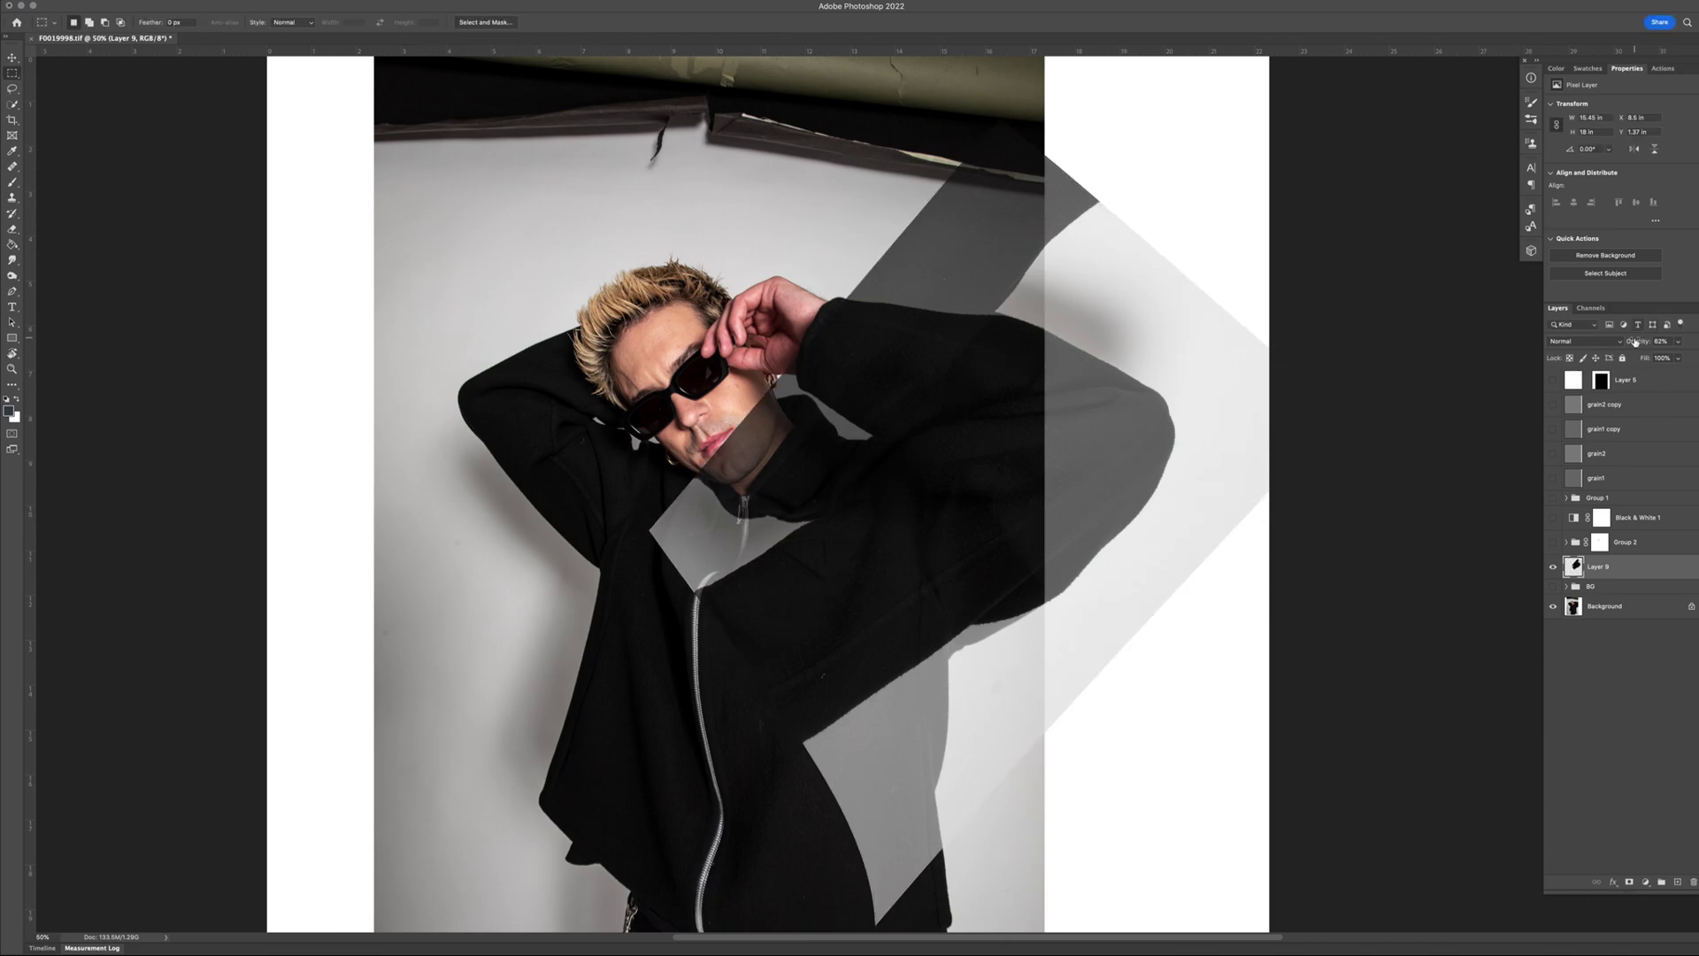
- Restore the arm layer to 100% opacity and give it a layer mask filled with black
{"action": "key", "text": "Return"}
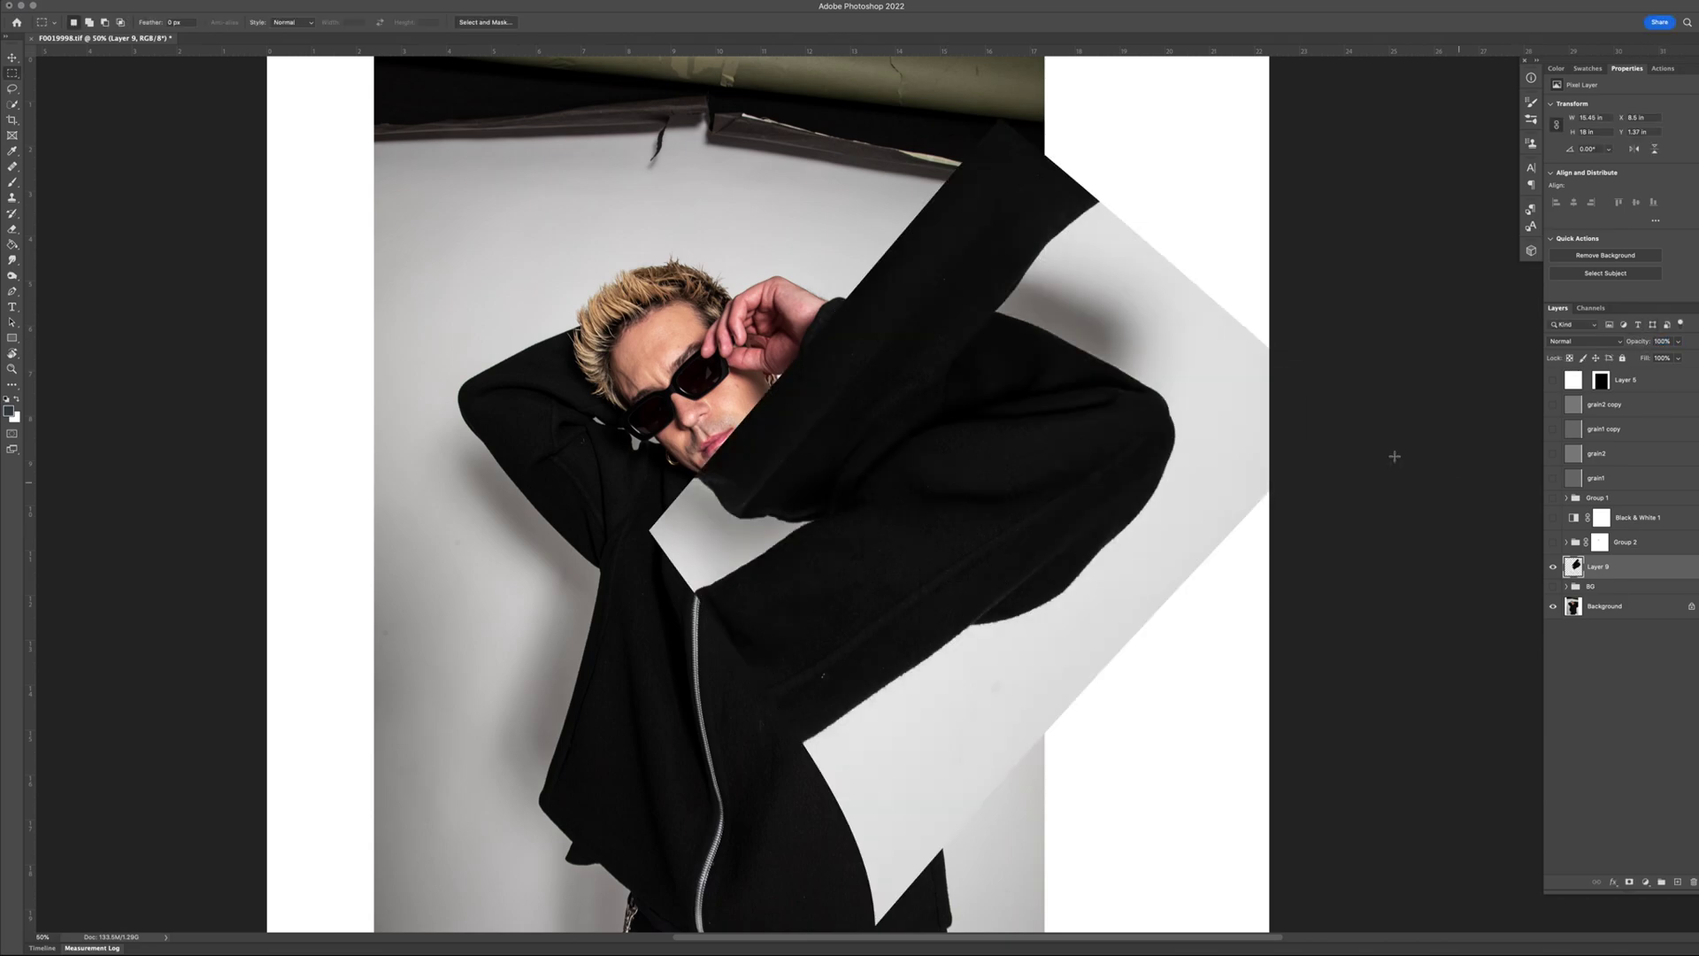
{"action": "left_click", "coordinate": [1629, 883]}
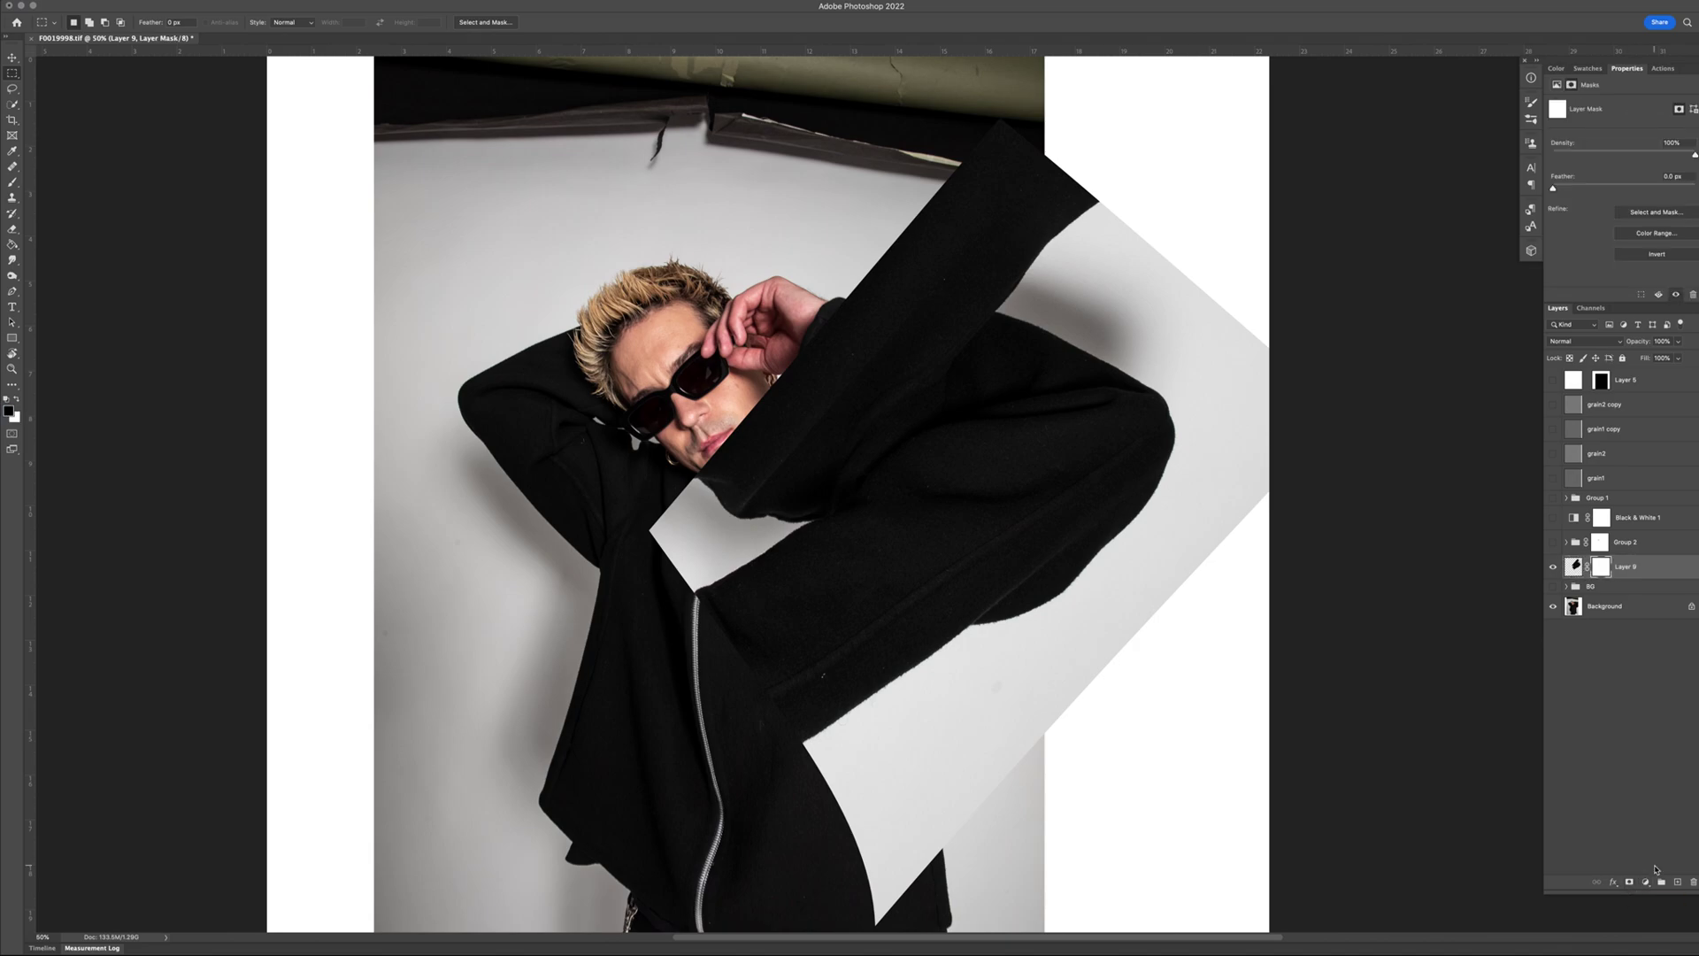
{"action": "key", "text": "x"}
{"action": "key", "text": "super+BackSpace"}
{"action": "key", "text": "alt+BackSpace"}
{"action": "key", "text": "x"}
{"action": "key", "text": "x"}
{"action": "key", "text": "super+i"}
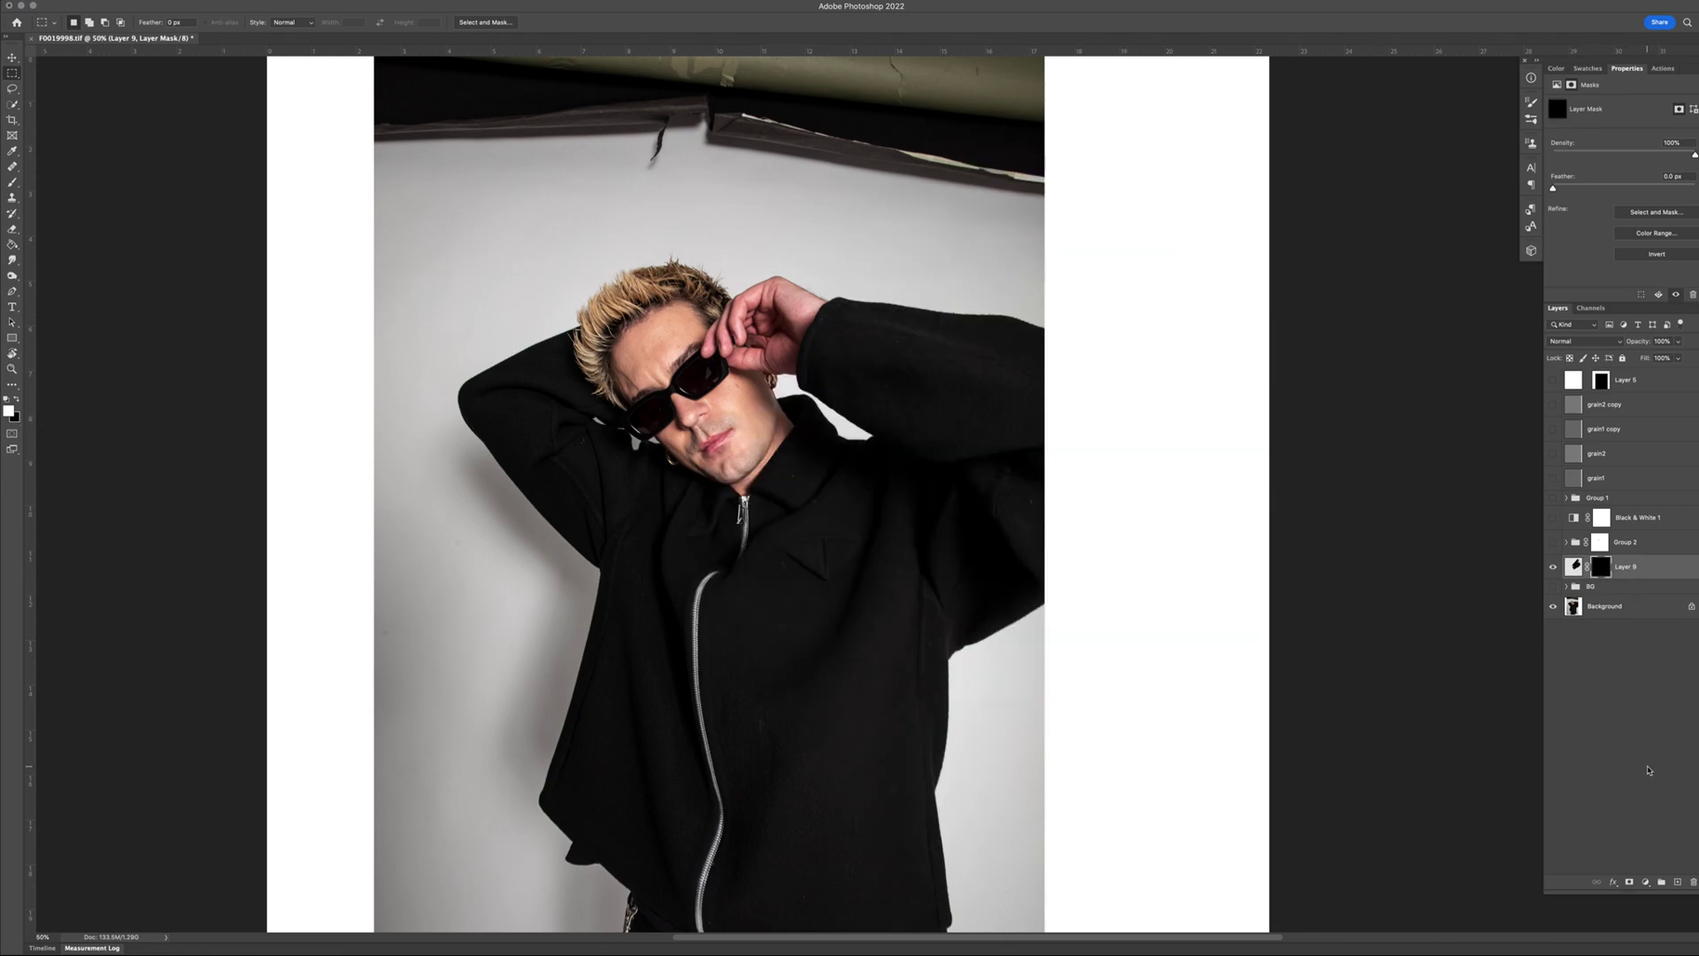
- Paint white on the arm layer's mask with a soft 100% opacity brush to reveal the elbow beyond the photo's edge
{"action": "key", "text": "b"}
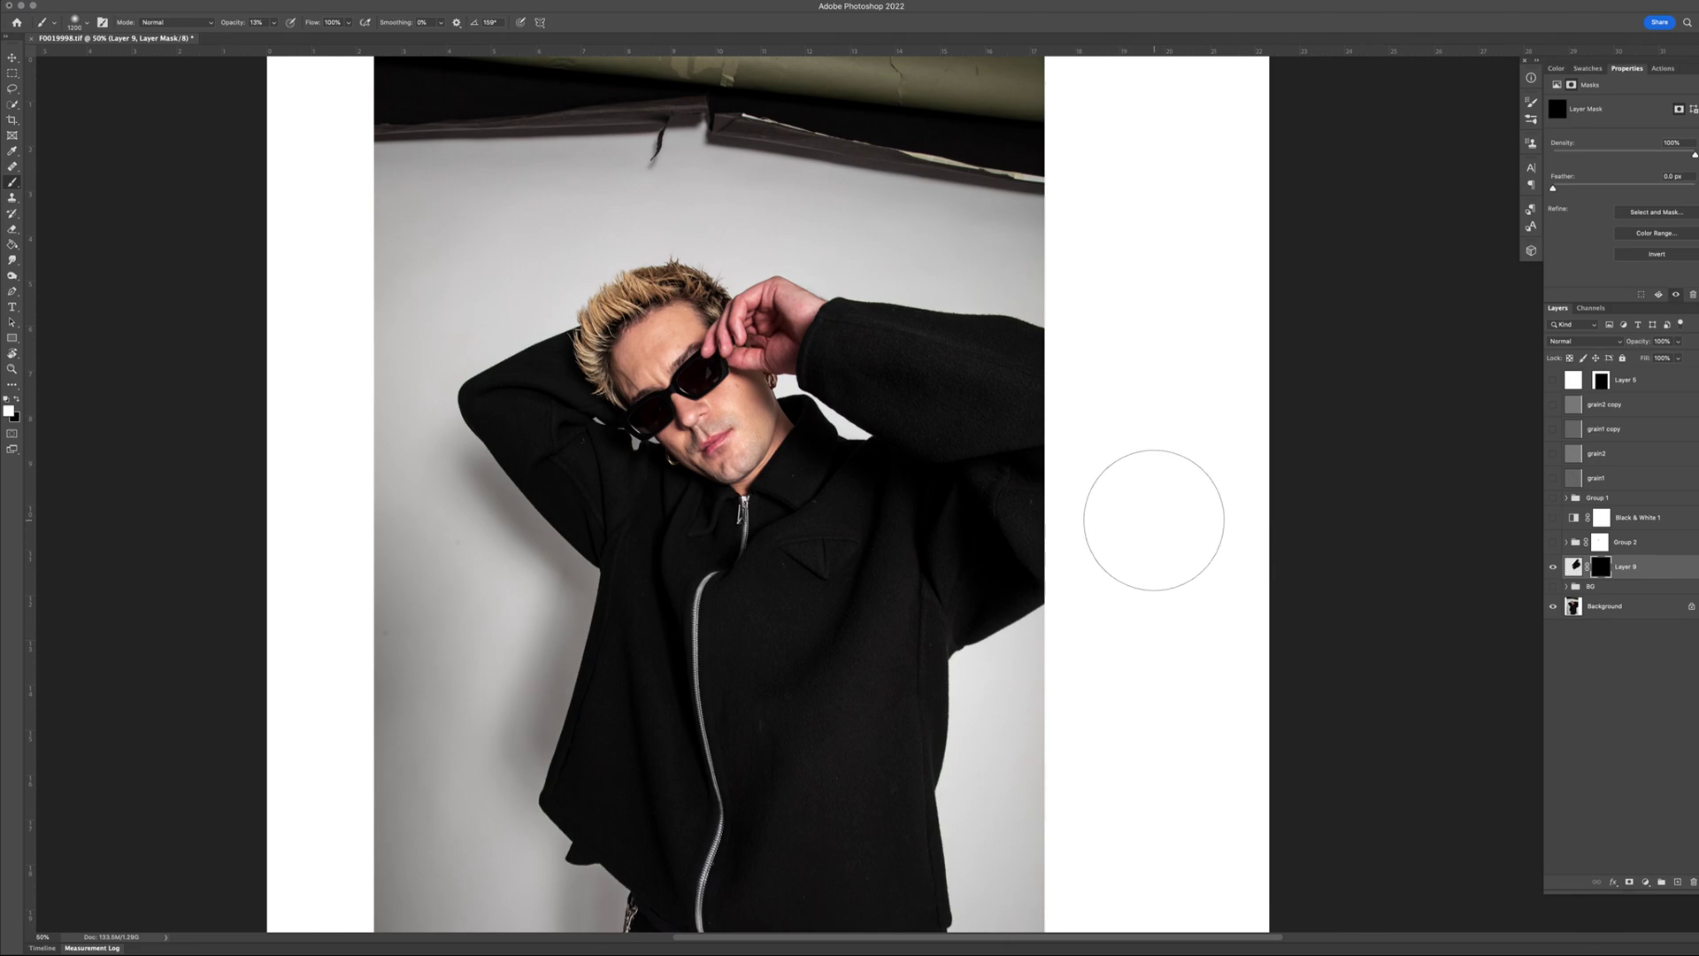
{"action": "left_click_drag", "start_coordinate": [234, 22], "coordinate": [346, 18]}
{"action": "key", "text": "bracketleft"}
{"action": "key", "text": "bracketleft"}
{"action": "key", "text": "bracketleft"}
{"action": "key", "text": "bracketleft"}
{"action": "key", "text": "bracketleft"}
{"action": "key", "text": "bracketleft"}
{"action": "key", "text": "bracketleft"}
{"action": "key", "text": "bracketleft"}
{"action": "key", "text": "bracketleft"}
{"action": "mouse_move", "coordinate": [1062, 341]}
{"action": "left_mouse_down"}
{"action": "mouse_move", "coordinate": [1051, 604]}
{"action": "mouse_move", "coordinate": [1071, 525]}
{"action": "mouse_move", "coordinate": [1083, 565]}
{"action": "mouse_move", "coordinate": [1128, 456]}
{"action": "mouse_move", "coordinate": [1128, 498]}
{"action": "mouse_move", "coordinate": [1179, 411]}
{"action": "mouse_move", "coordinate": [1170, 431]}
{"action": "mouse_move", "coordinate": [1128, 359]}
{"action": "mouse_move", "coordinate": [1115, 364]}
{"action": "mouse_move", "coordinate": [1131, 372]}
{"action": "mouse_move", "coordinate": [1057, 384]}
{"action": "mouse_move", "coordinate": [1070, 433]}
{"action": "mouse_move", "coordinate": [1101, 394]}
{"action": "mouse_move", "coordinate": [1110, 462]}
{"action": "mouse_move", "coordinate": [1156, 402]}
{"action": "left_mouse_up"}
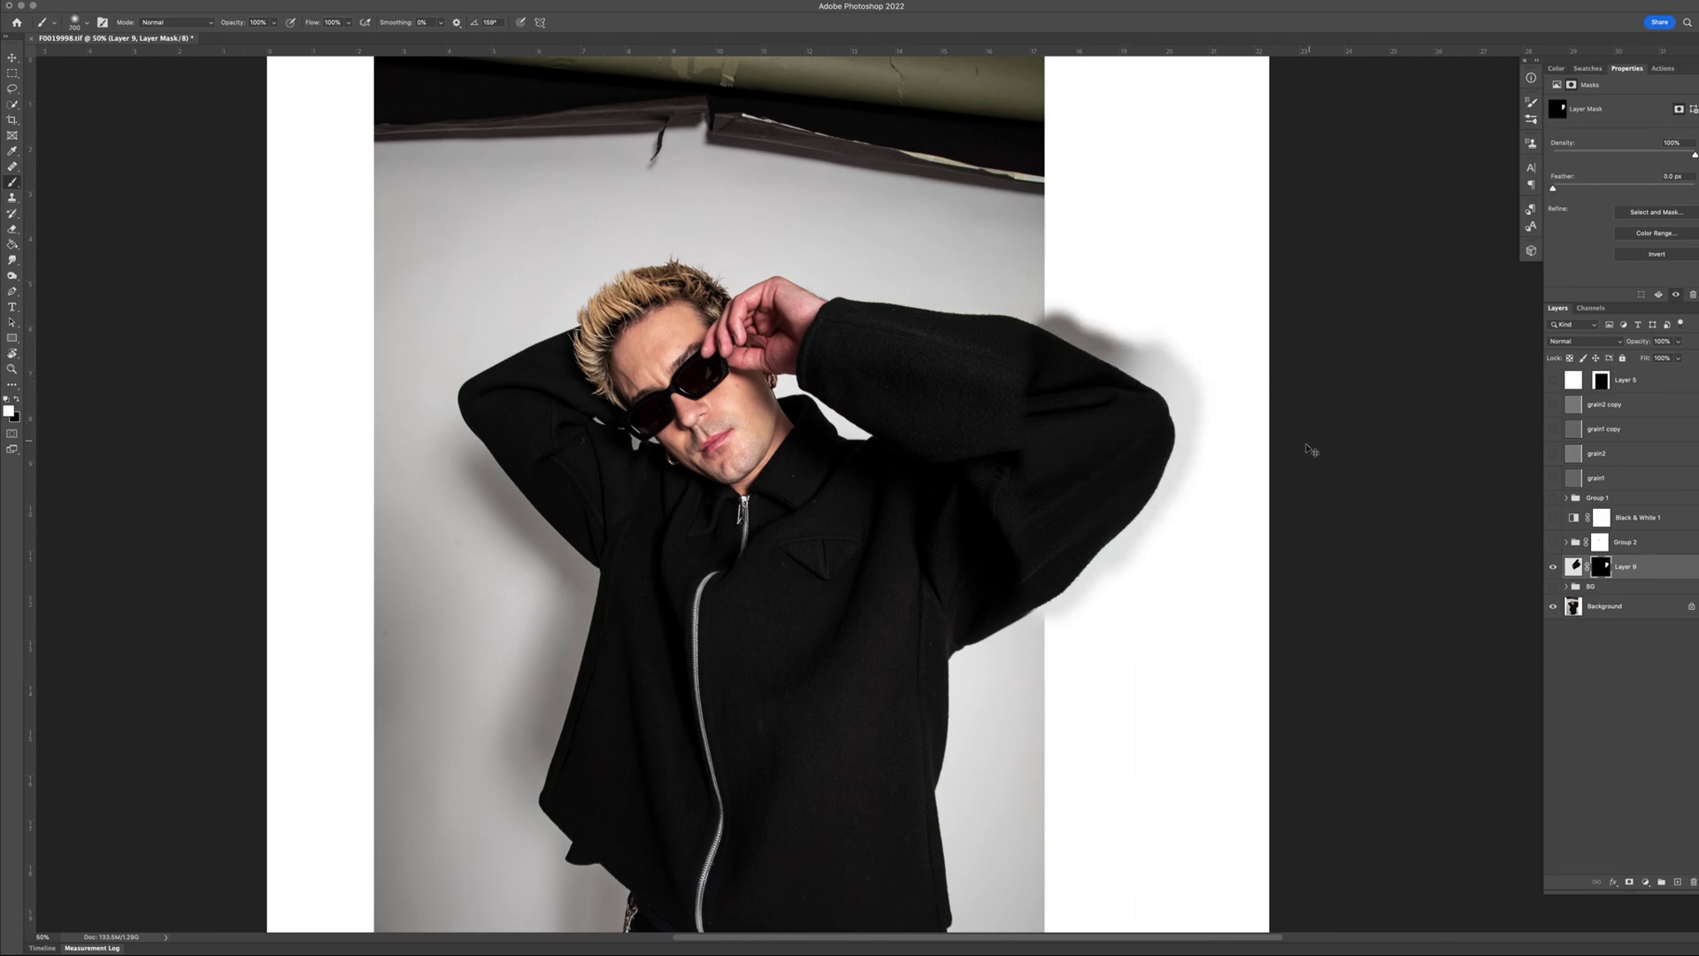
- Refine the mask where the pasted sleeve overlaps the original with a smaller brush, and compare with the arm layer hidden
{"action": "key", "text": "super+equal"}
{"action": "key", "text": "super+equal"}
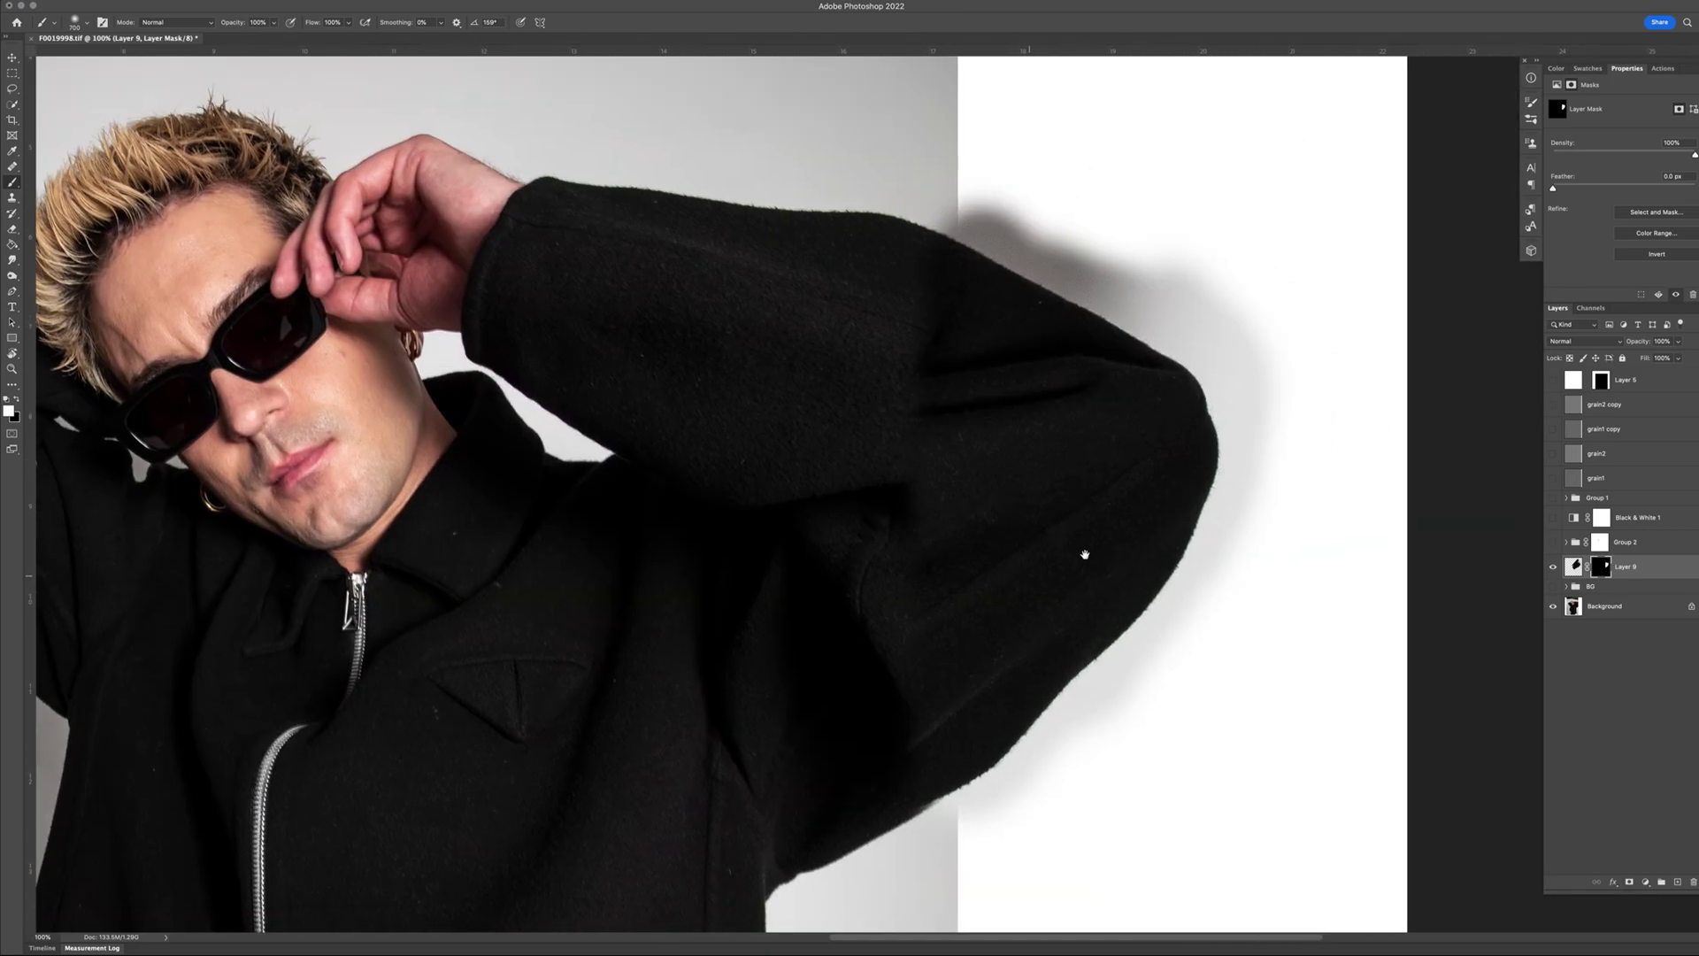
{"action": "key", "text": "bracketleft"}
{"action": "key", "text": "bracketleft"}
{"action": "key", "text": "bracketleft"}
{"action": "key", "text": "bracketleft"}
{"action": "key", "text": "bracketleft"}
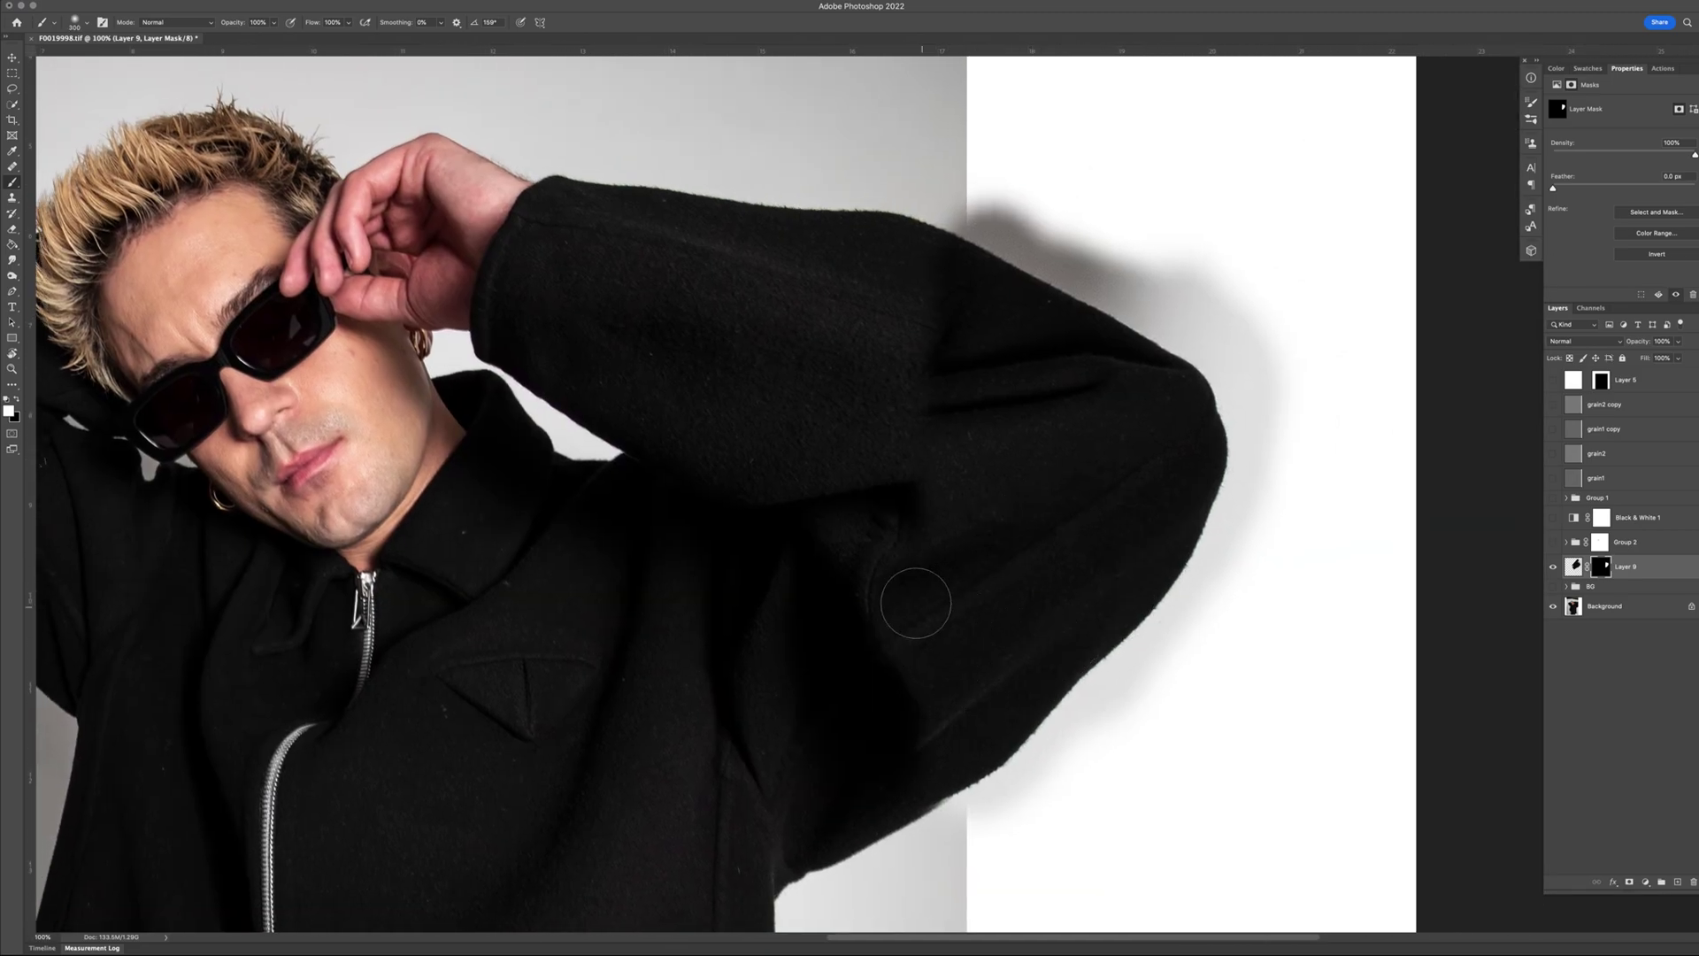
{"action": "key", "text": "bracketleft"}
{"action": "key", "text": "bracketleft"}
{"action": "key", "text": "bracketright"}
{"action": "key", "text": "bracketright"}
{"action": "key", "text": "bracketright"}
{"action": "key", "text": "bracketright"}
{"action": "key", "text": "bracketright"}
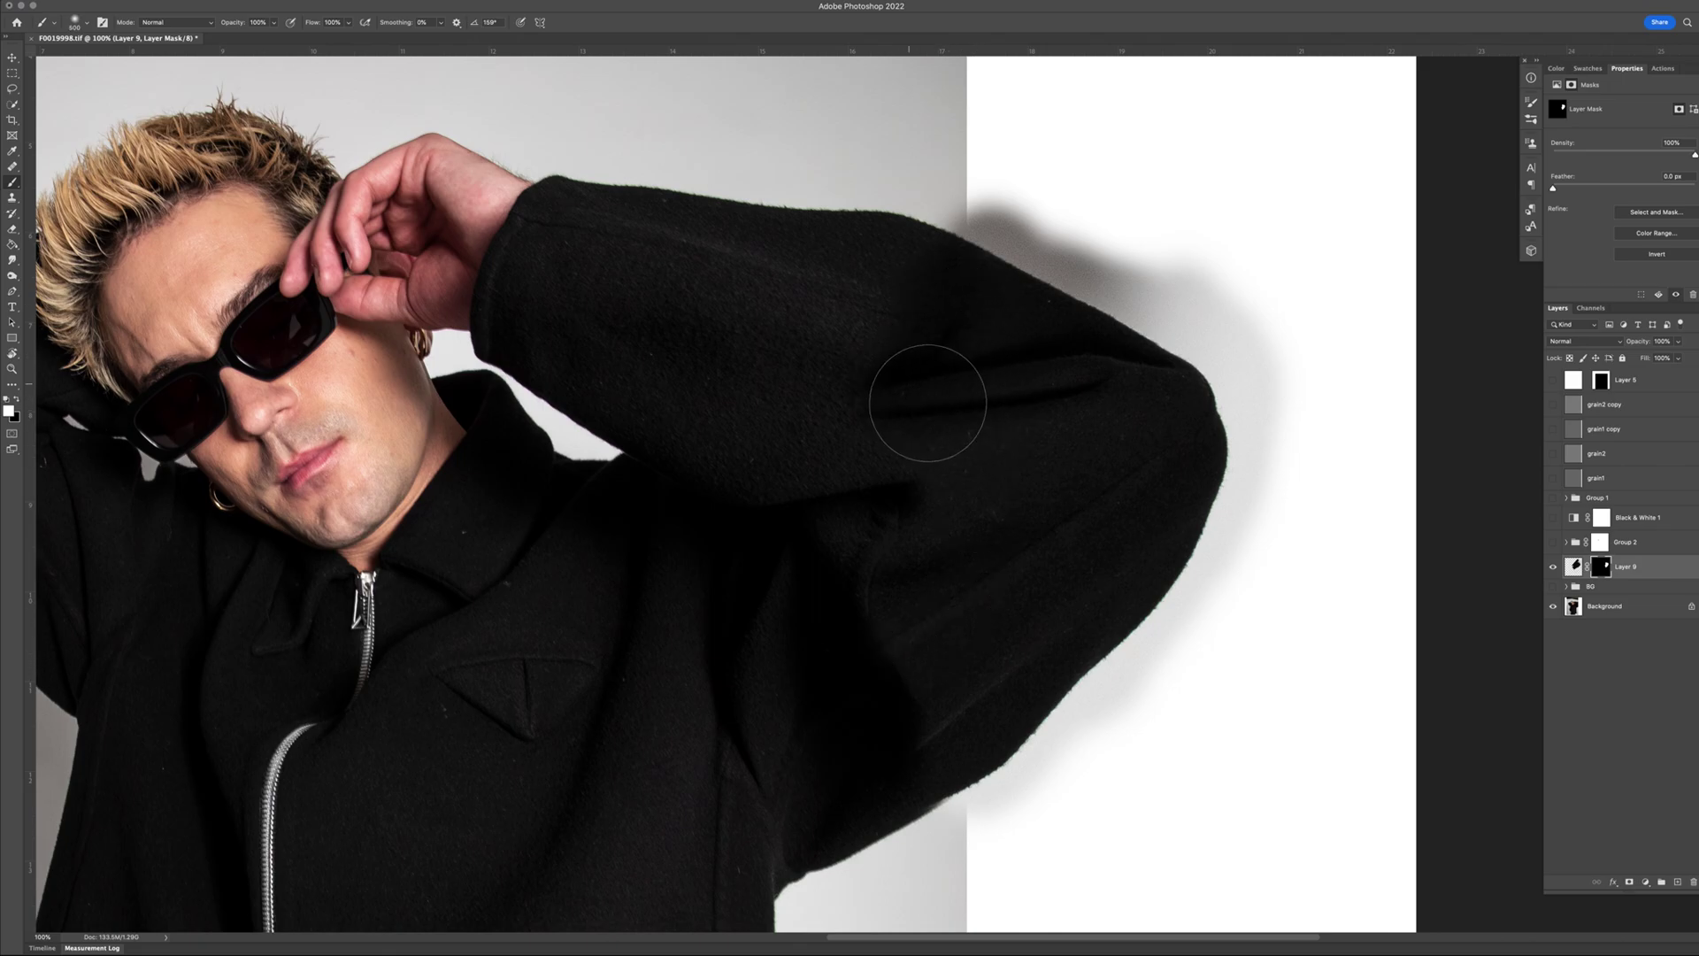
{"action": "left_click", "coordinate": [1553, 567]}
{"action": "left_click", "coordinate": [1553, 567]}
- Blend the join around the inner elbow folds by alternately painting black and white on the arm layer's mask
{"action": "mouse_move", "coordinate": [894, 395]}
{"action": "left_mouse_down"}
{"action": "mouse_move", "coordinate": [1045, 379]}
{"action": "mouse_move", "coordinate": [997, 381]}
{"action": "mouse_move", "coordinate": [1009, 401]}
{"action": "mouse_move", "coordinate": [975, 405]}
{"action": "mouse_move", "coordinate": [988, 338]}
{"action": "mouse_move", "coordinate": [1040, 415]}
{"action": "mouse_move", "coordinate": [1051, 375]}
{"action": "mouse_move", "coordinate": [979, 438]}
{"action": "left_mouse_up"}
{"action": "key", "text": "x"}
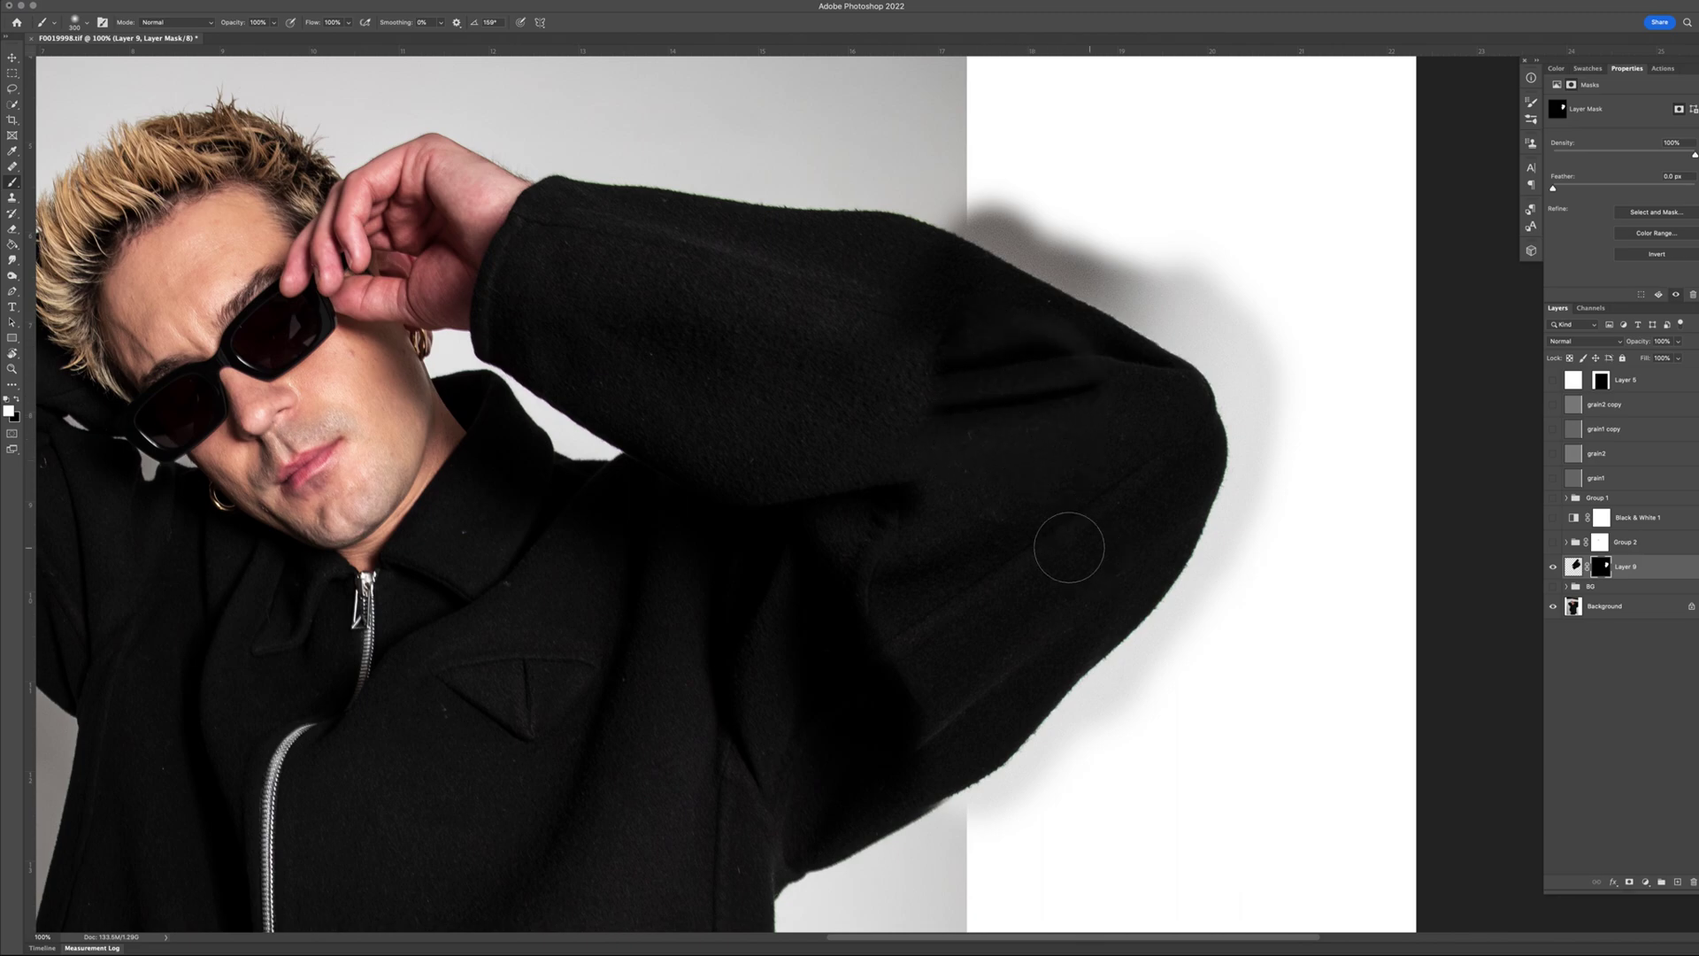
{"action": "key", "text": "x"}
{"action": "key", "text": "x"}
{"action": "left_click_drag", "start_coordinate": [914, 478], "coordinate": [930, 480]}
{"action": "key", "text": "x"}
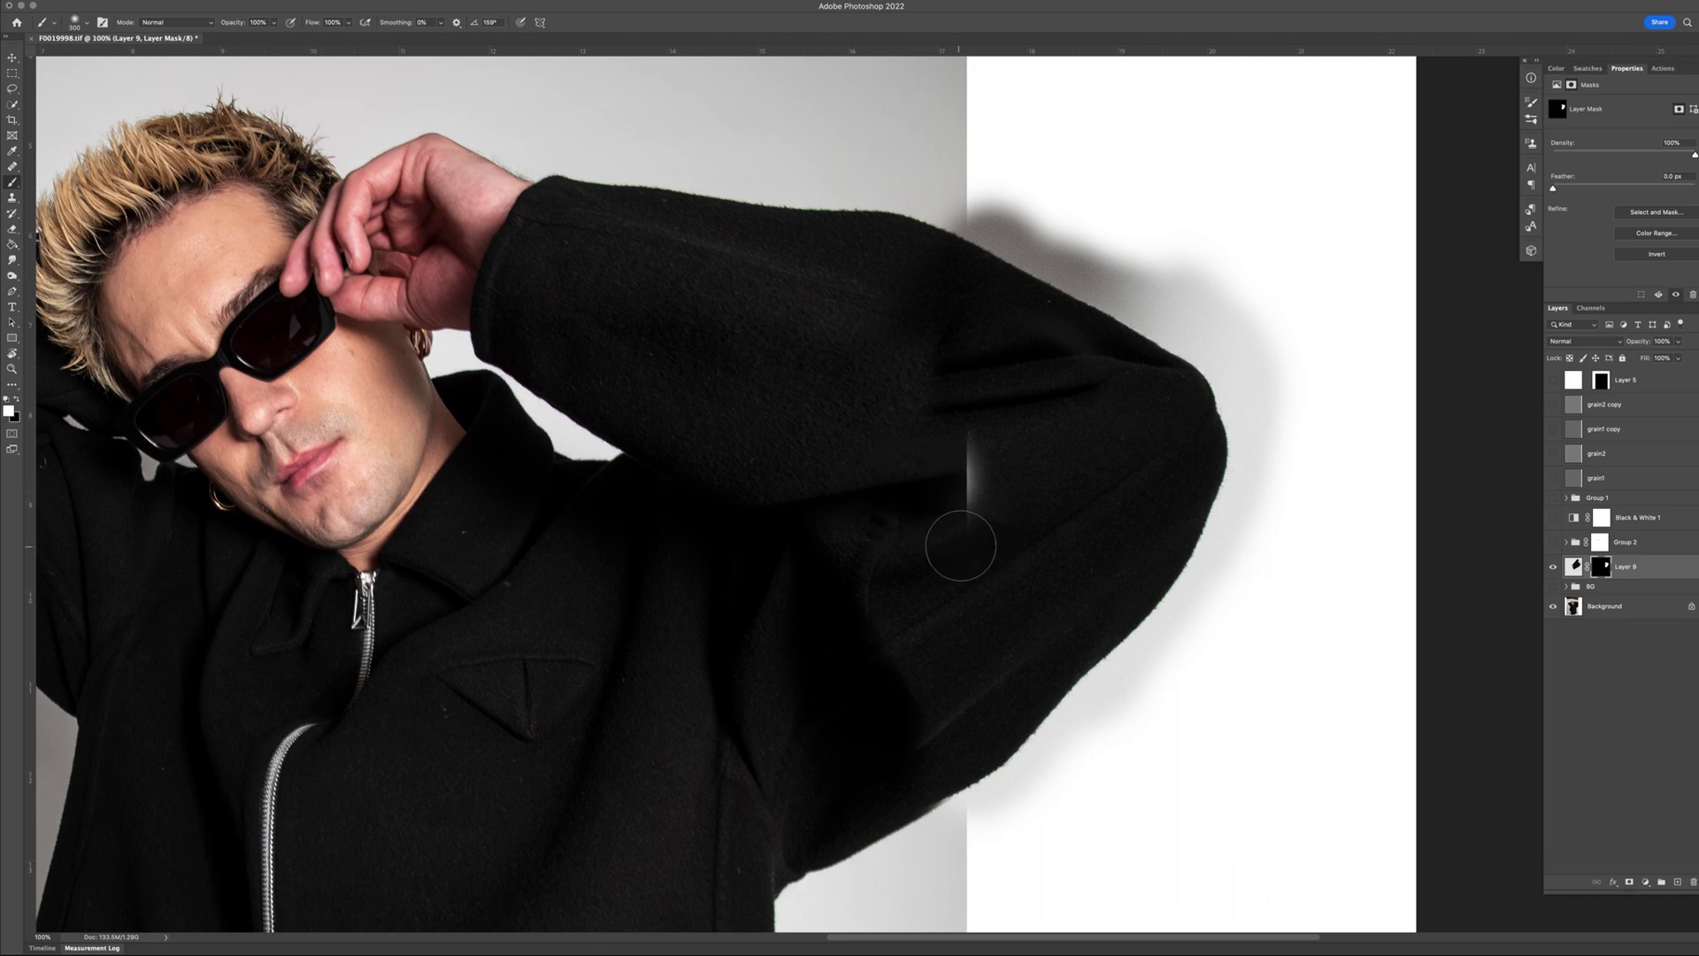
{"action": "mouse_move", "coordinate": [957, 544]}
{"action": "left_mouse_down"}
{"action": "mouse_move", "coordinate": [1005, 501]}
{"action": "mouse_move", "coordinate": [1000, 522]}
{"action": "mouse_move", "coordinate": [991, 471]}
{"action": "left_mouse_up"}
{"action": "key", "text": "["}
{"action": "key", "text": "["}
{"action": "key", "text": "bracketleft"}
{"action": "key", "text": "bracketright"}
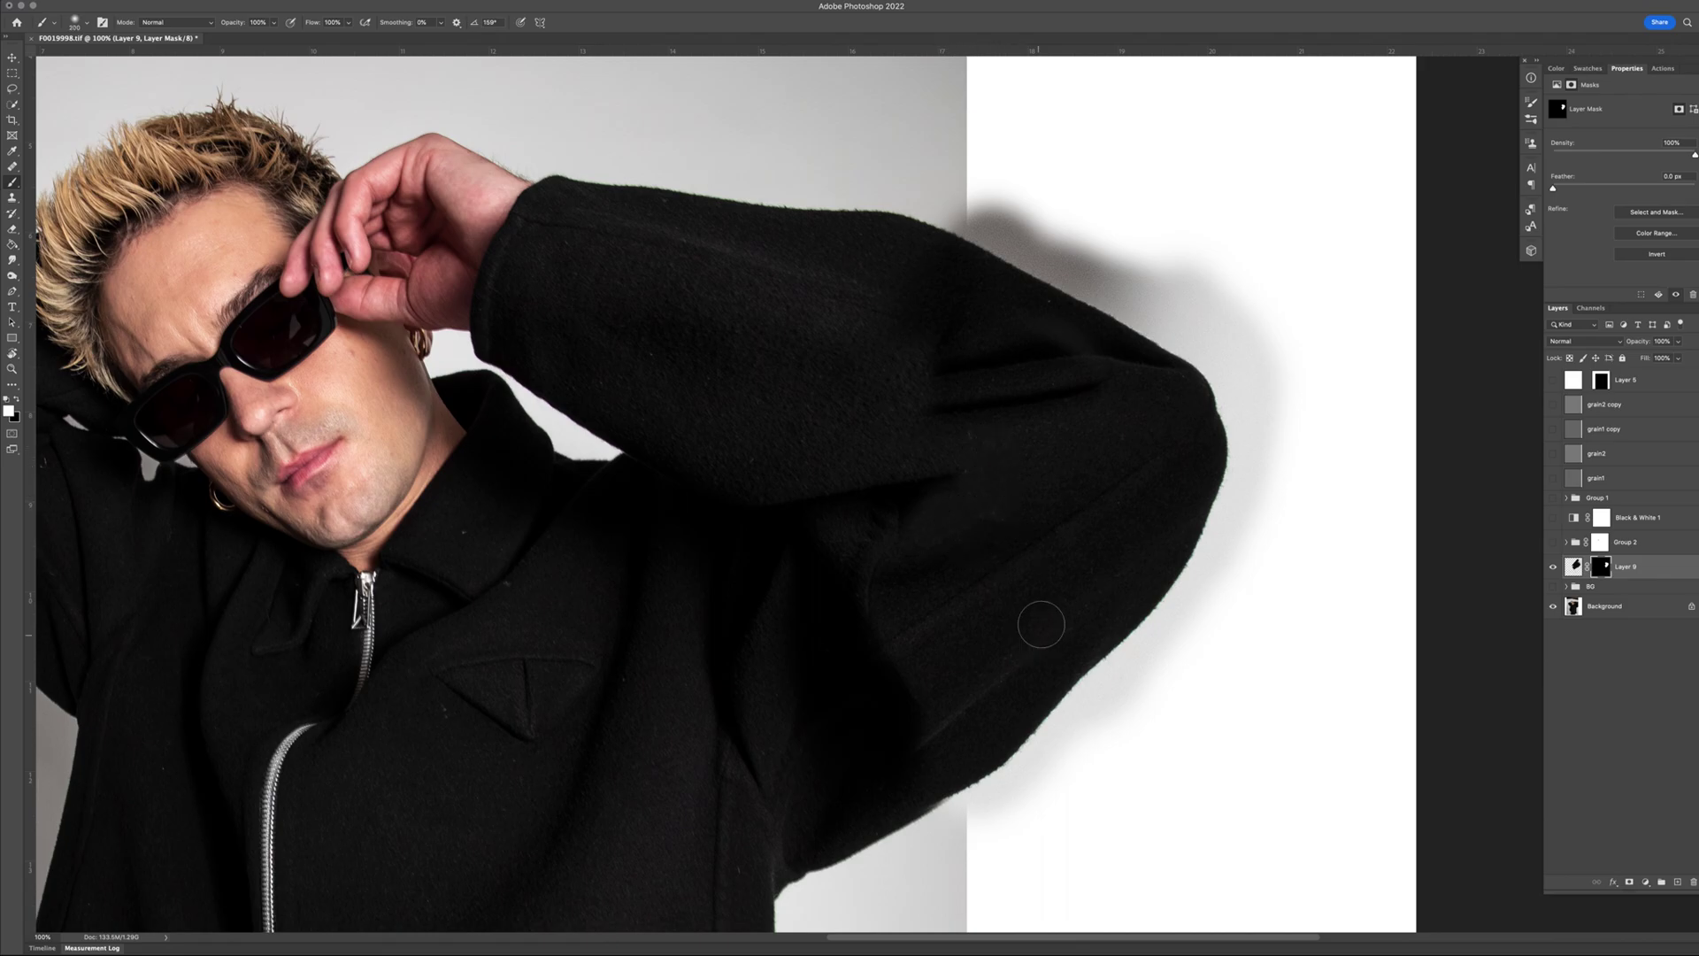
{"action": "key", "text": "bracketright"}
- Check the join against the original, and rework the mask along the sleeve's lower edge with a small brush, alternating black and white
{"action": "left_click", "coordinate": [1553, 568]}
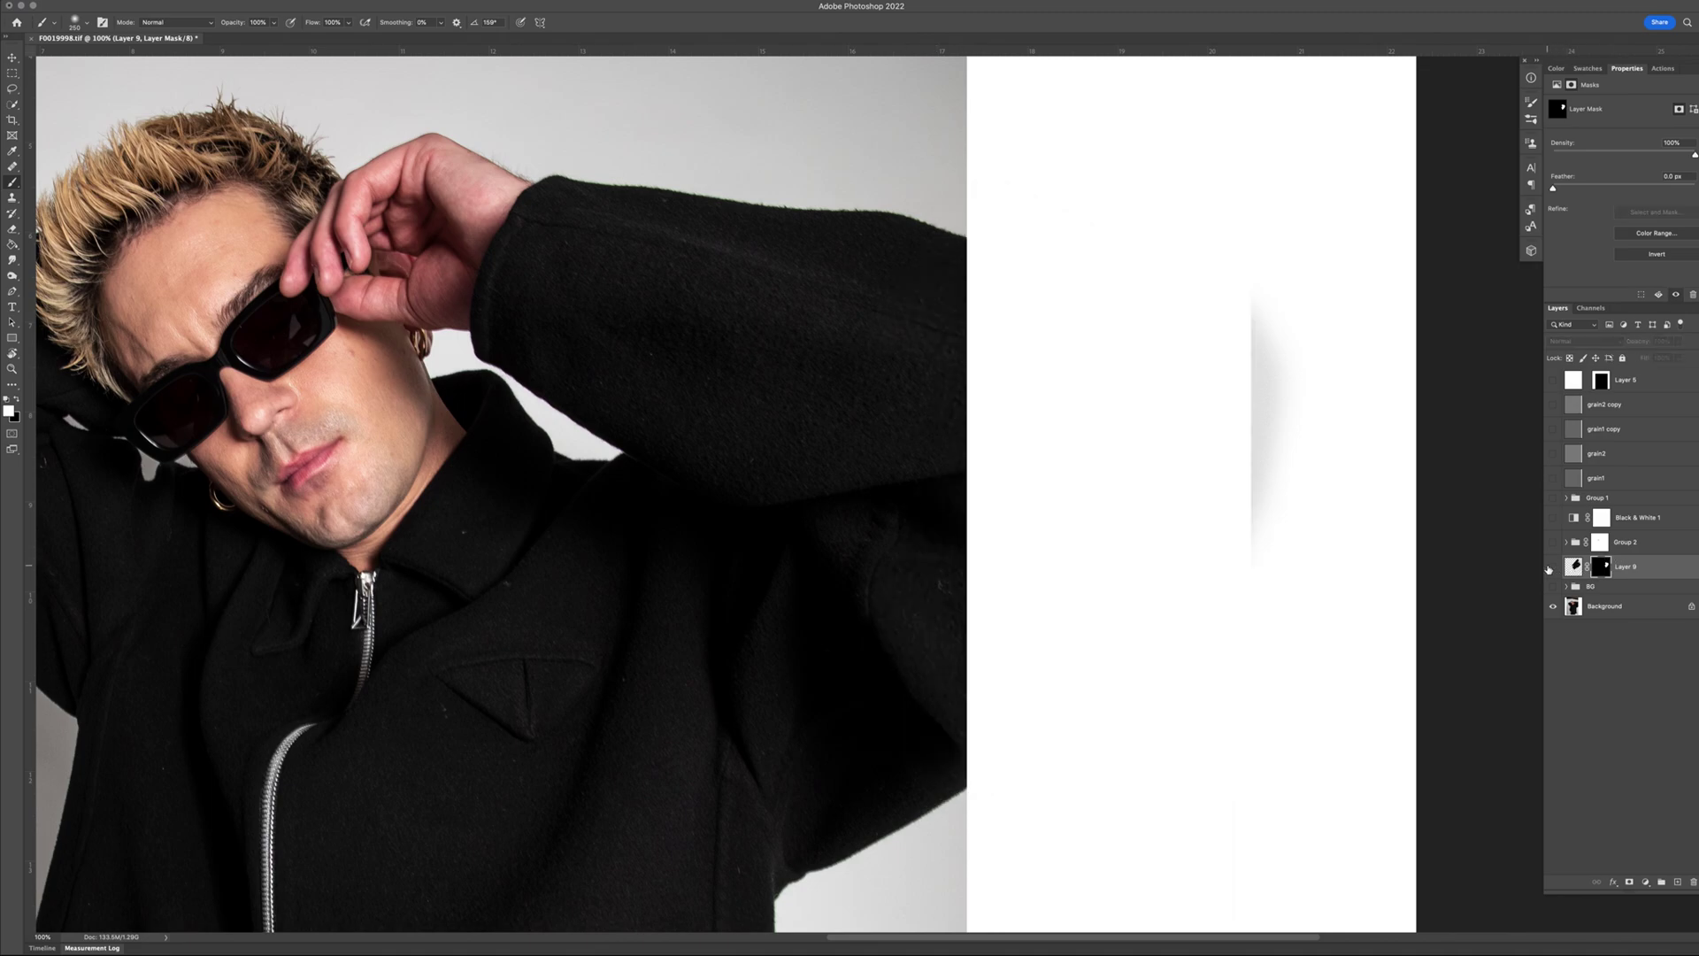
{"action": "left_click", "coordinate": [1552, 567]}
{"action": "left_click", "coordinate": [1550, 568]}
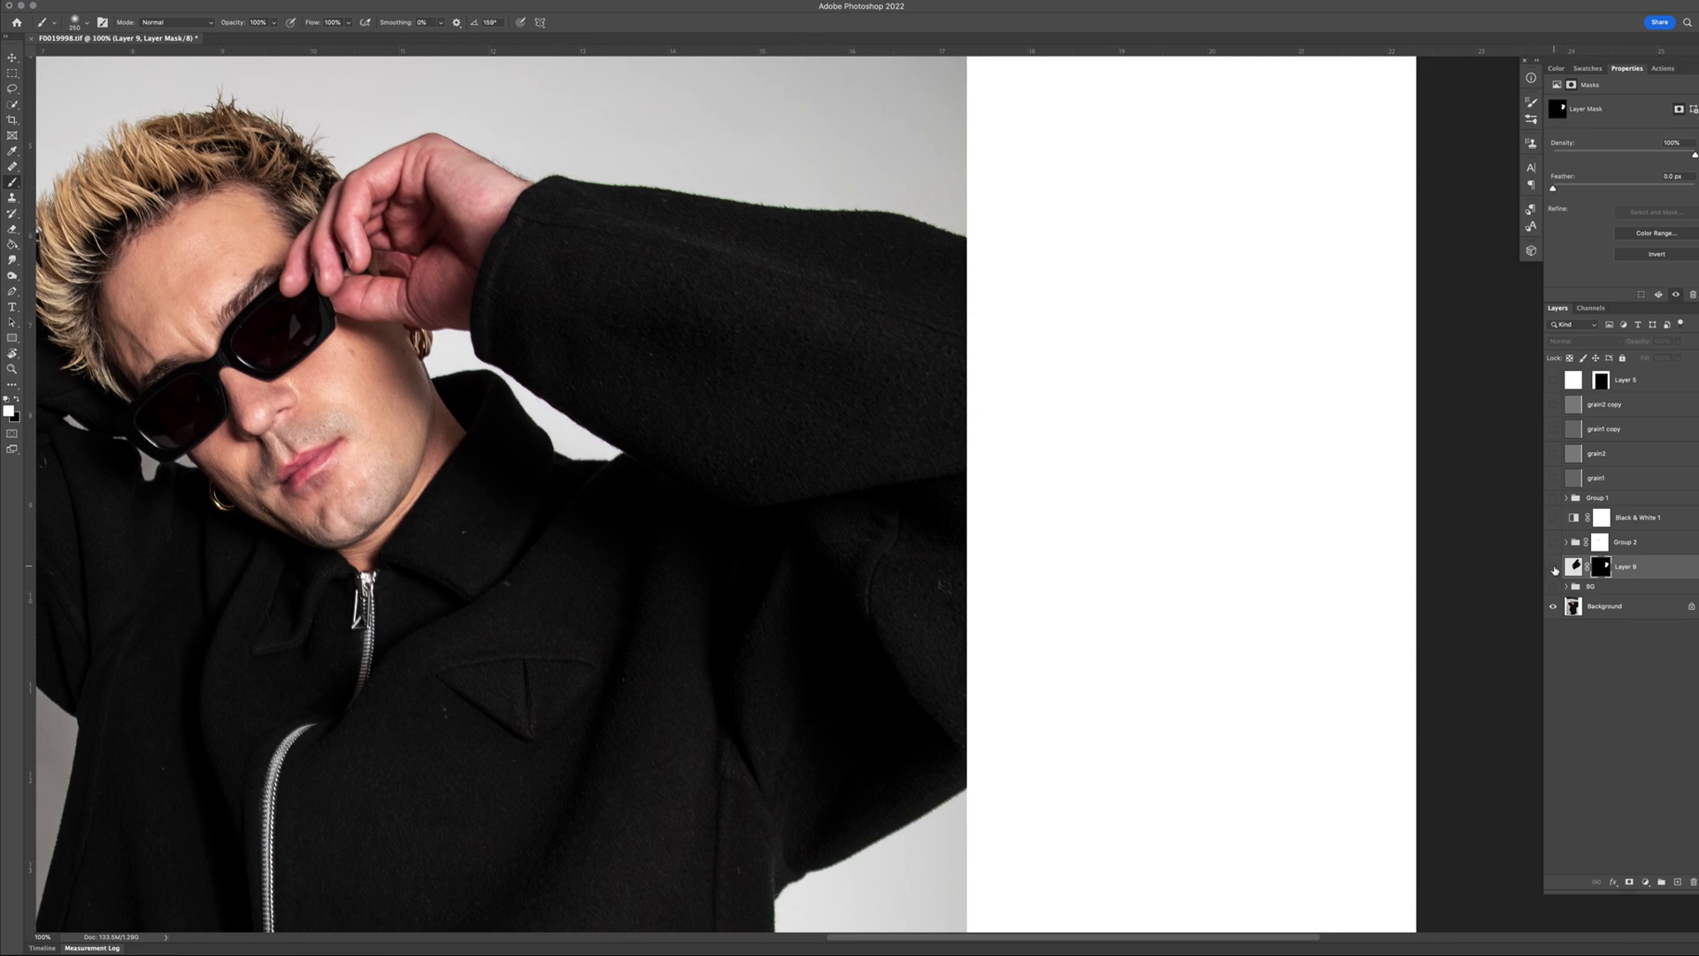
{"action": "left_click", "coordinate": [1553, 569]}
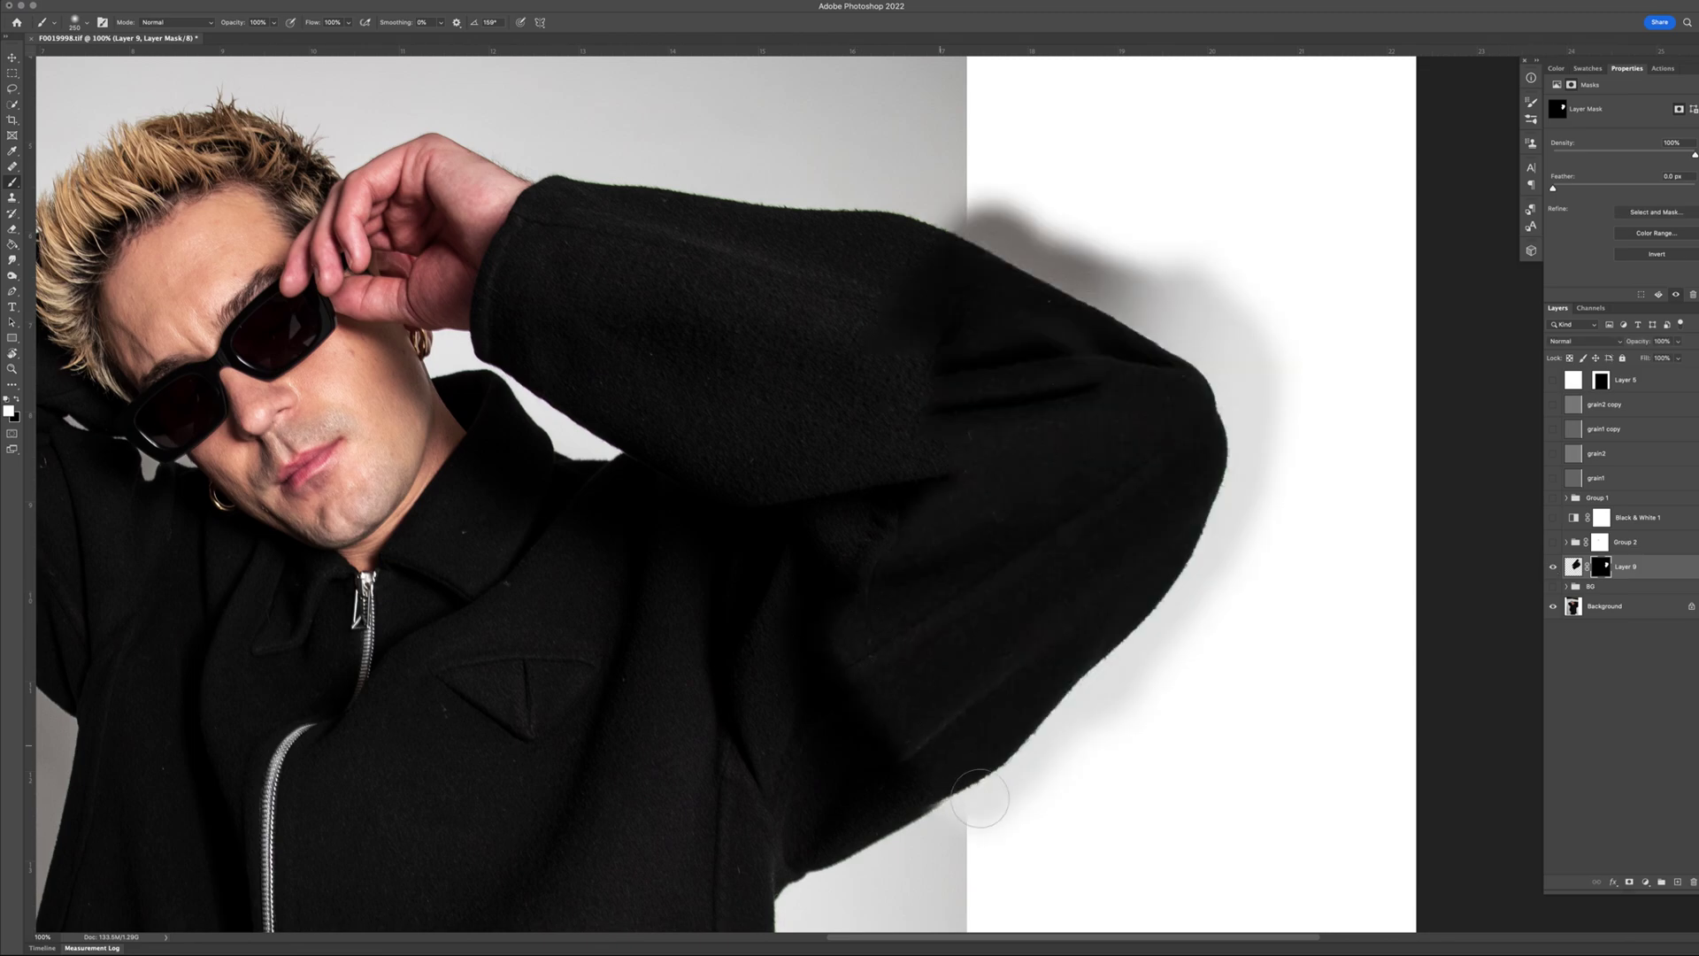
{"action": "key", "text": "x"}
{"action": "mouse_move", "coordinate": [894, 691]}
{"action": "left_mouse_down"}
{"action": "mouse_move", "coordinate": [836, 642]}
{"action": "mouse_move", "coordinate": [958, 761]}
{"action": "mouse_move", "coordinate": [865, 645]}
{"action": "mouse_move", "coordinate": [904, 702]}
{"action": "left_mouse_up"}
{"action": "key", "text": "x"}
{"action": "key", "text": "bracketleft"}
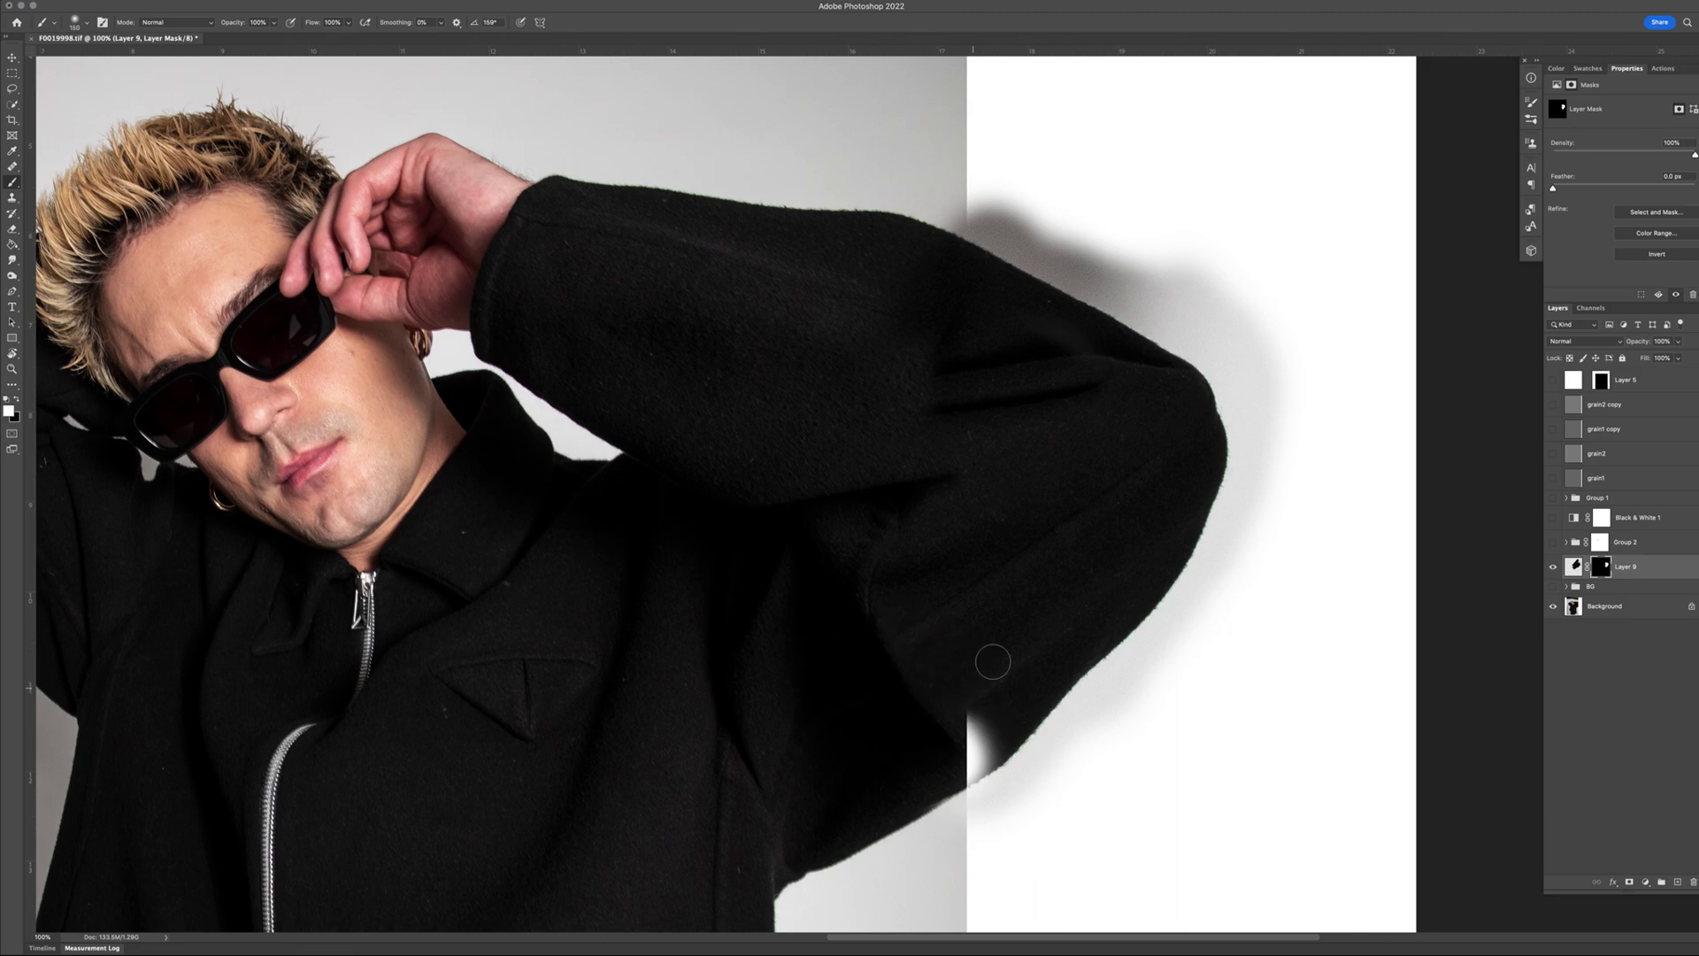
{"action": "mouse_move", "coordinate": [991, 691]}
{"action": "left_mouse_down"}
{"action": "mouse_move", "coordinate": [984, 814]}
{"action": "mouse_move", "coordinate": [984, 765]}
{"action": "mouse_move", "coordinate": [1014, 780]}
{"action": "left_mouse_up"}
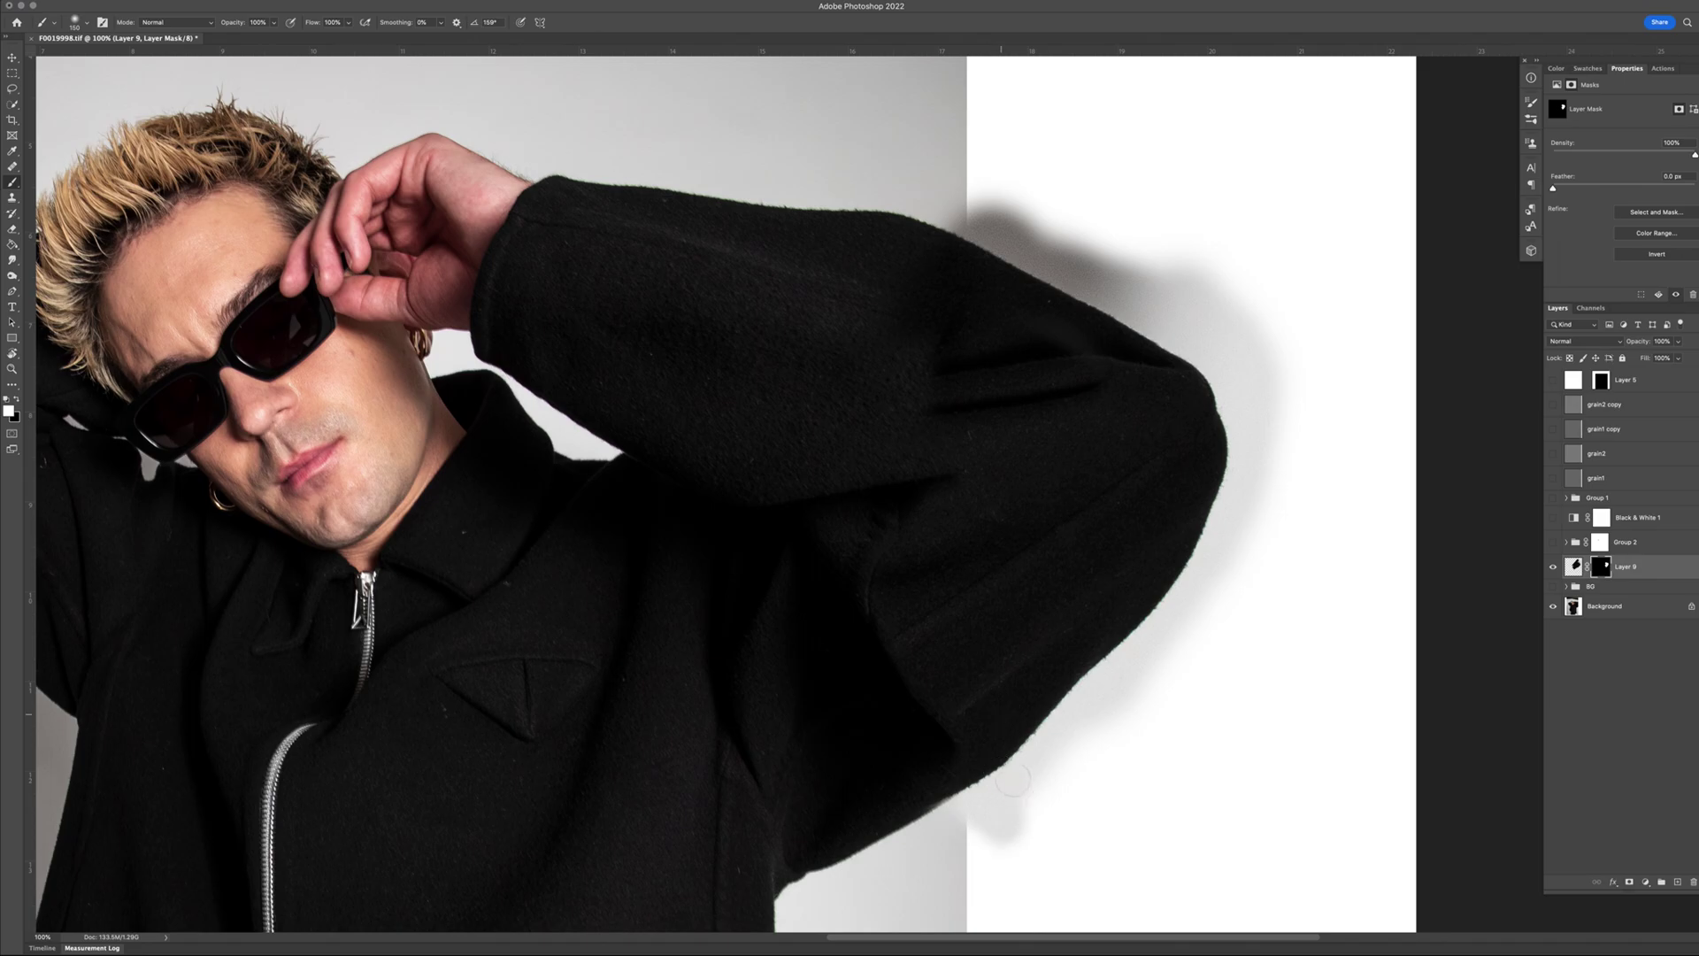
- Inspect the extended sleeve at different magnifications and compare the image with and without the arm layer
{"action": "key", "text": "super+minus"}
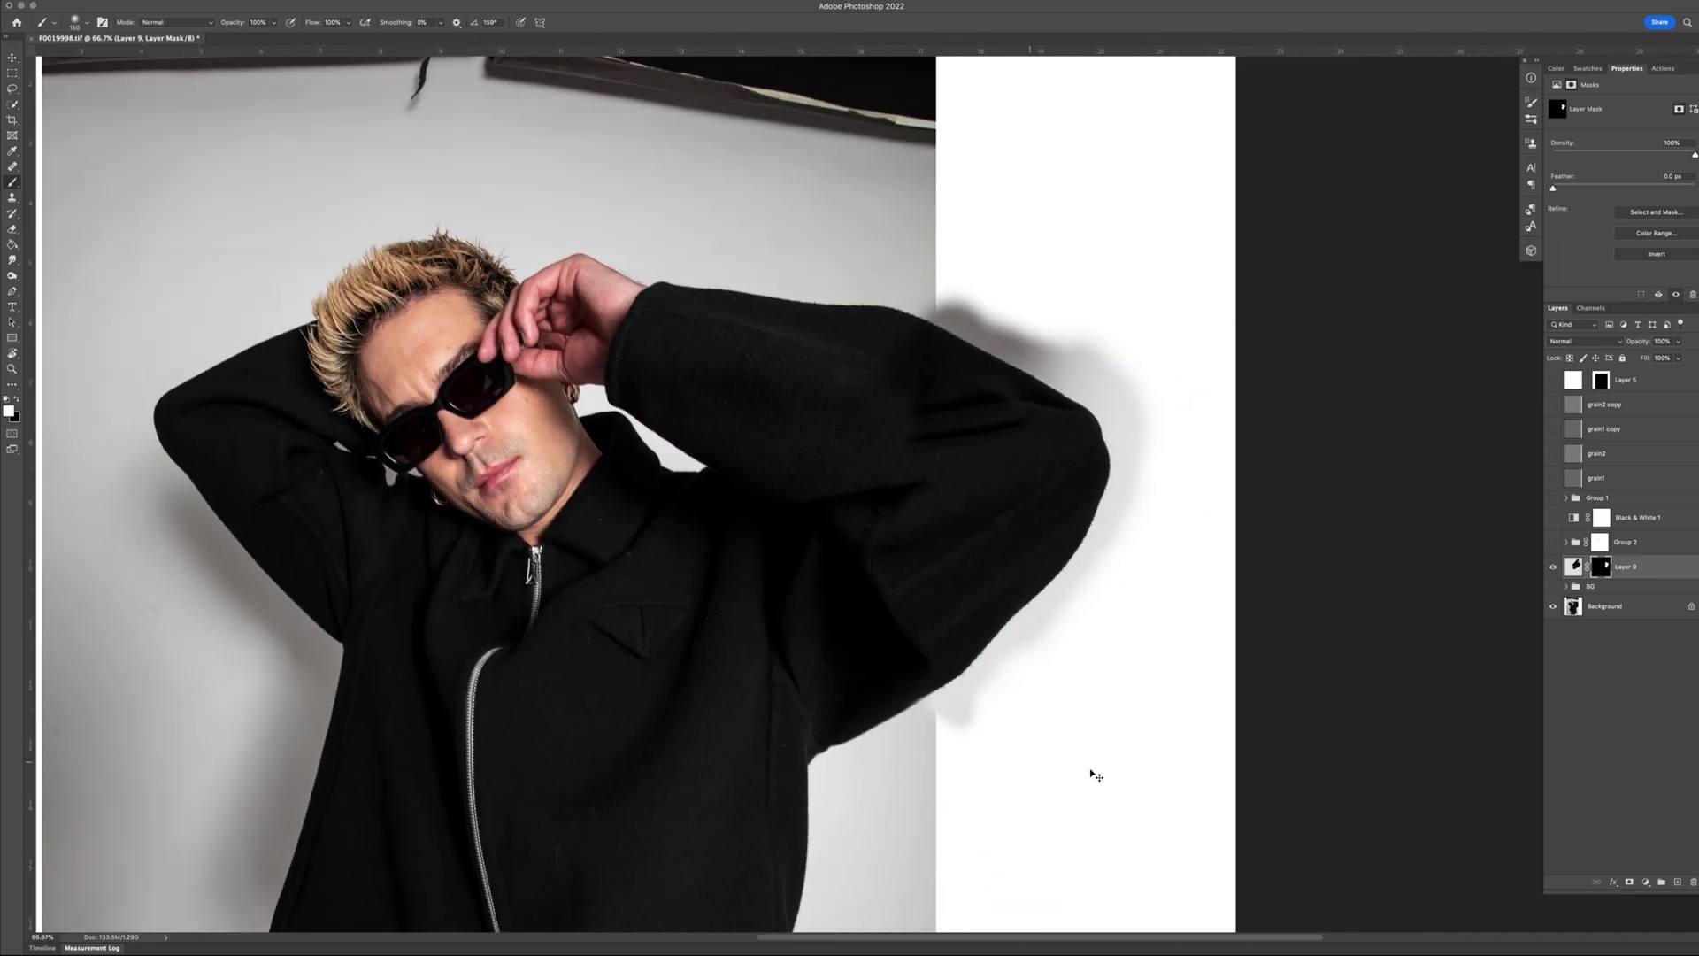
{"action": "key", "text": "super+plus"}
{"action": "key", "text": "super+plus"}
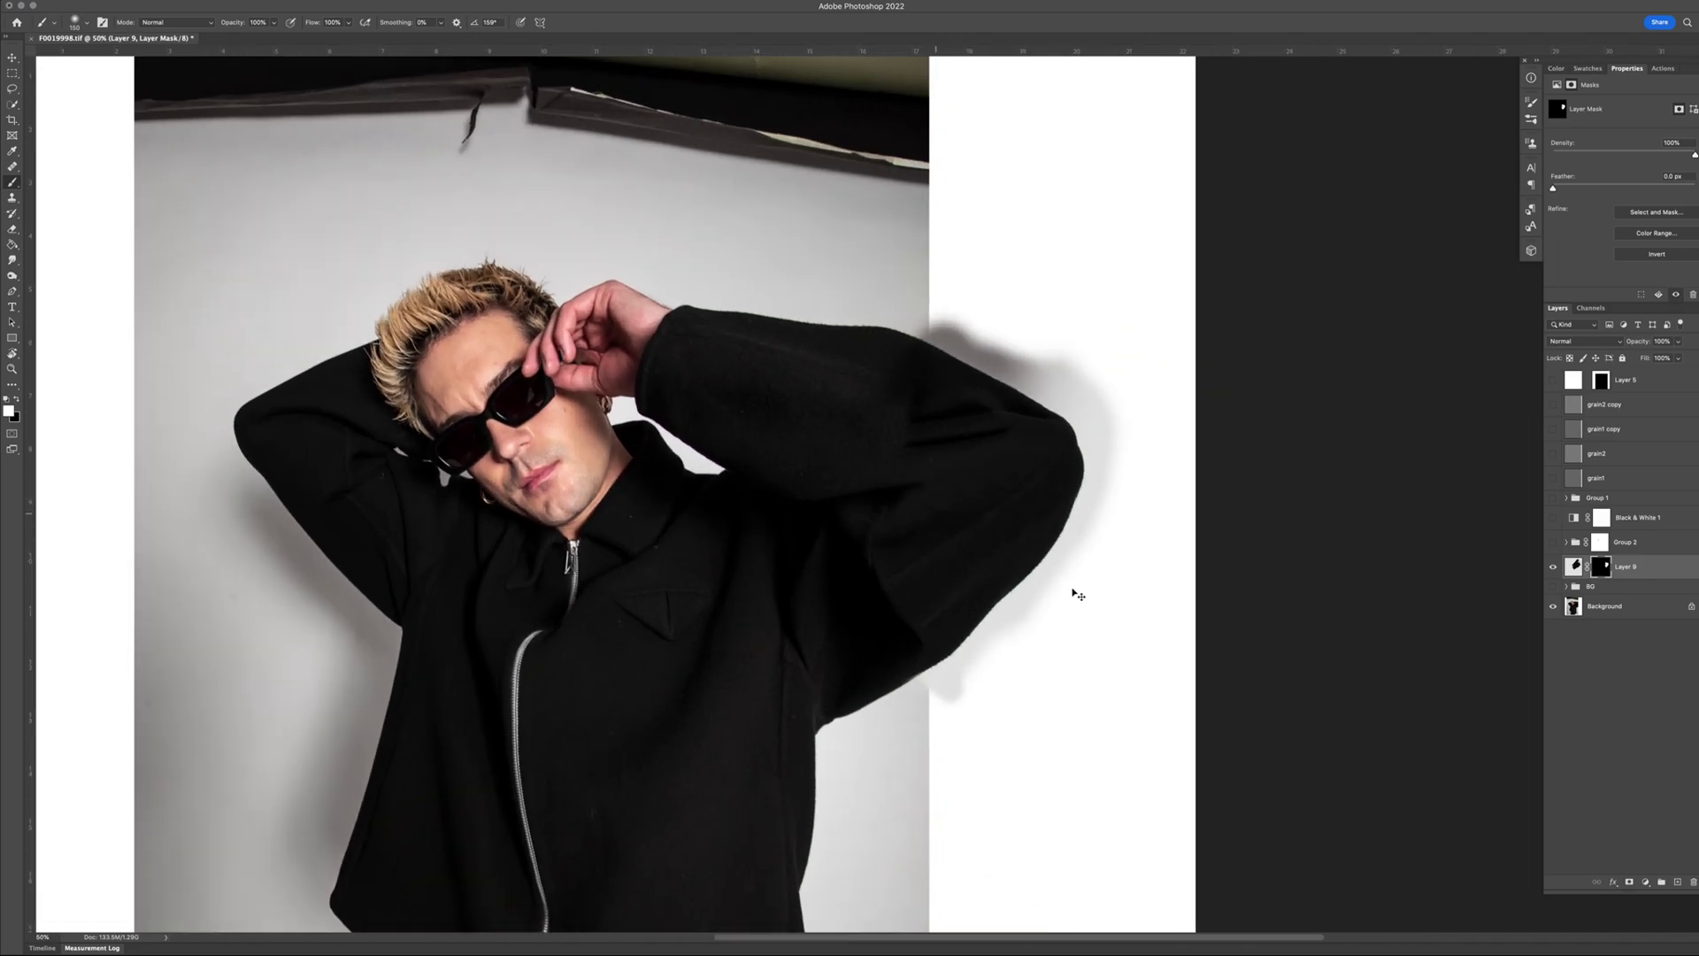
{"action": "left_click_drag", "start_coordinate": [1006, 448], "coordinate": [994, 487]}
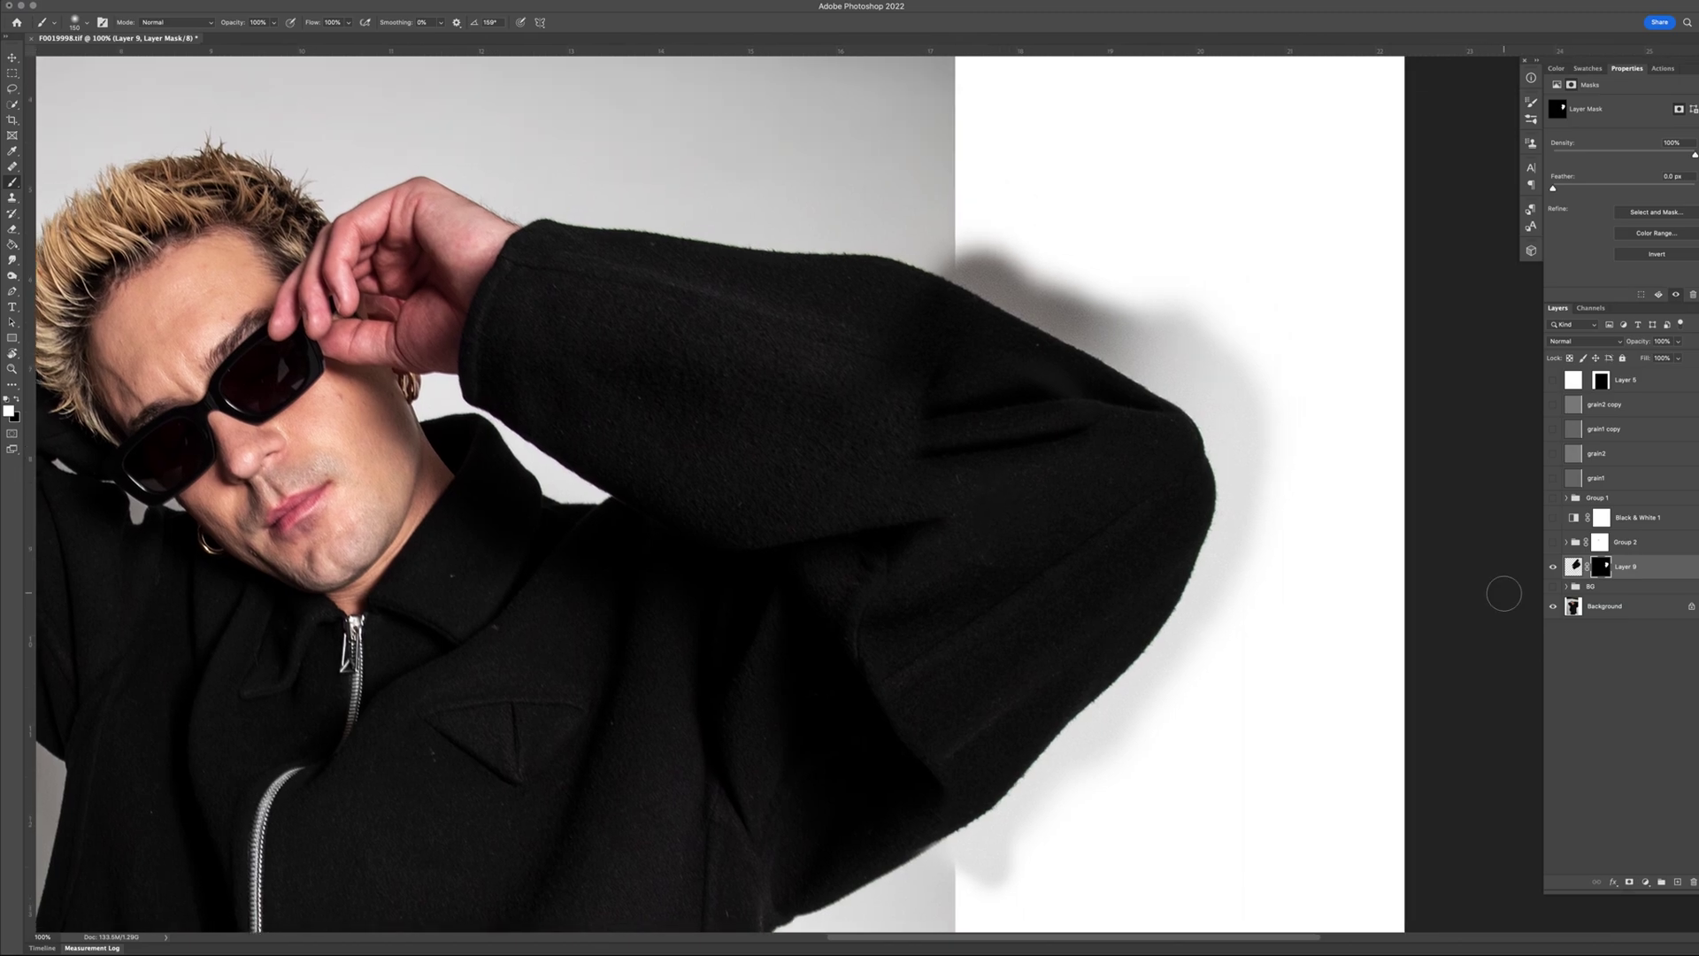
{"action": "left_click", "coordinate": [1554, 567]}
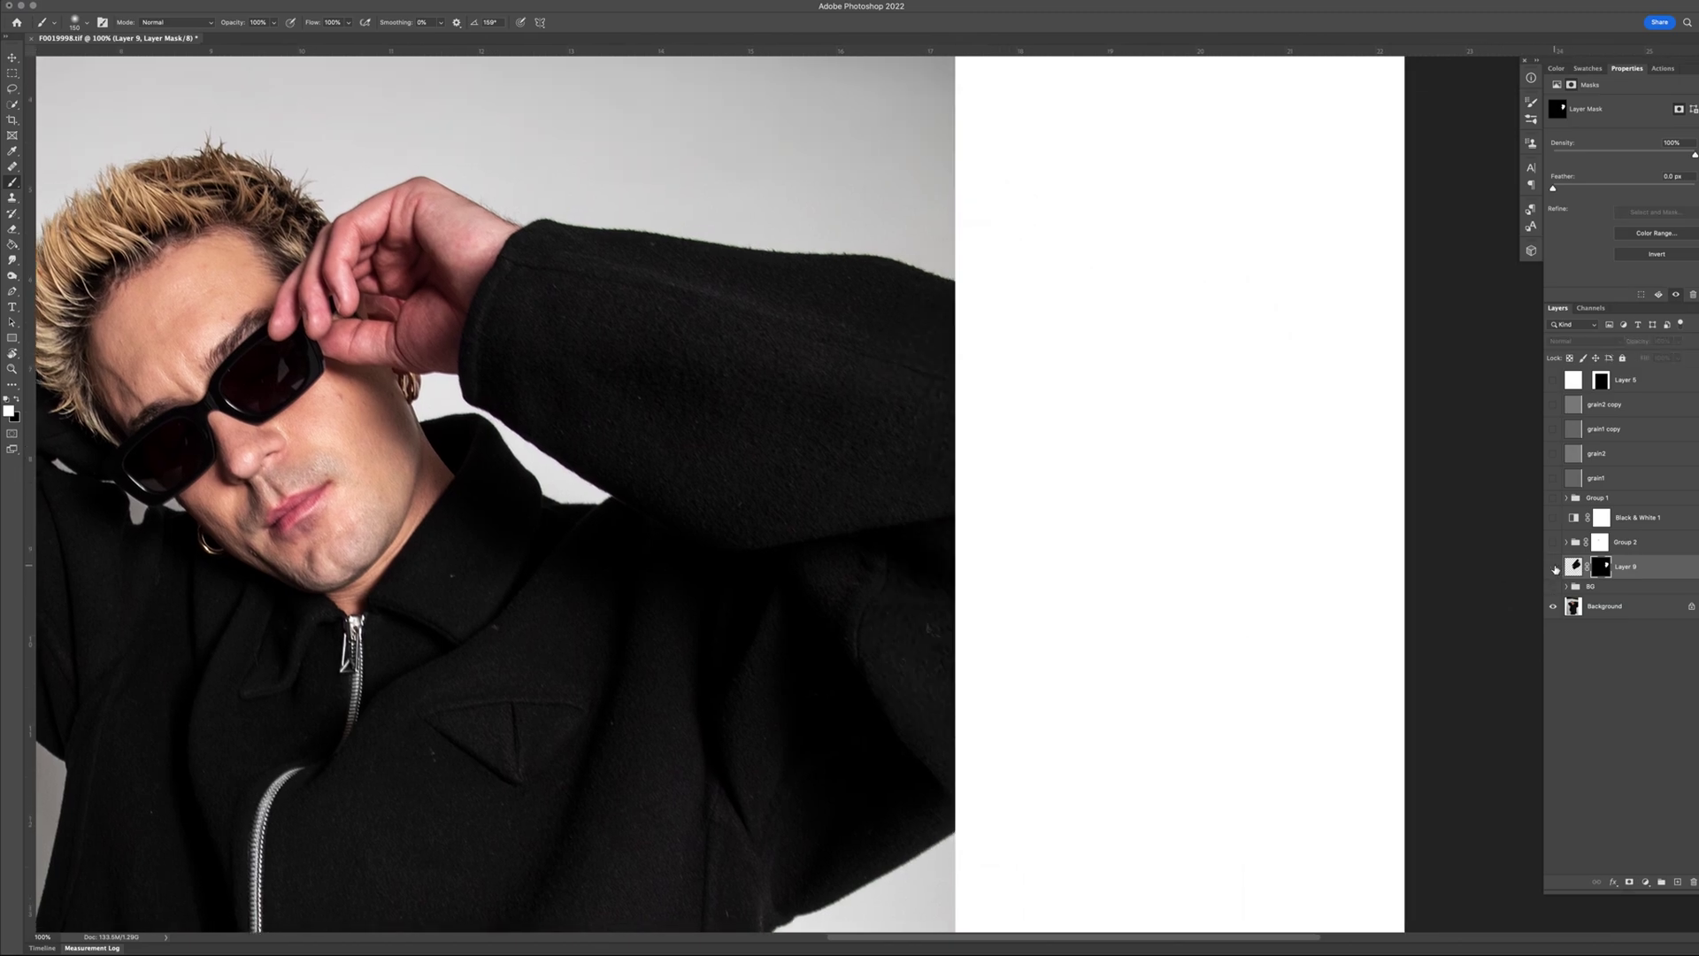
{"action": "left_click", "coordinate": [1554, 567]}
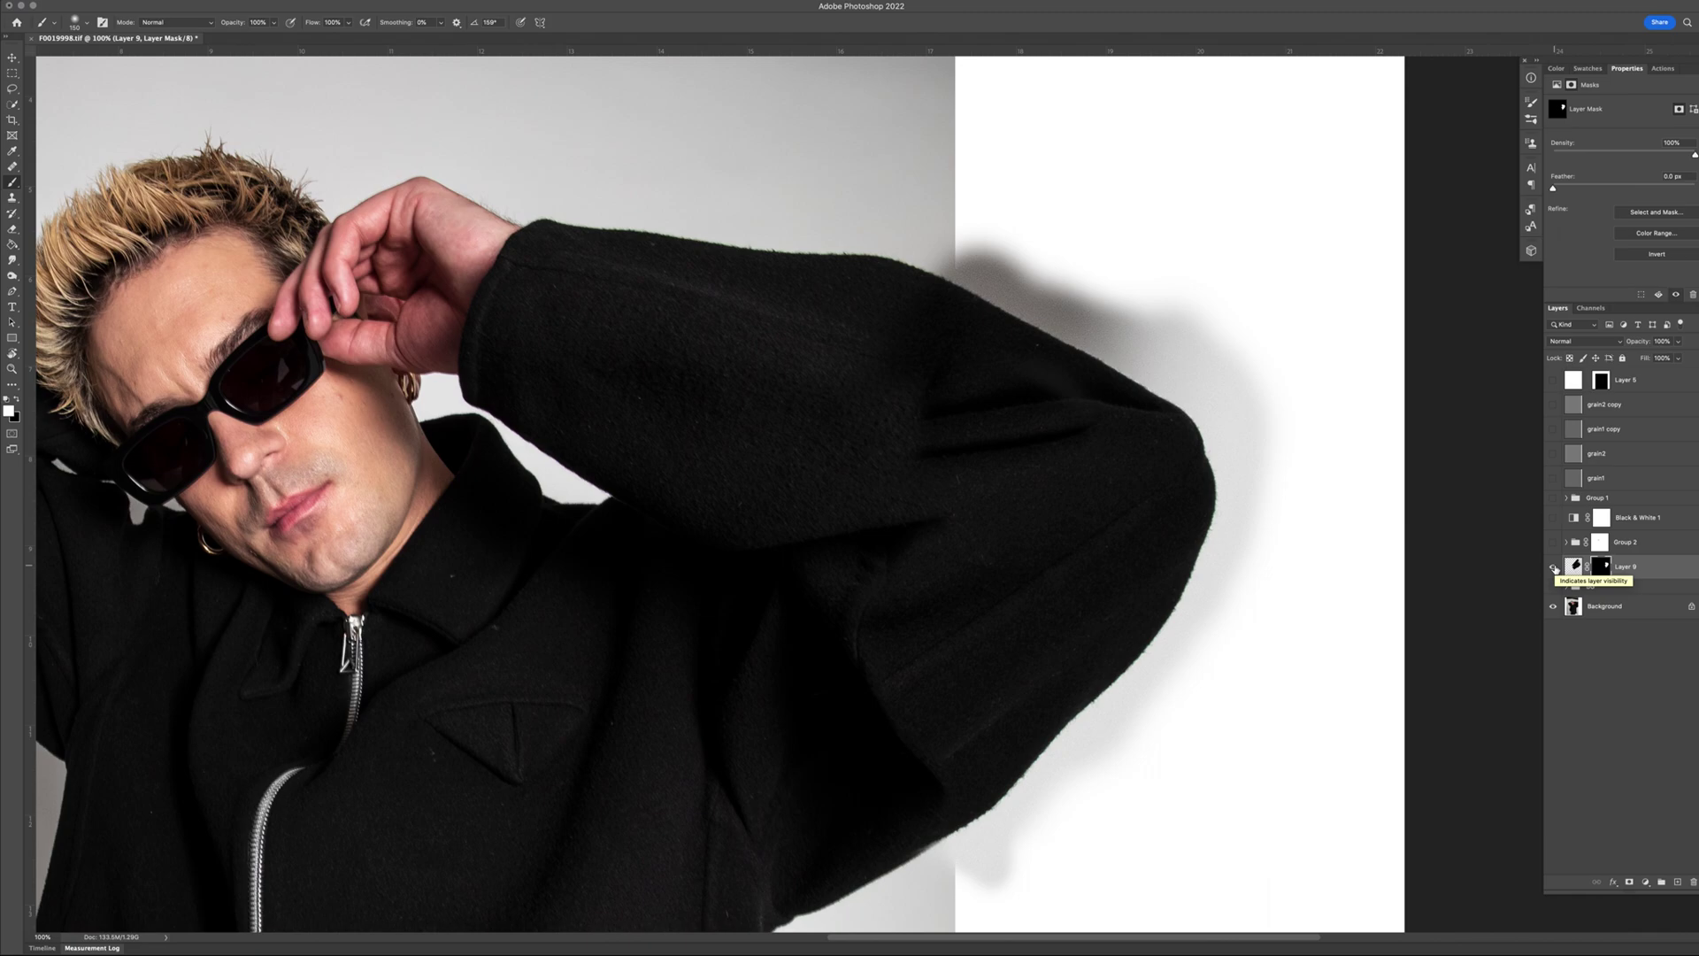
{"action": "left_click", "coordinate": [1554, 568]}
{"action": "left_click", "coordinate": [1554, 568]}
- Blend the upper sleeve edge with a larger mask brush, and paint the stray pasted backdrop above it back out in black
{"action": "key", "text": "bracketright"}
{"action": "key", "text": "bracketright"}
{"action": "key", "text": "bracketright"}
{"action": "key", "text": "bracketright"}
{"action": "key", "text": "bracketright"}
{"action": "key", "text": "bracketright"}
{"action": "key", "text": "bracketright"}
{"action": "mouse_move", "coordinate": [894, 310]}
{"action": "left_mouse_down"}
{"action": "mouse_move", "coordinate": [880, 321]}
{"action": "mouse_move", "coordinate": [897, 302]}
{"action": "left_mouse_up"}
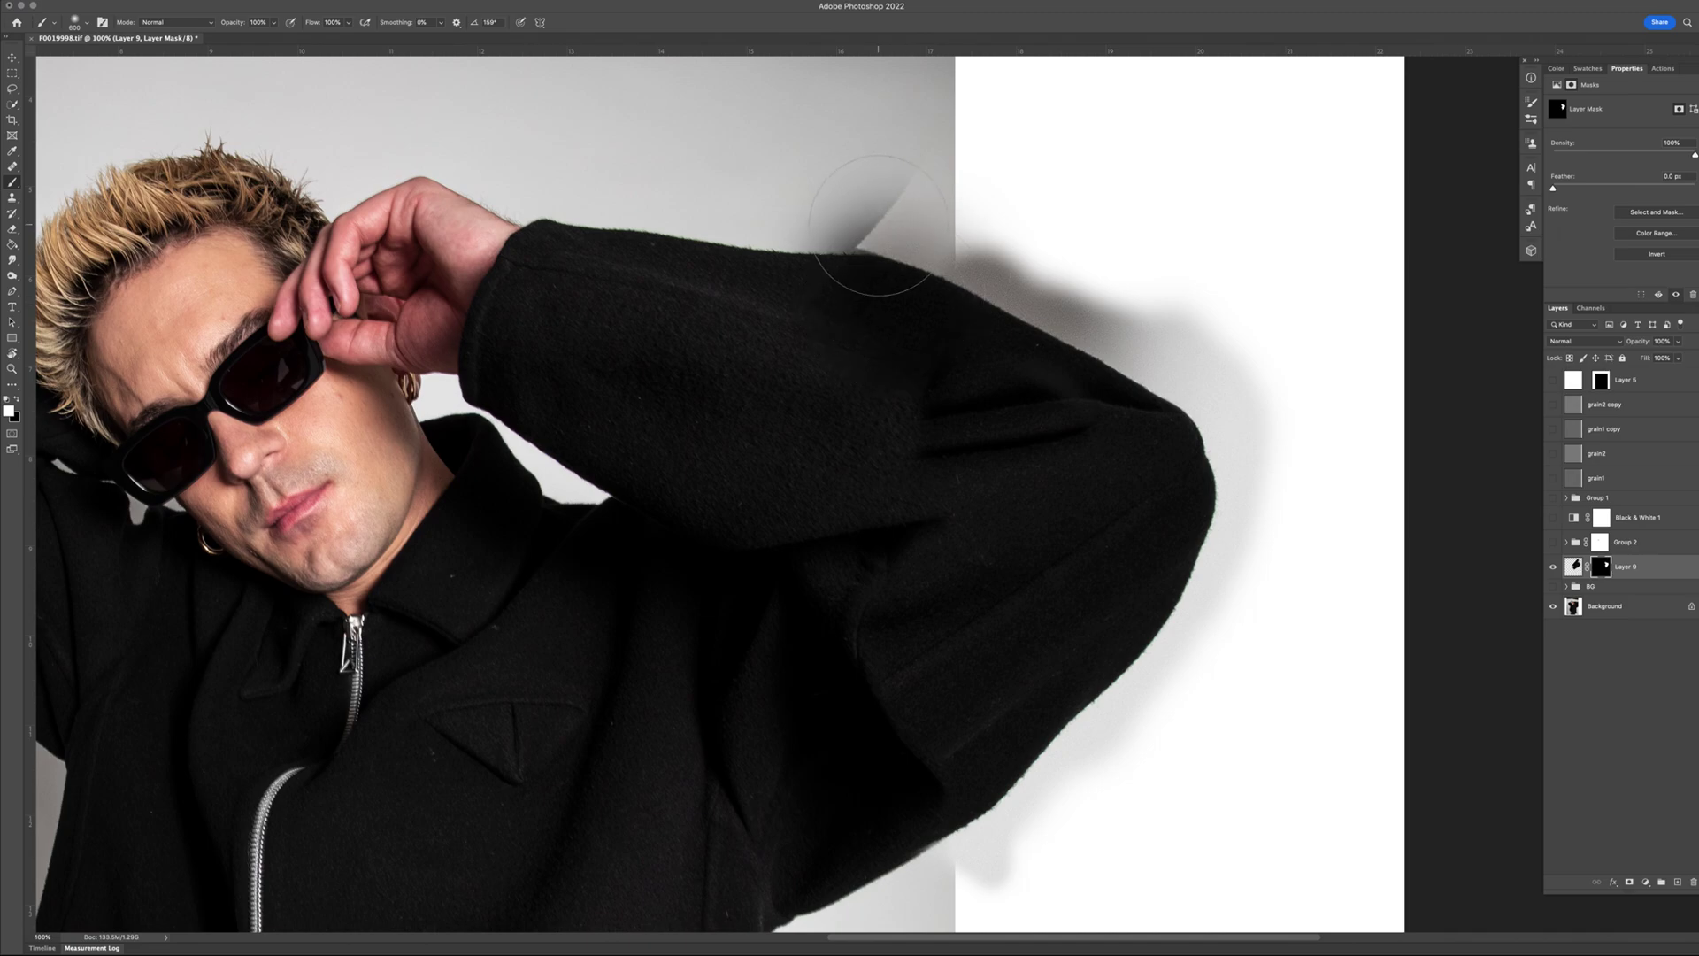
{"action": "key", "text": "x"}
{"action": "key", "text": "bracketleft"}
{"action": "mouse_move", "coordinate": [951, 153]}
{"action": "left_mouse_down"}
{"action": "mouse_move", "coordinate": [978, 190]}
{"action": "mouse_move", "coordinate": [857, 199]}
{"action": "left_mouse_up"}
{"action": "key", "text": "bracketright"}
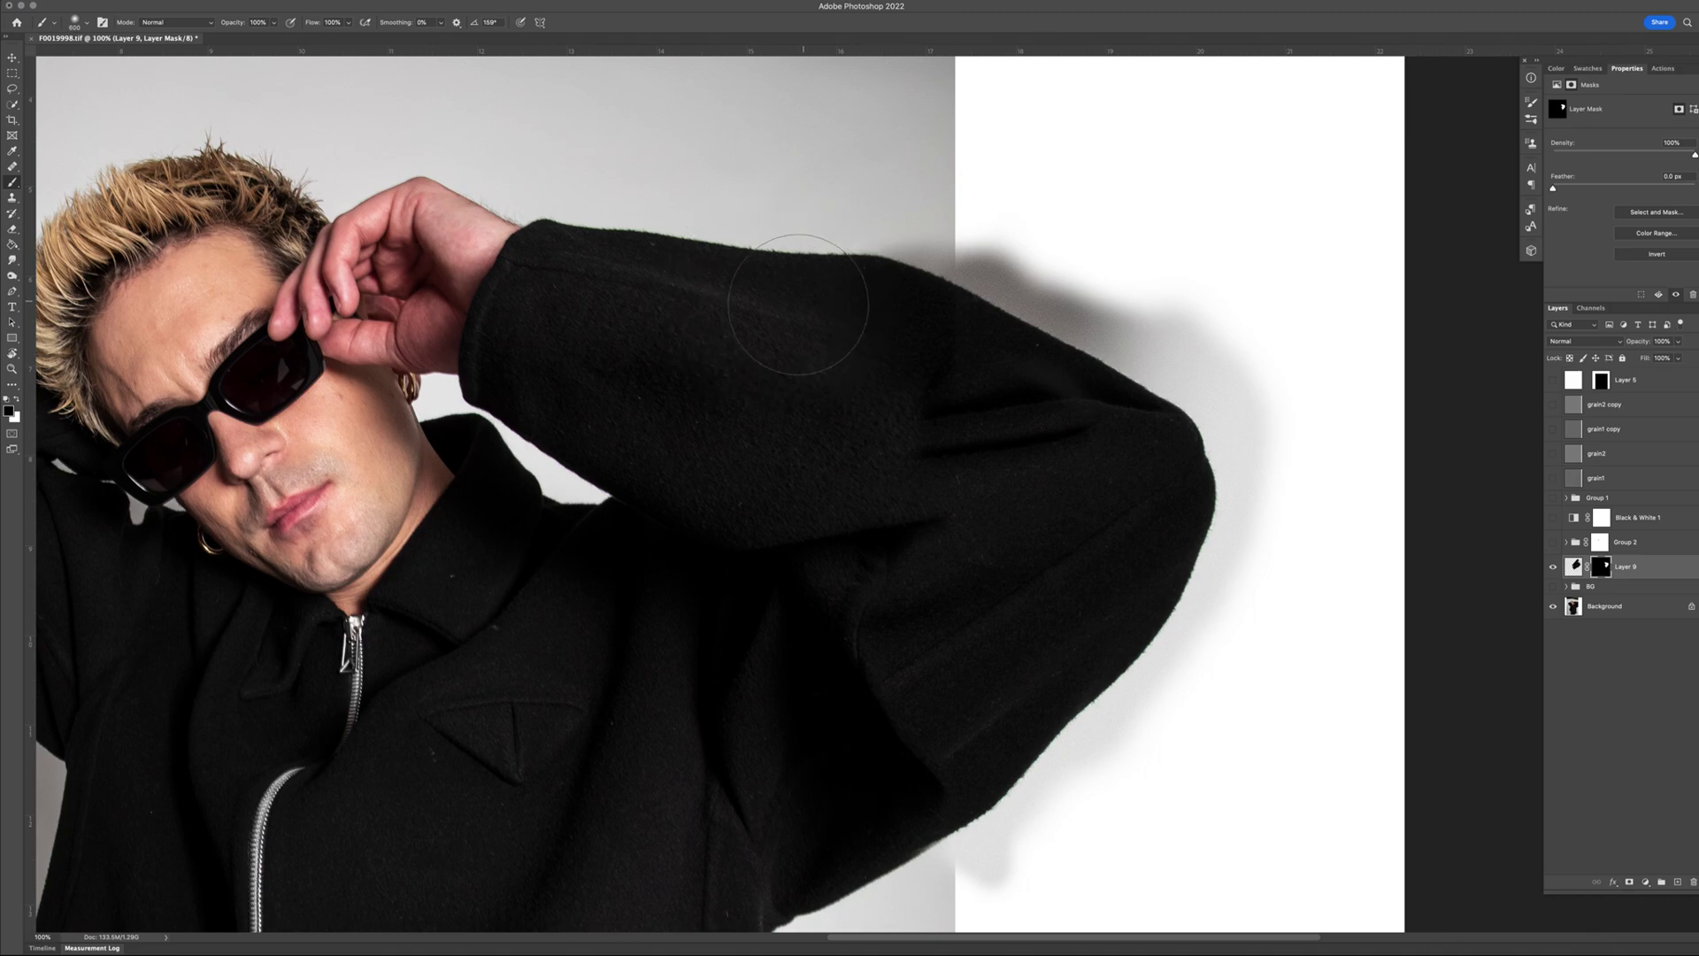
{"action": "key", "text": "x"}
- Add a Curves adjustment clipped to the arm layer and lift its shadows to an output of about 67
{"action": "left_click", "coordinate": [1645, 883]}
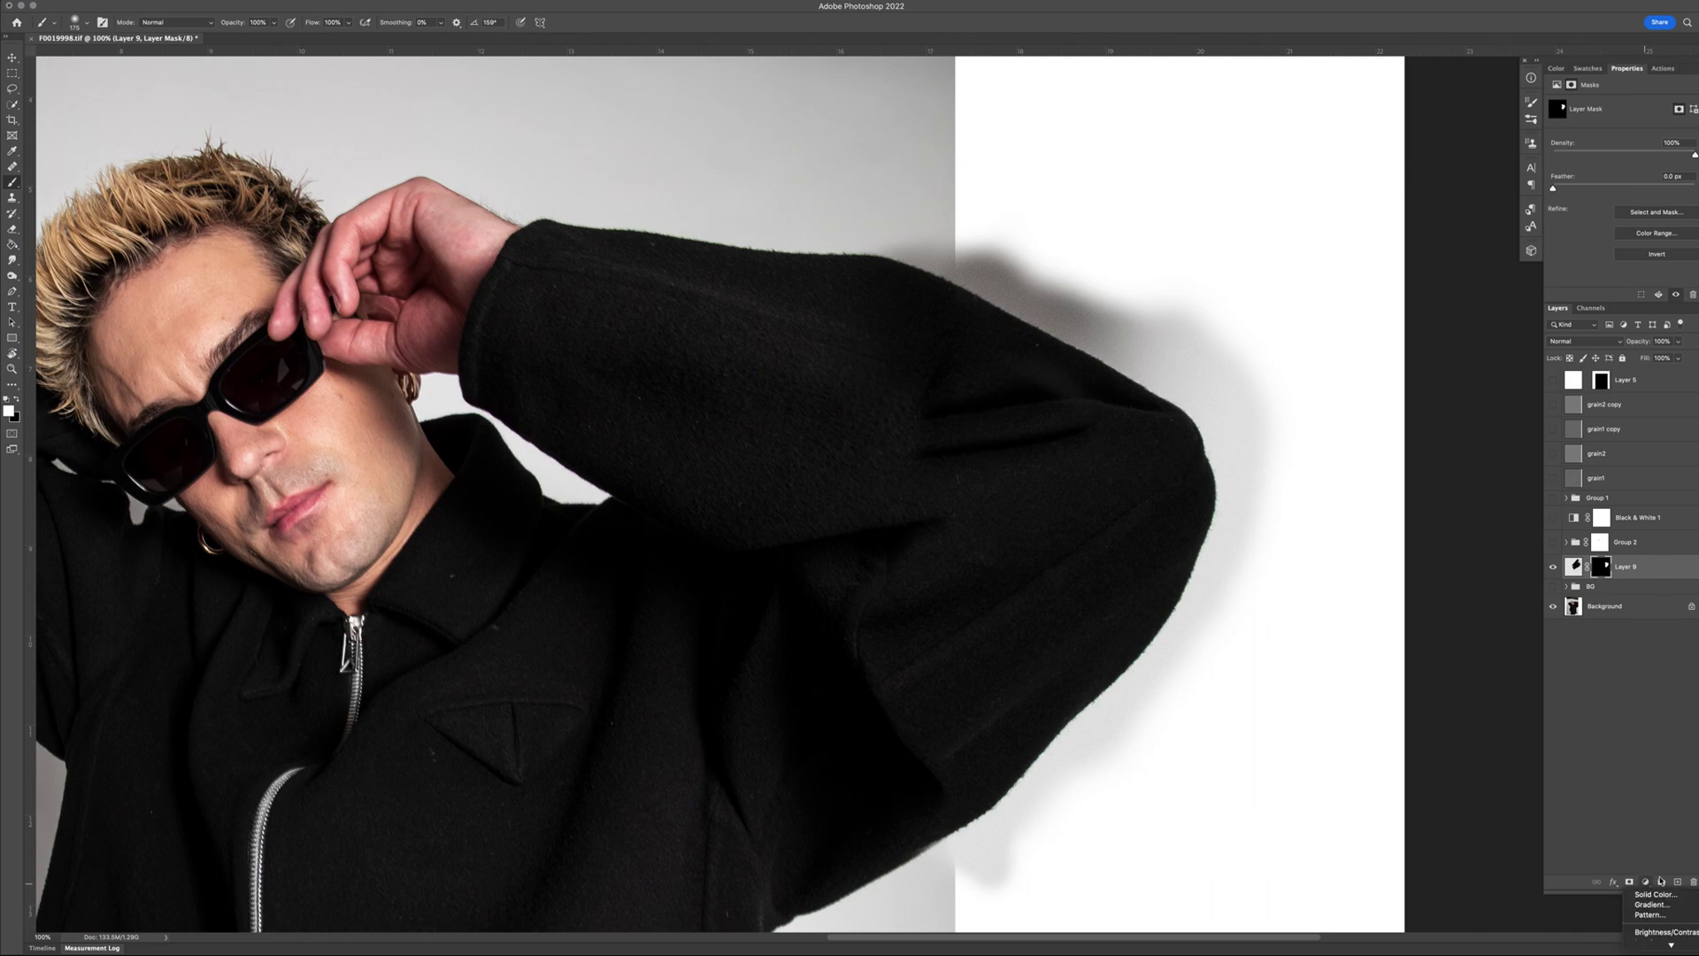
{"action": "left_click", "coordinate": [1647, 883]}
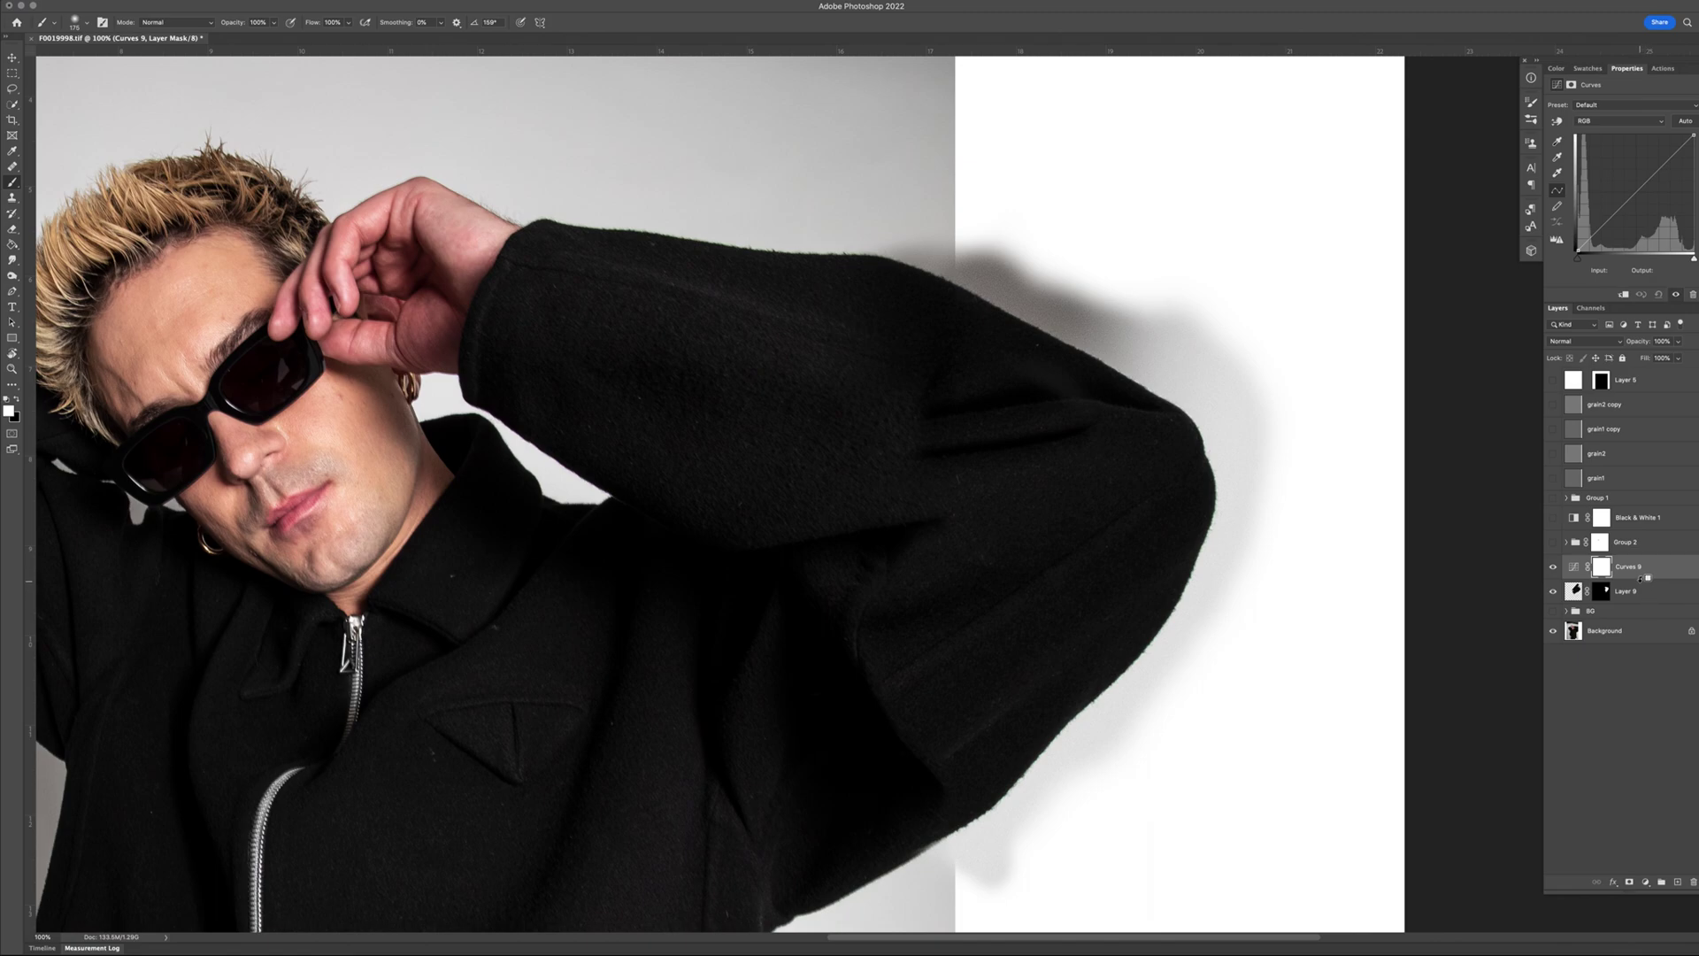
{"action": "left_click", "coordinate": [1642, 578], "text": "alt"}
{"action": "left_click_drag", "start_coordinate": [1602, 223], "coordinate": [1591, 220]}
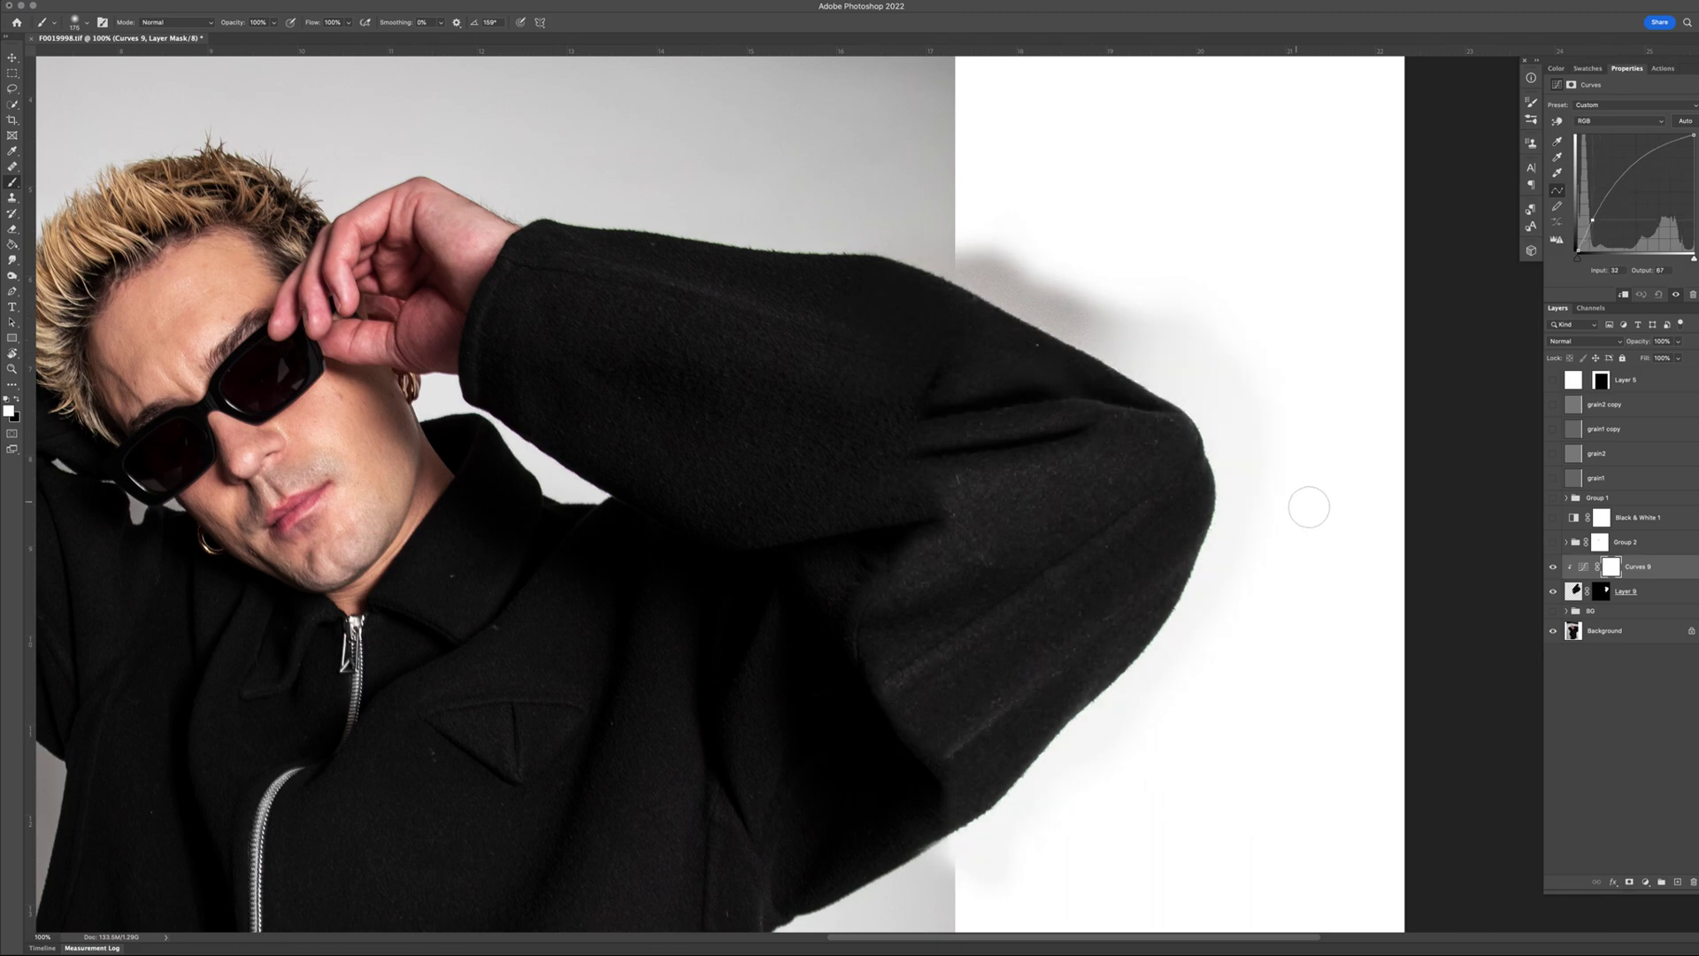
- Invert the clipped Curves mask to black and paint white at low opacity to brighten only the dark part of the sleeve join
{"action": "key", "text": "x"}
{"action": "key", "text": "super+i"}
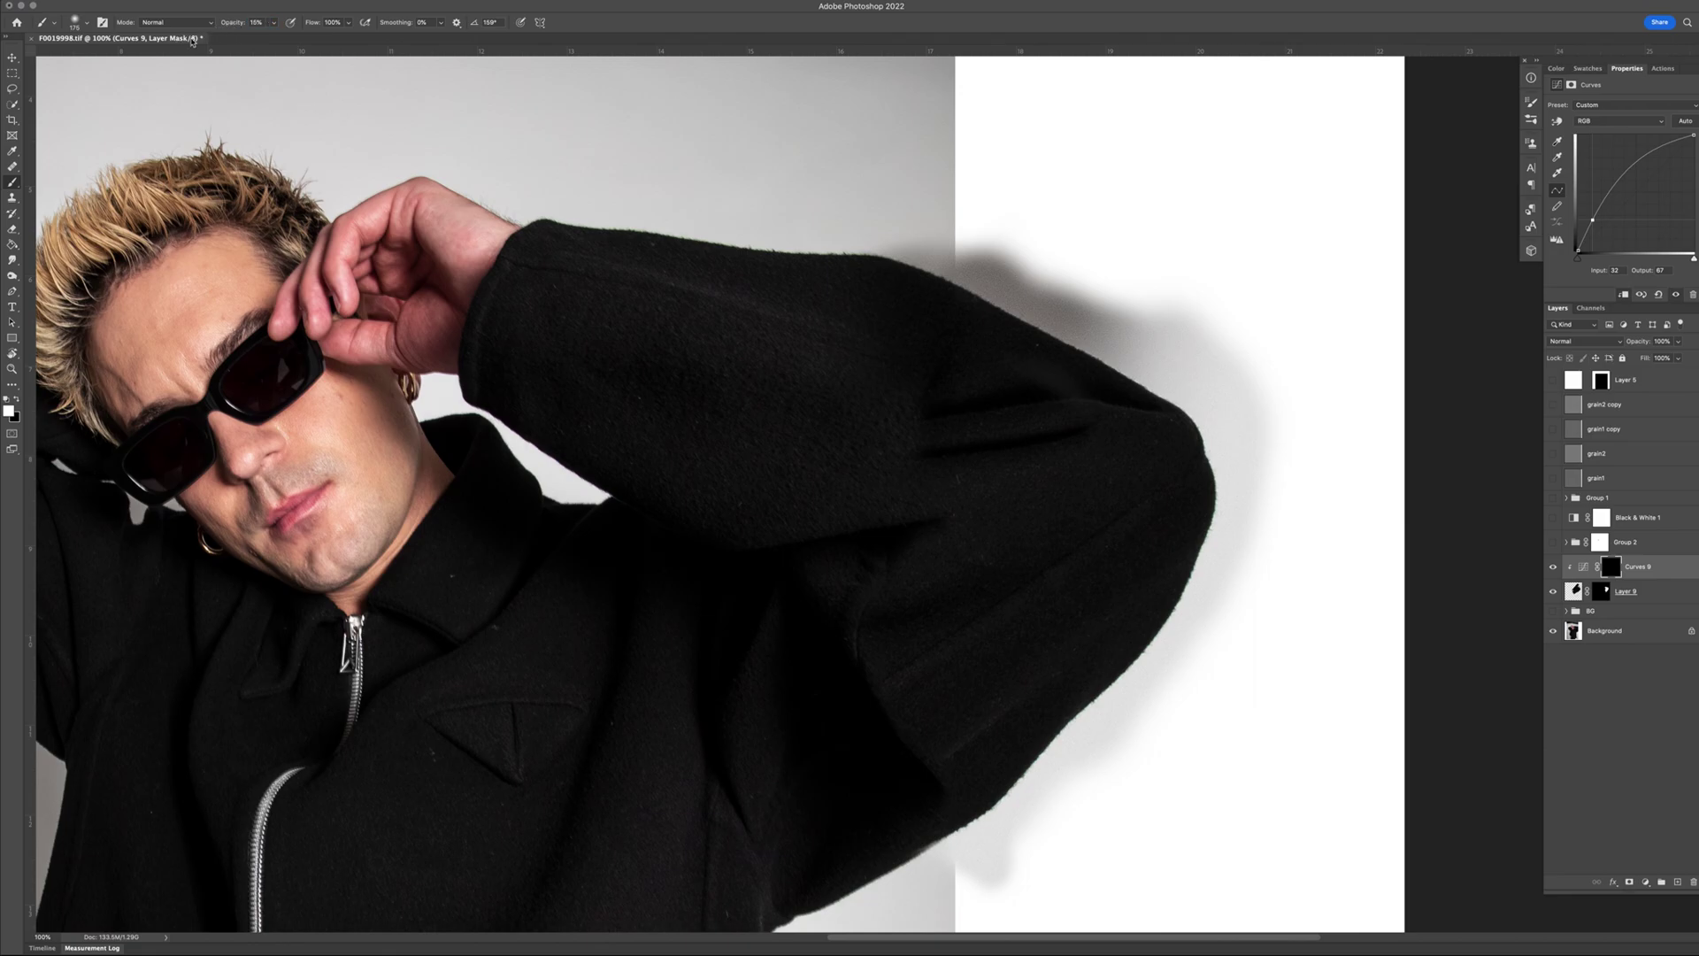
{"action": "key", "text": "super+minus"}
{"action": "key", "text": "super+plus"}
{"action": "key", "text": "]"}
{"action": "key", "text": "bracketleft"}
{"action": "key", "text": "bracketleft"}
{"action": "key", "text": "bracketleft"}
- Add another Curves adjustment layer above the clipped one and darken the image by lowering input 221 to about output 184
{"action": "left_click", "coordinate": [1644, 883]}
{"action": "scroll", "coordinate": [1680, 895], "scroll_direction": "down", "scroll_amount": 3}
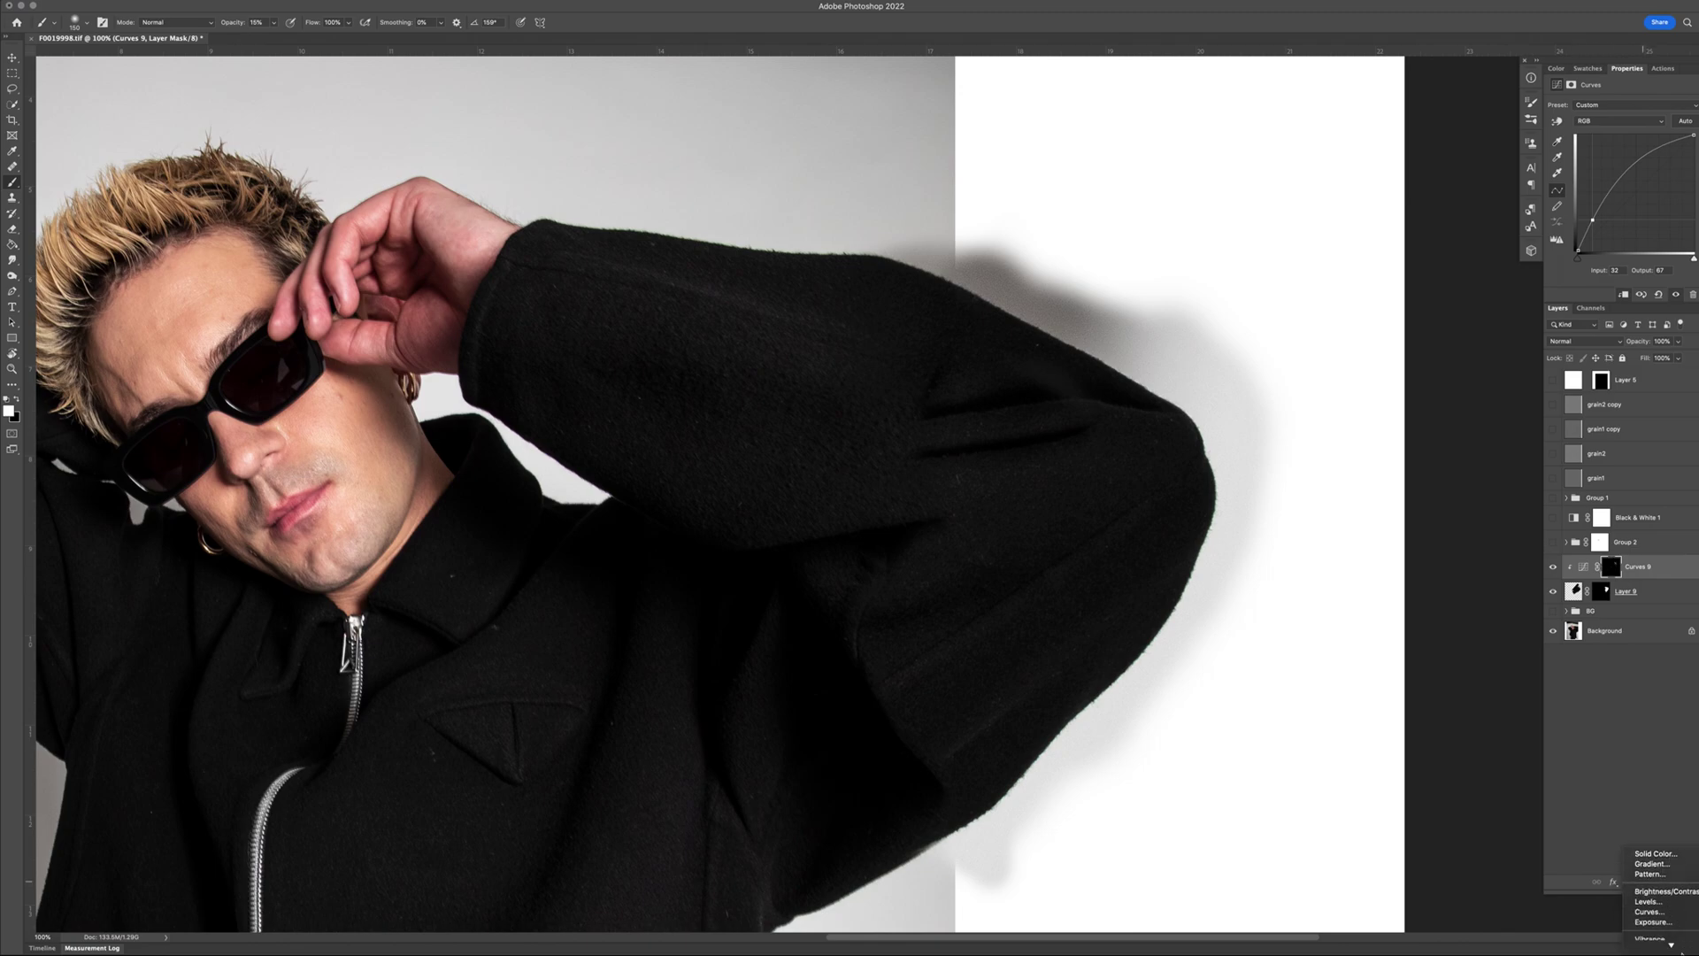
{"action": "left_click", "coordinate": [1680, 902]}
{"action": "left_click_drag", "start_coordinate": [1671, 157], "coordinate": [1679, 166]}
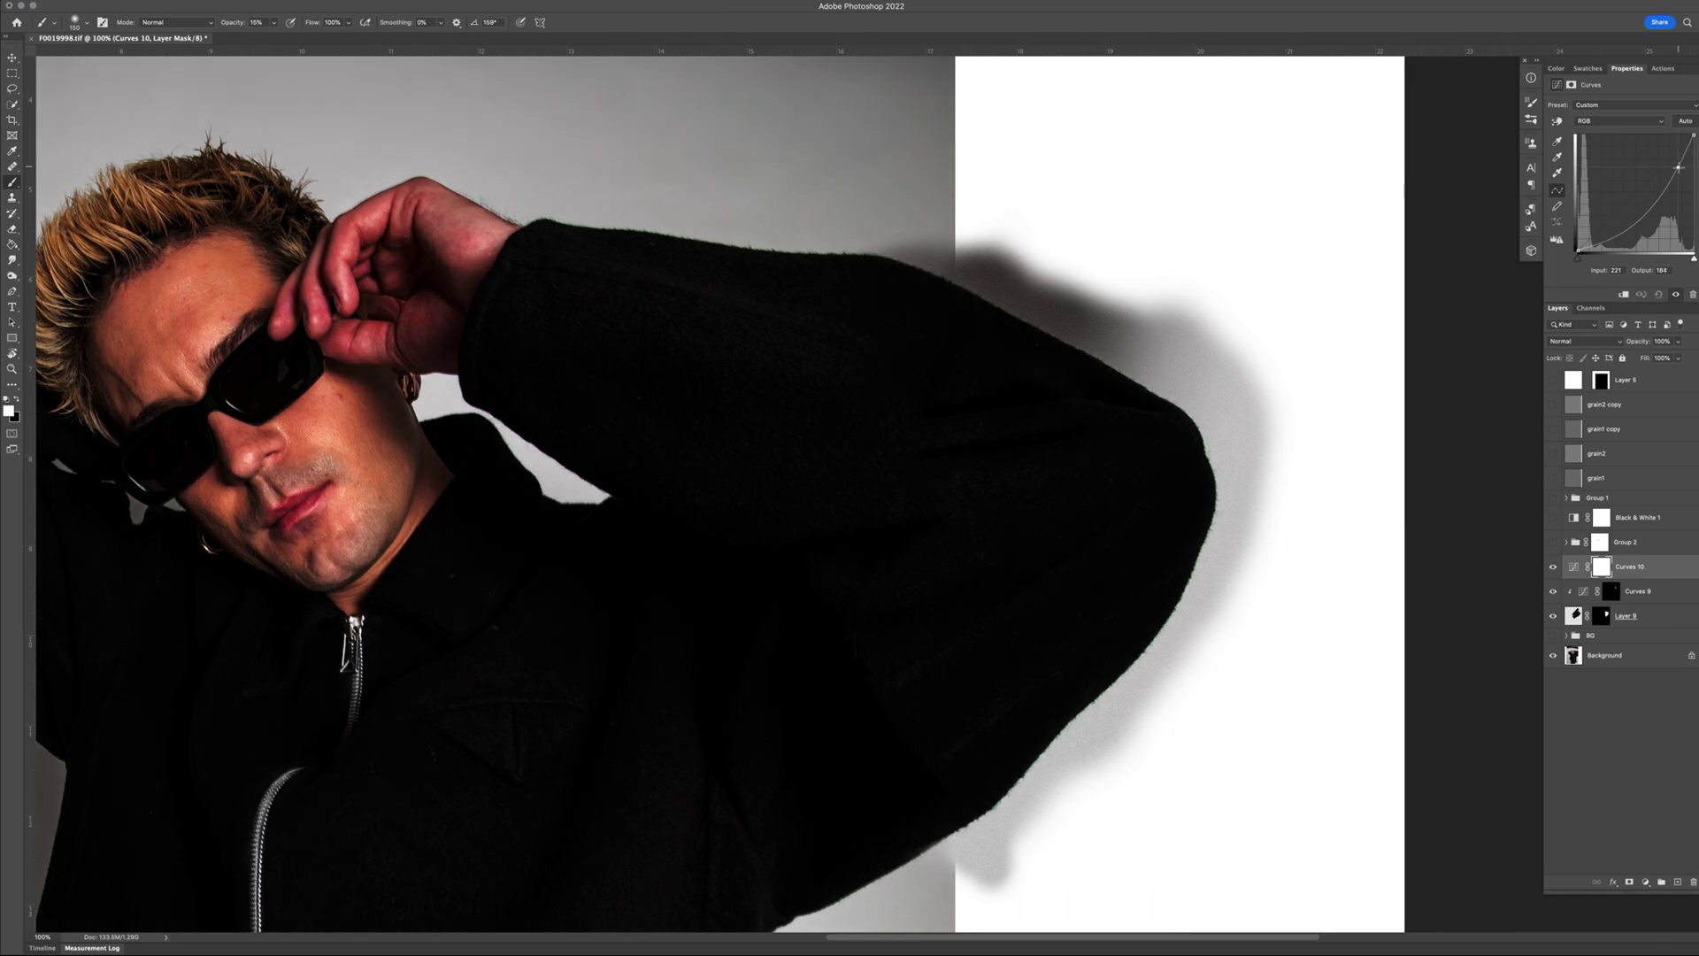
- Invert the new Curves mask to black and paint white over the lower sleeve join to darken it
{"action": "key", "text": "x"}
{"action": "key", "text": "ctrl+i"}
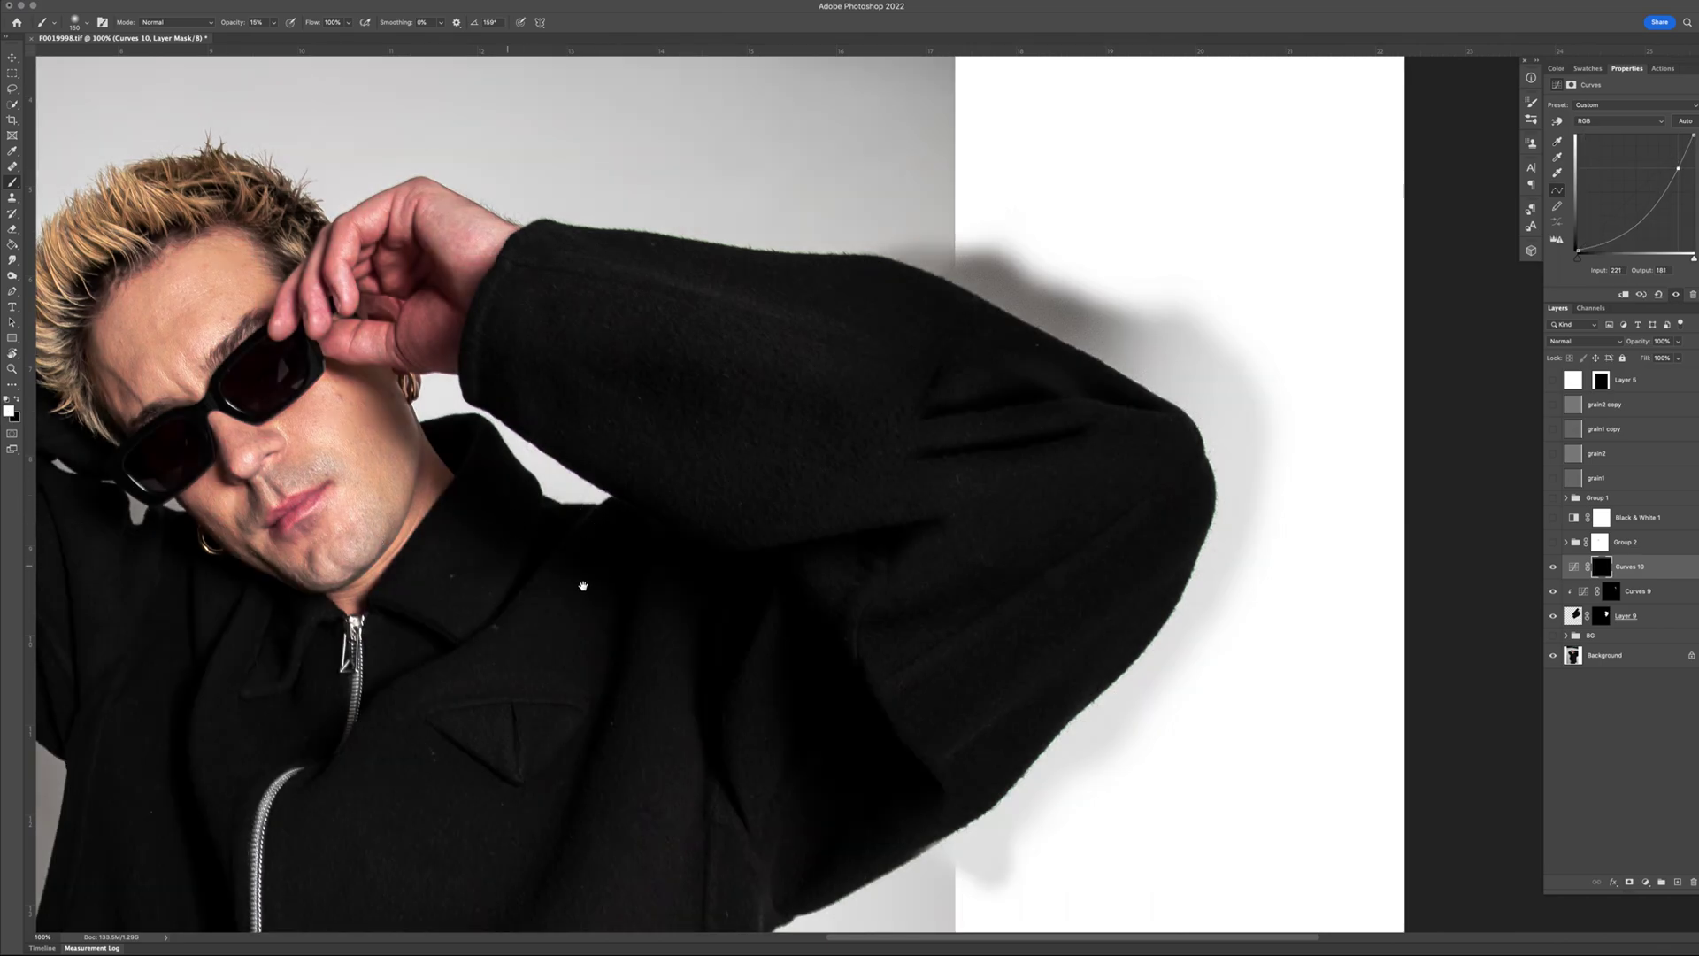
{"action": "left_click_drag", "start_coordinate": [784, 646], "coordinate": [764, 516]}
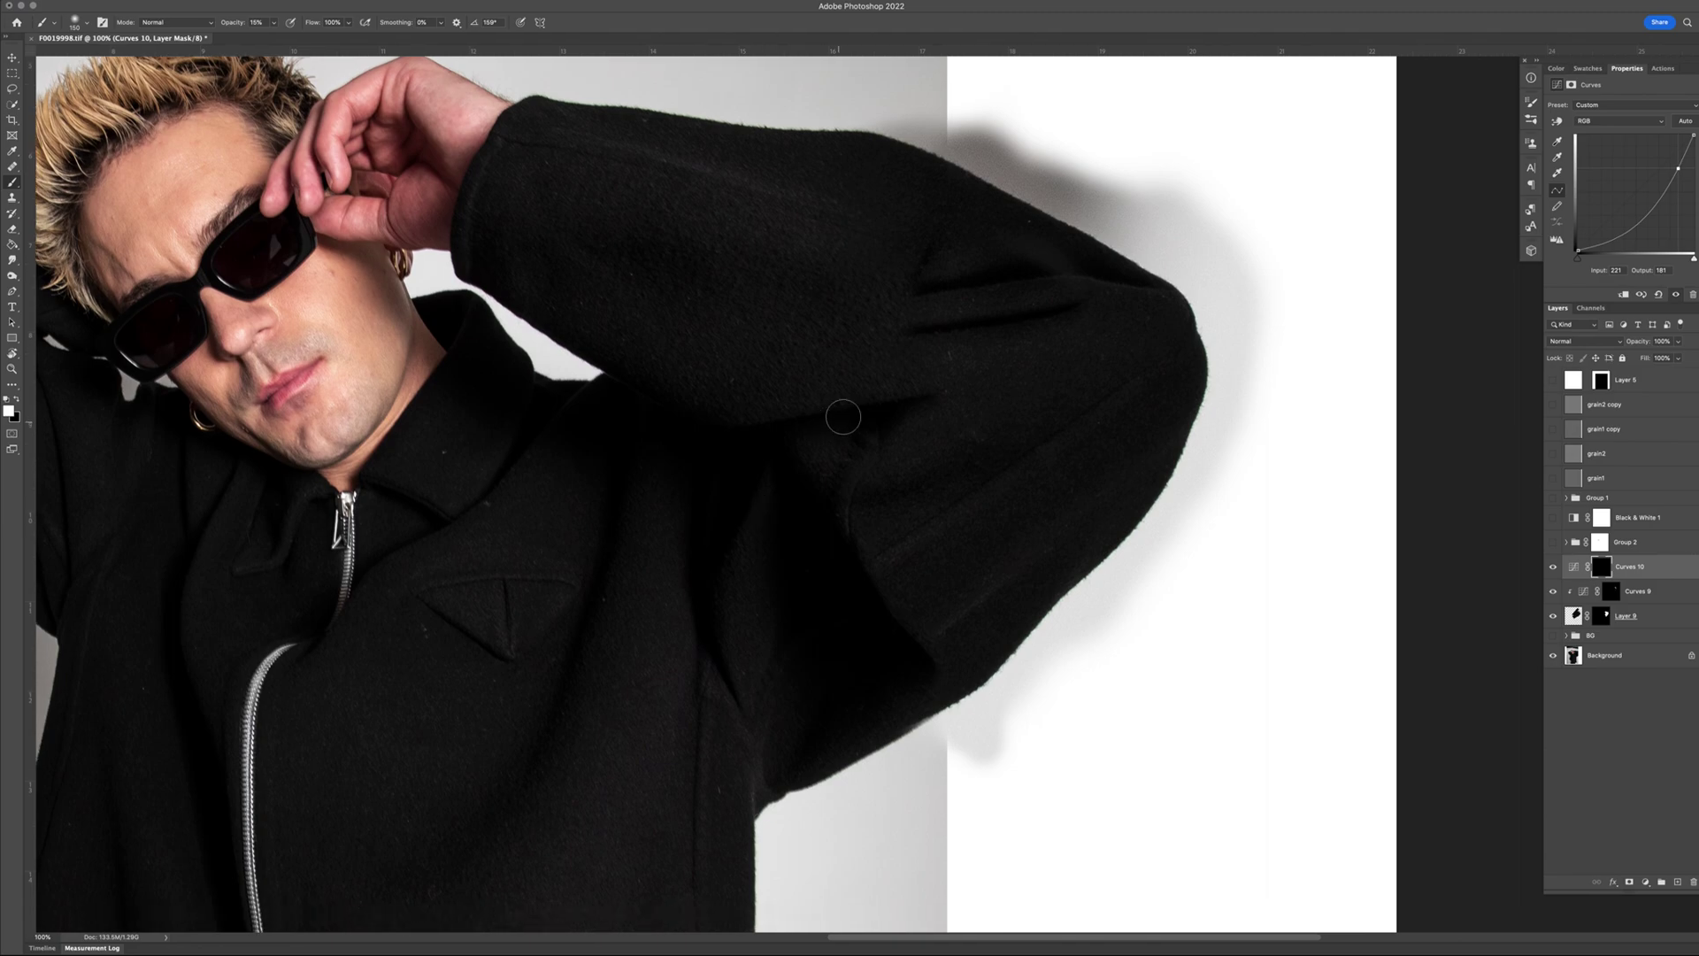
{"action": "key", "text": "bracketright"}
{"action": "key", "text": "bracketright"}
{"action": "key", "text": "bracketright"}
{"action": "key", "text": "bracketright"}
{"action": "key", "text": "bracketright"}
{"action": "key", "text": "bracketright"}
{"action": "key", "text": "bracketright"}
{"action": "key", "text": "bracketleft"}
{"action": "key", "text": "bracketleft"}
{"action": "key", "text": "bracketleft"}
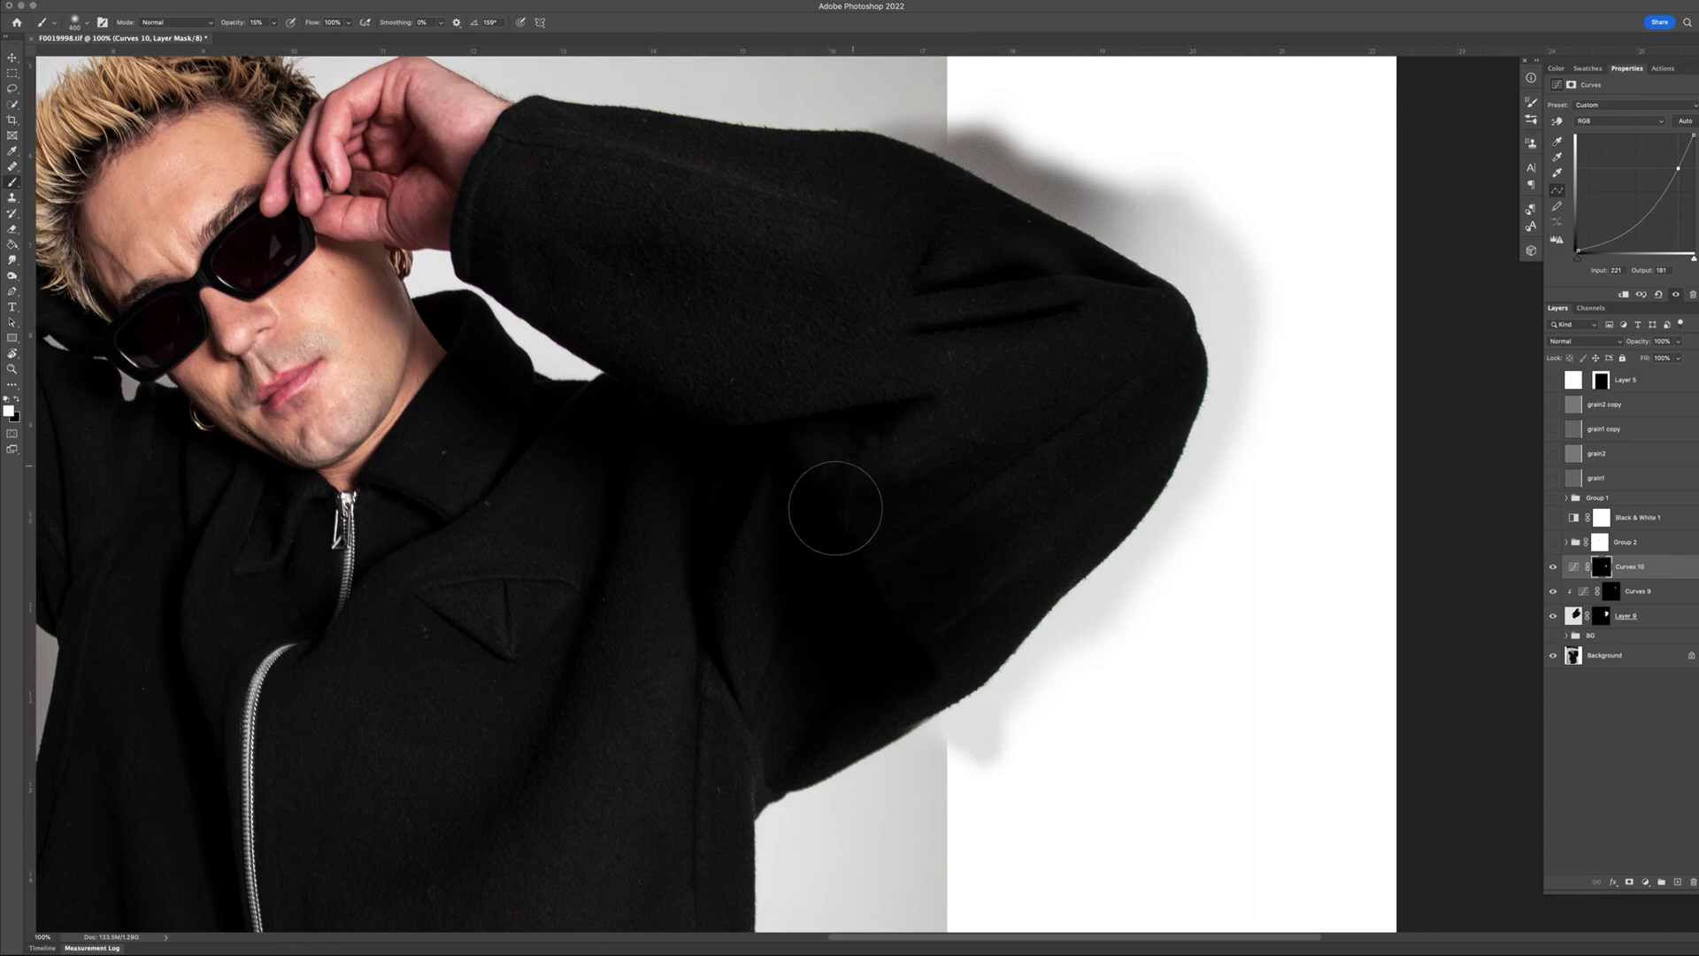
- Extend the darkening across the underarm and lower sleeve folds on the Curves mask with a larger soft brush
{"action": "key", "text": "bracketright"}
{"action": "scroll", "coordinate": [876, 483], "scroll_direction": "down", "scroll_amount": 2}
{"action": "scroll", "coordinate": [875, 483], "scroll_direction": "up", "scroll_amount": 1}
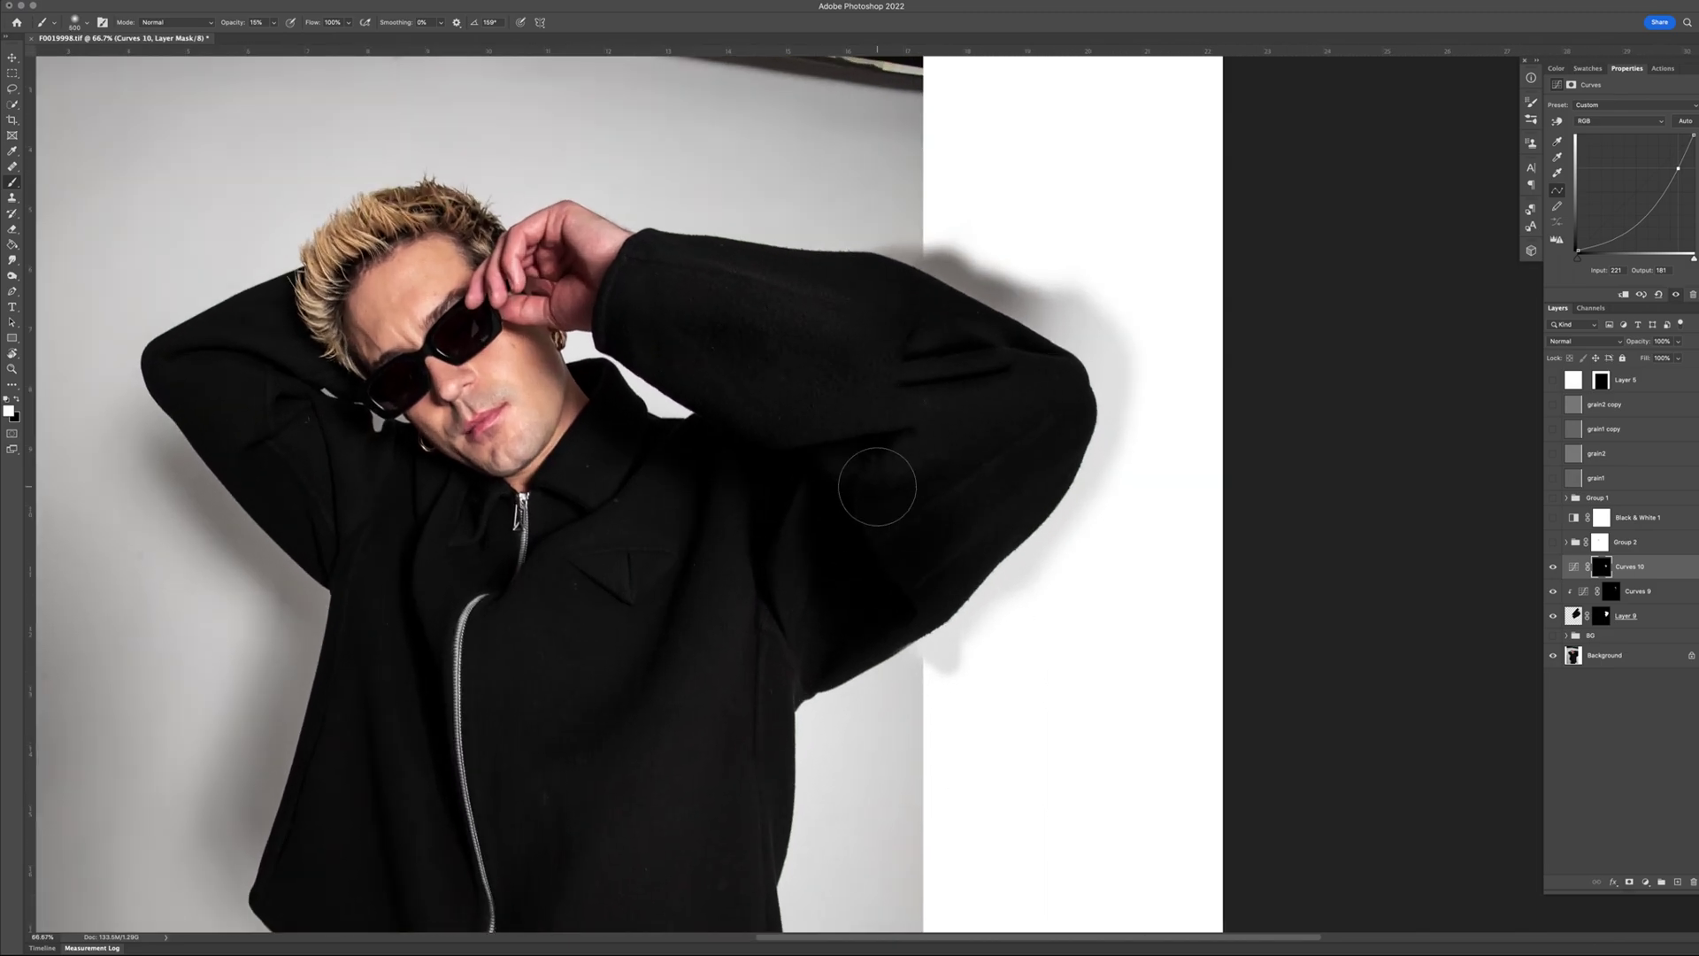
{"action": "key", "text": "bracketright"}
{"action": "scroll", "coordinate": [888, 486], "scroll_direction": "up", "scroll_amount": 3}
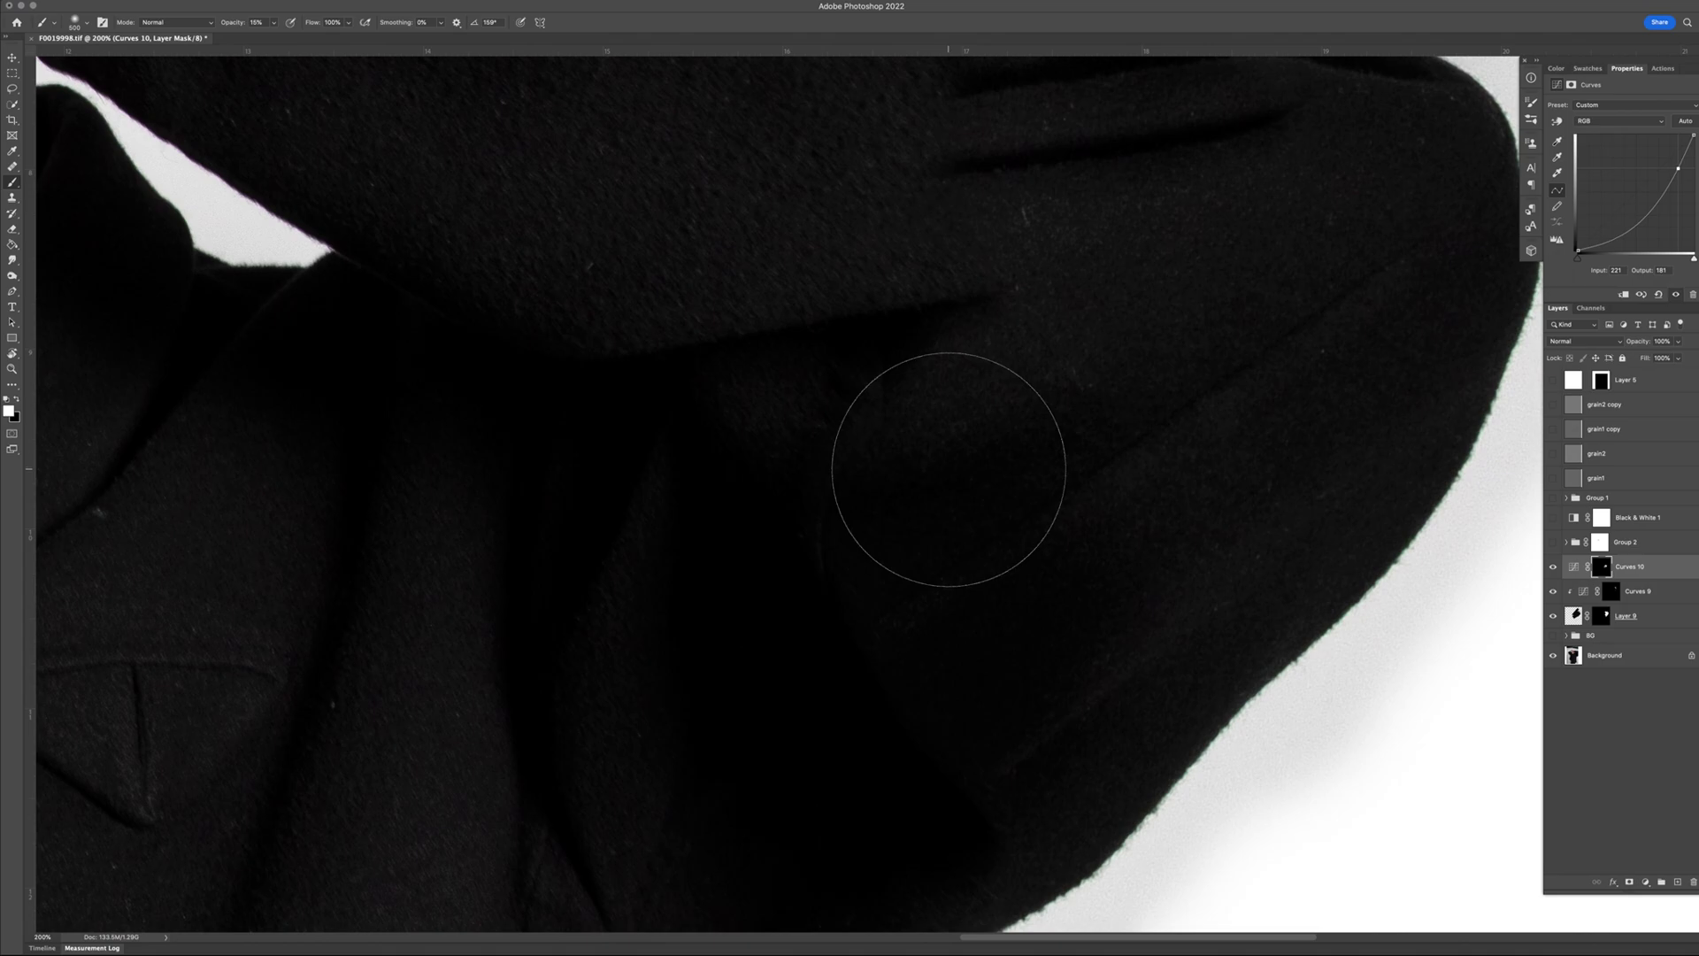
{"action": "mouse_move", "coordinate": [1035, 746]}
{"action": "left_mouse_down"}
{"action": "mouse_move", "coordinate": [1016, 518]}
{"action": "mouse_move", "coordinate": [1016, 612]}
{"action": "left_mouse_up"}
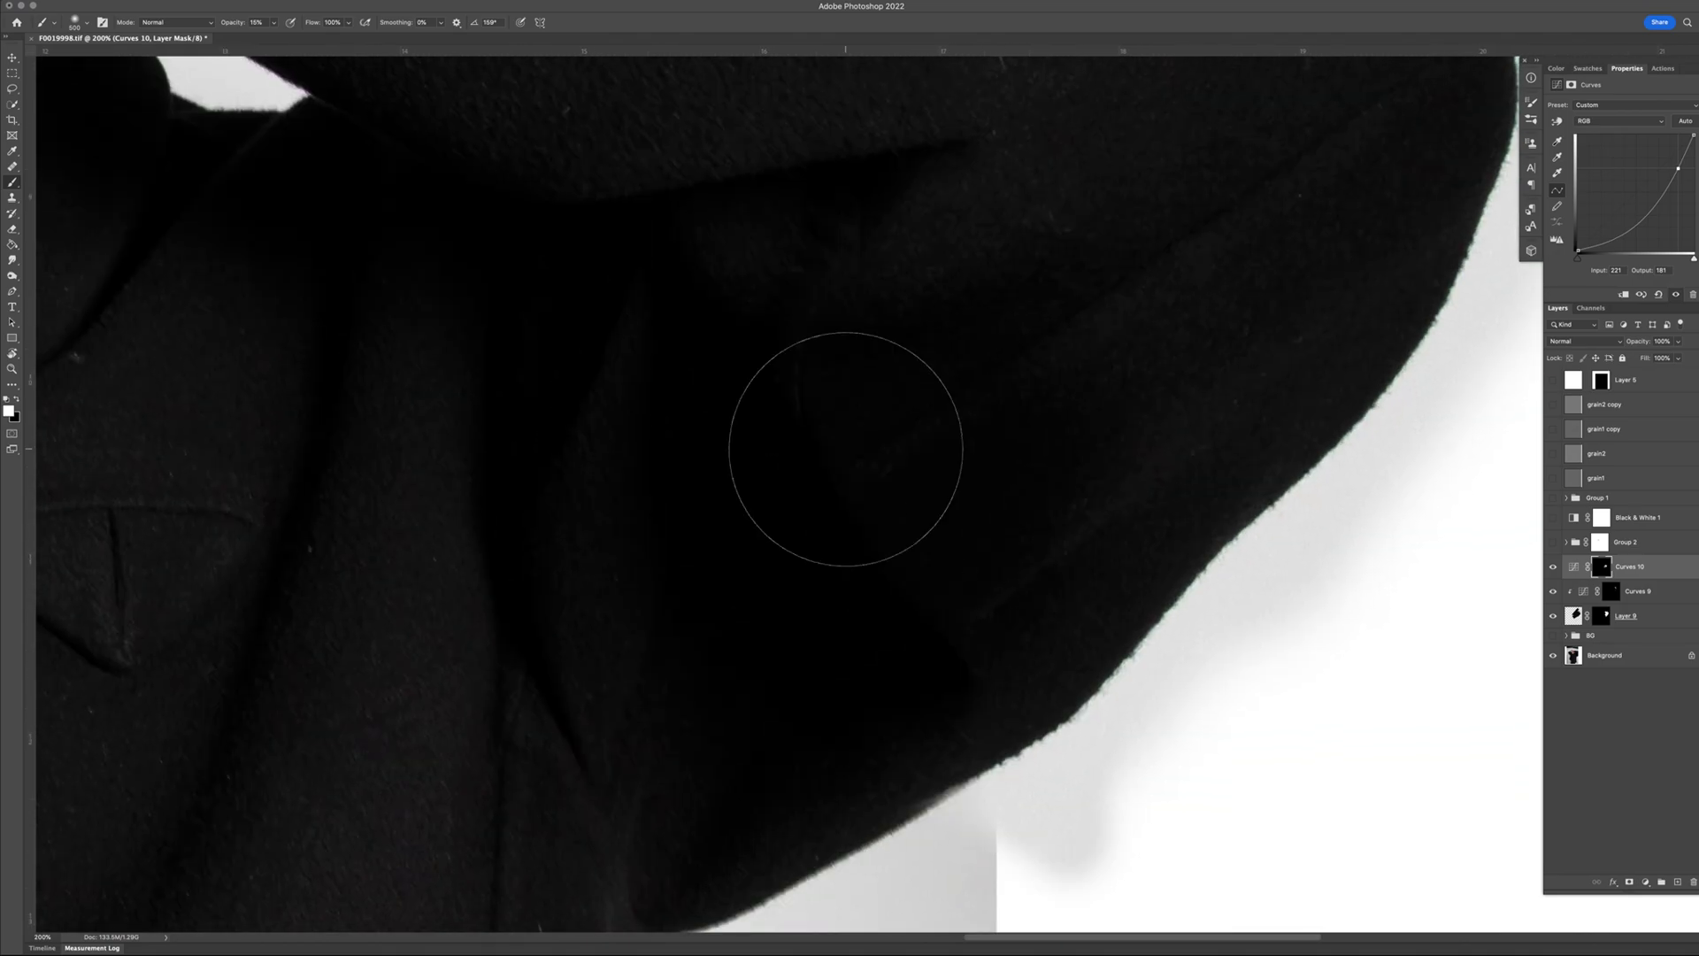
{"action": "left_click_drag", "start_coordinate": [972, 292], "coordinate": [973, 885]}
{"action": "left_click_drag", "start_coordinate": [1006, 649], "coordinate": [766, 369]}
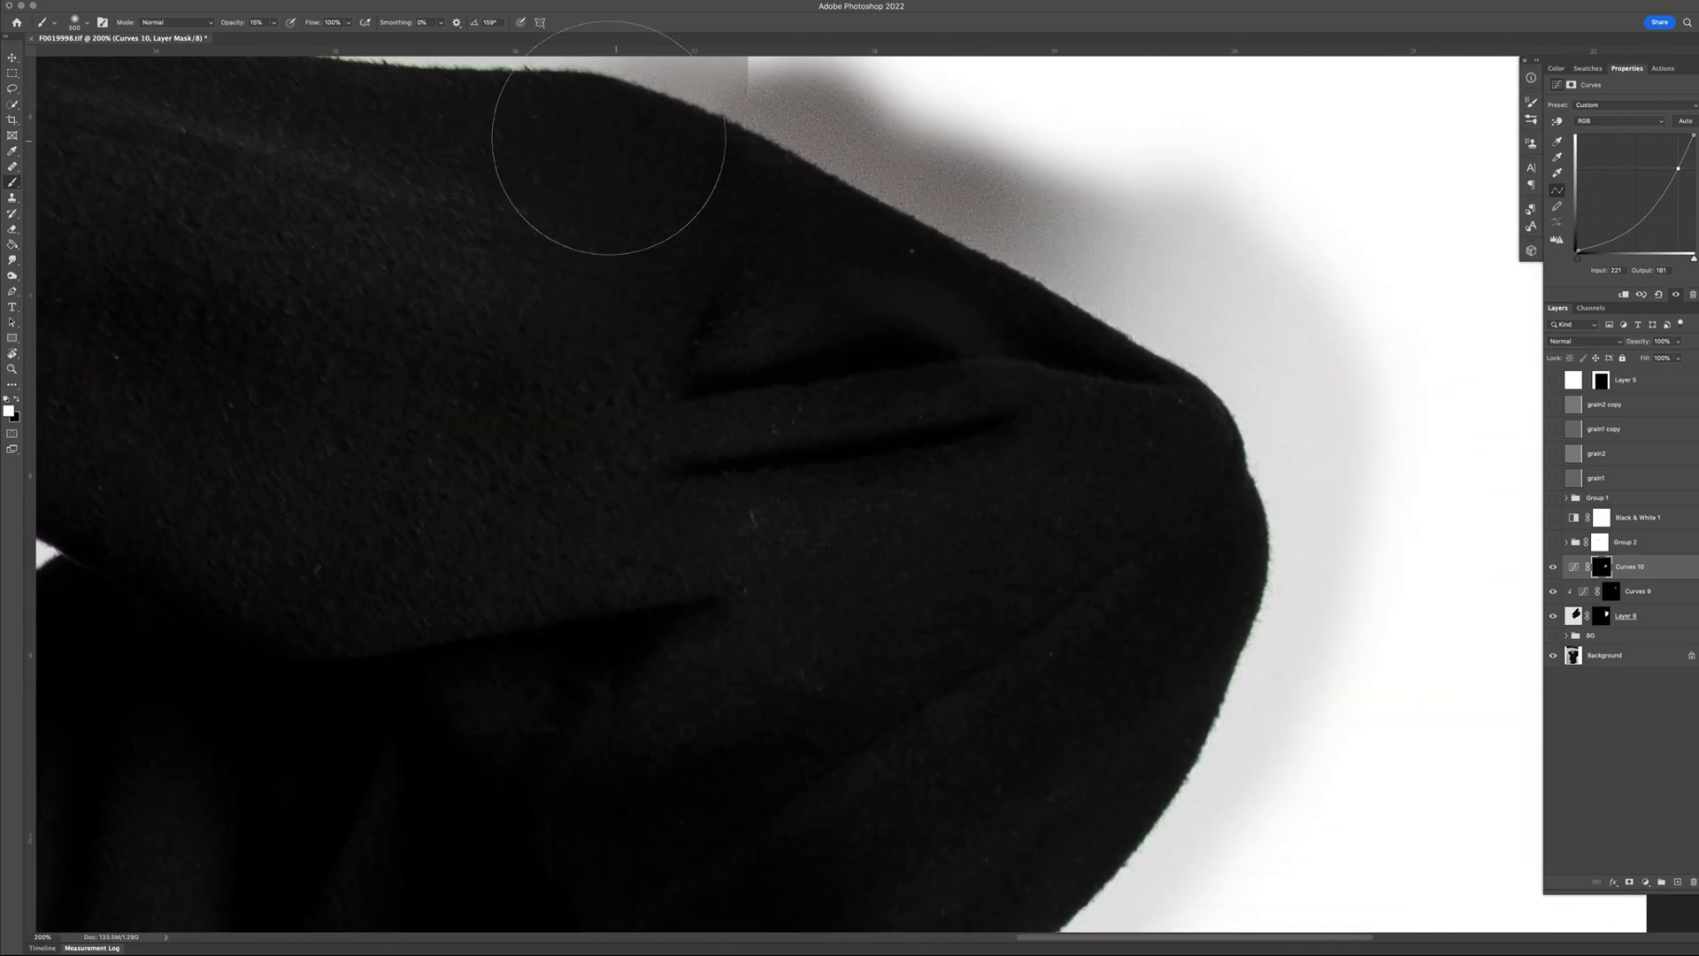
{"action": "left_click_drag", "start_coordinate": [785, 543], "coordinate": [941, 629]}
{"action": "key", "text": "super+minus"}
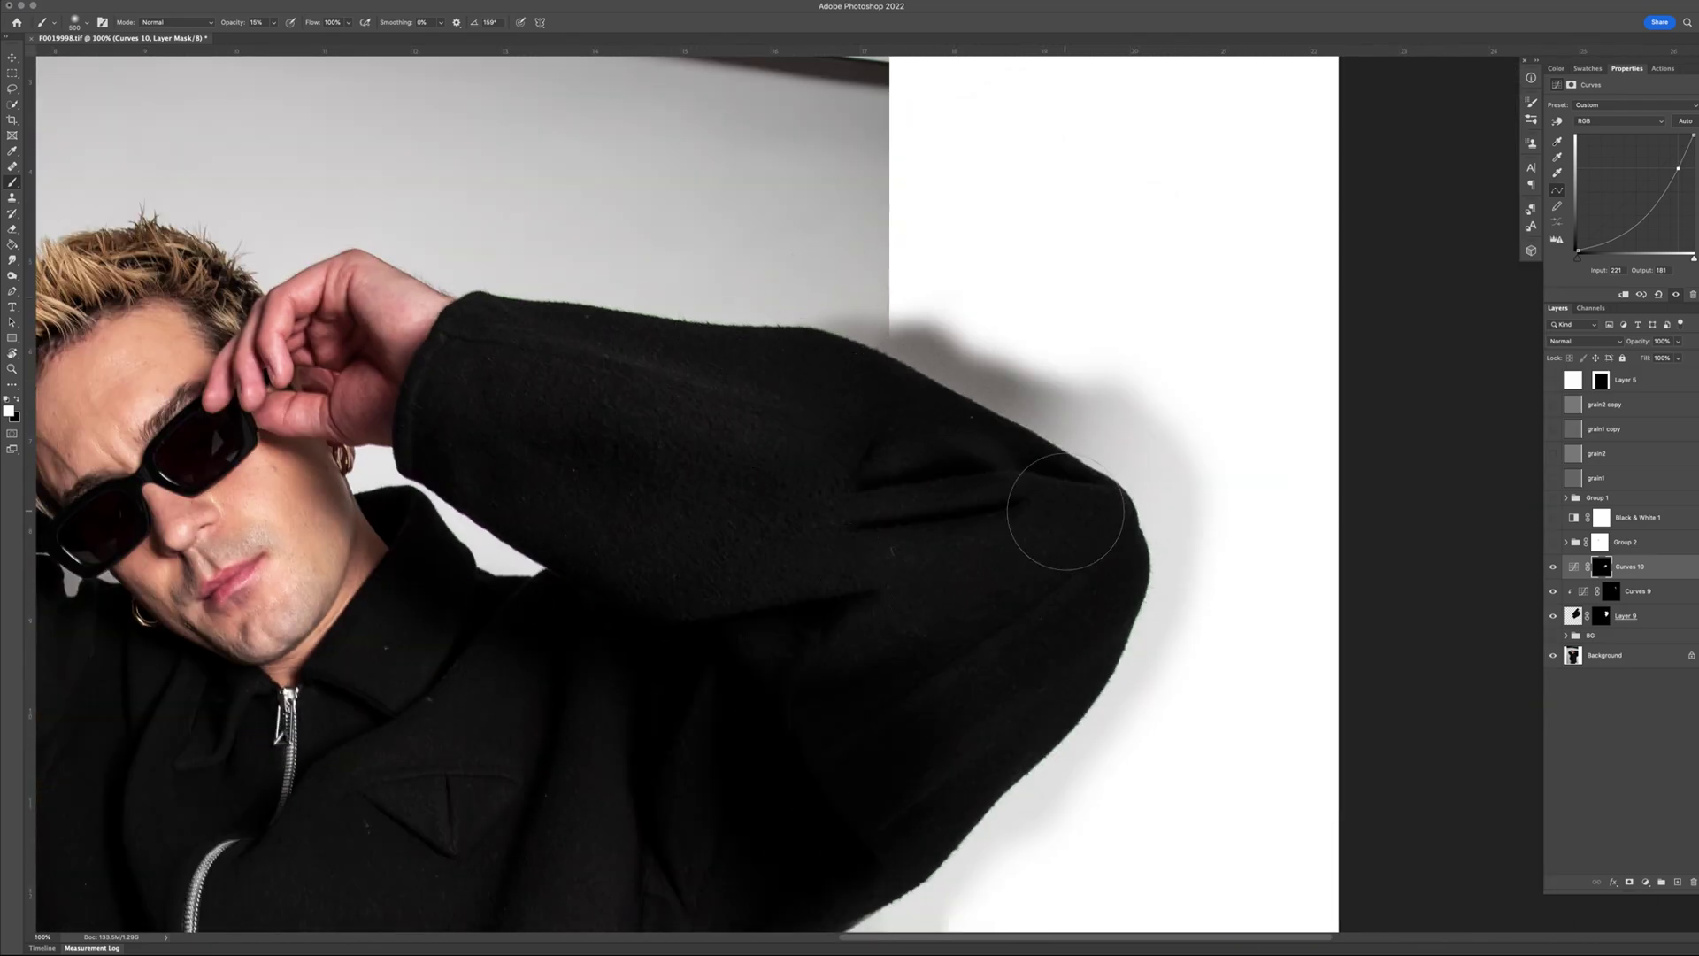
- Add a new layer above the Curves and heal away the upper sleeve's deep creases with fabric sampled from the forearm
{"action": "key", "text": "super+shift+n"}
{"action": "key", "text": "Return"}
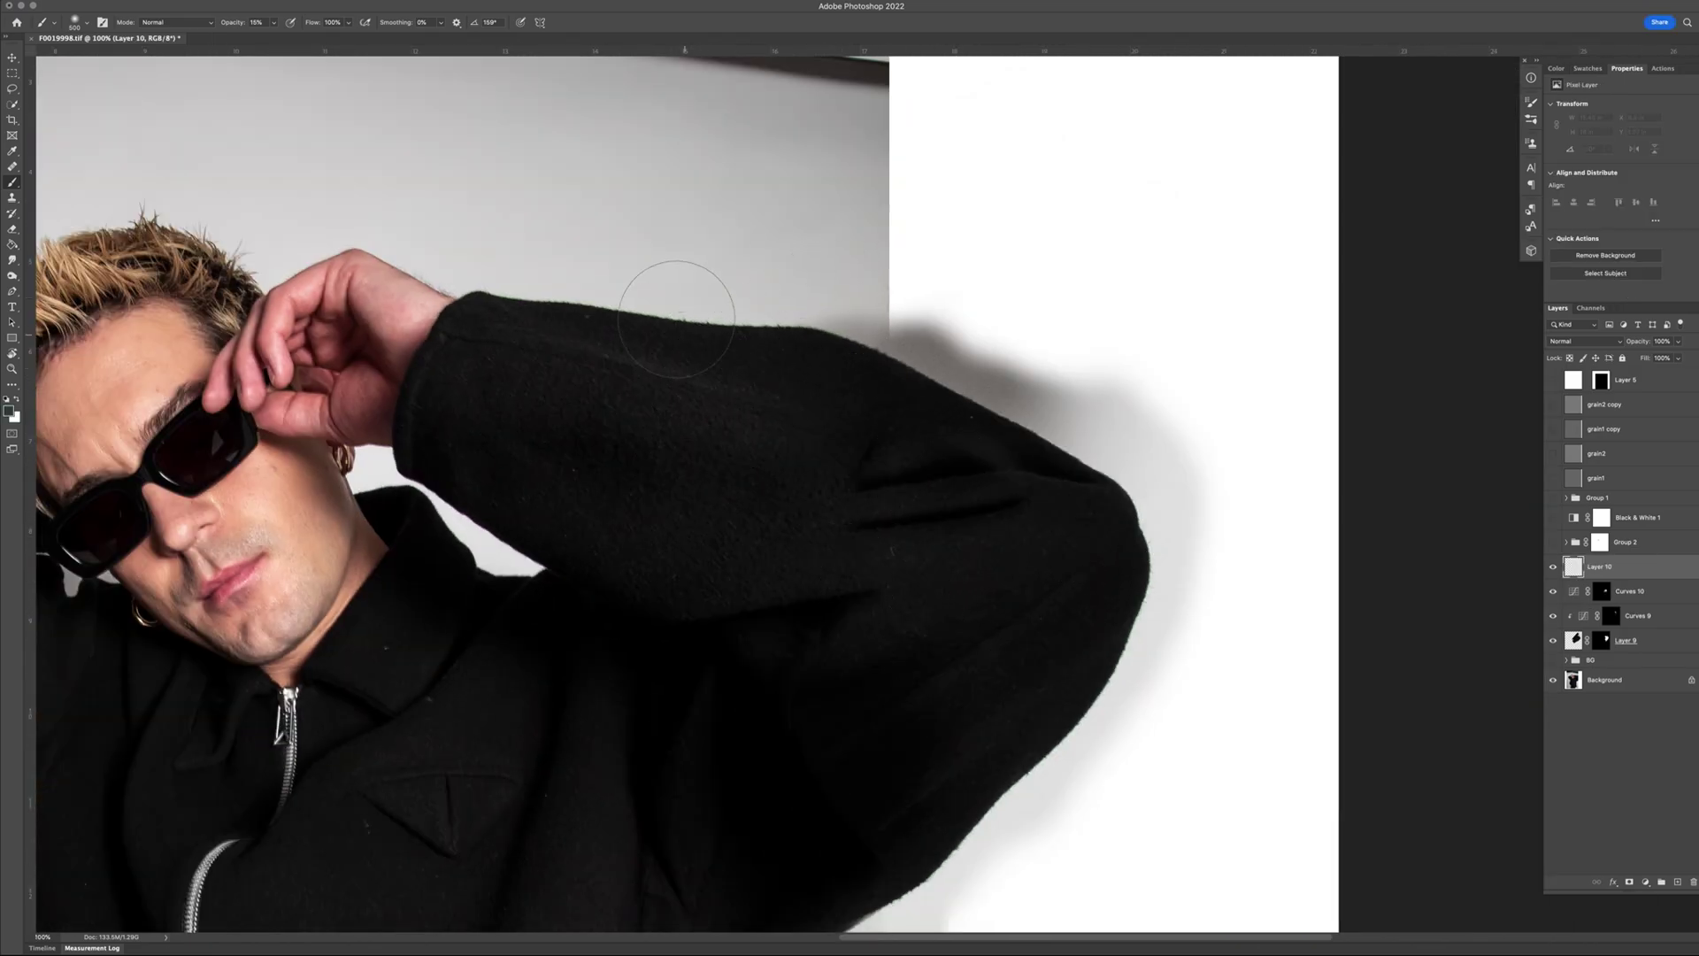
{"action": "key", "text": "s"}
{"action": "key", "text": "bracketleft"}
{"action": "key", "text": "bracketleft"}
{"action": "key", "text": "bracketleft"}
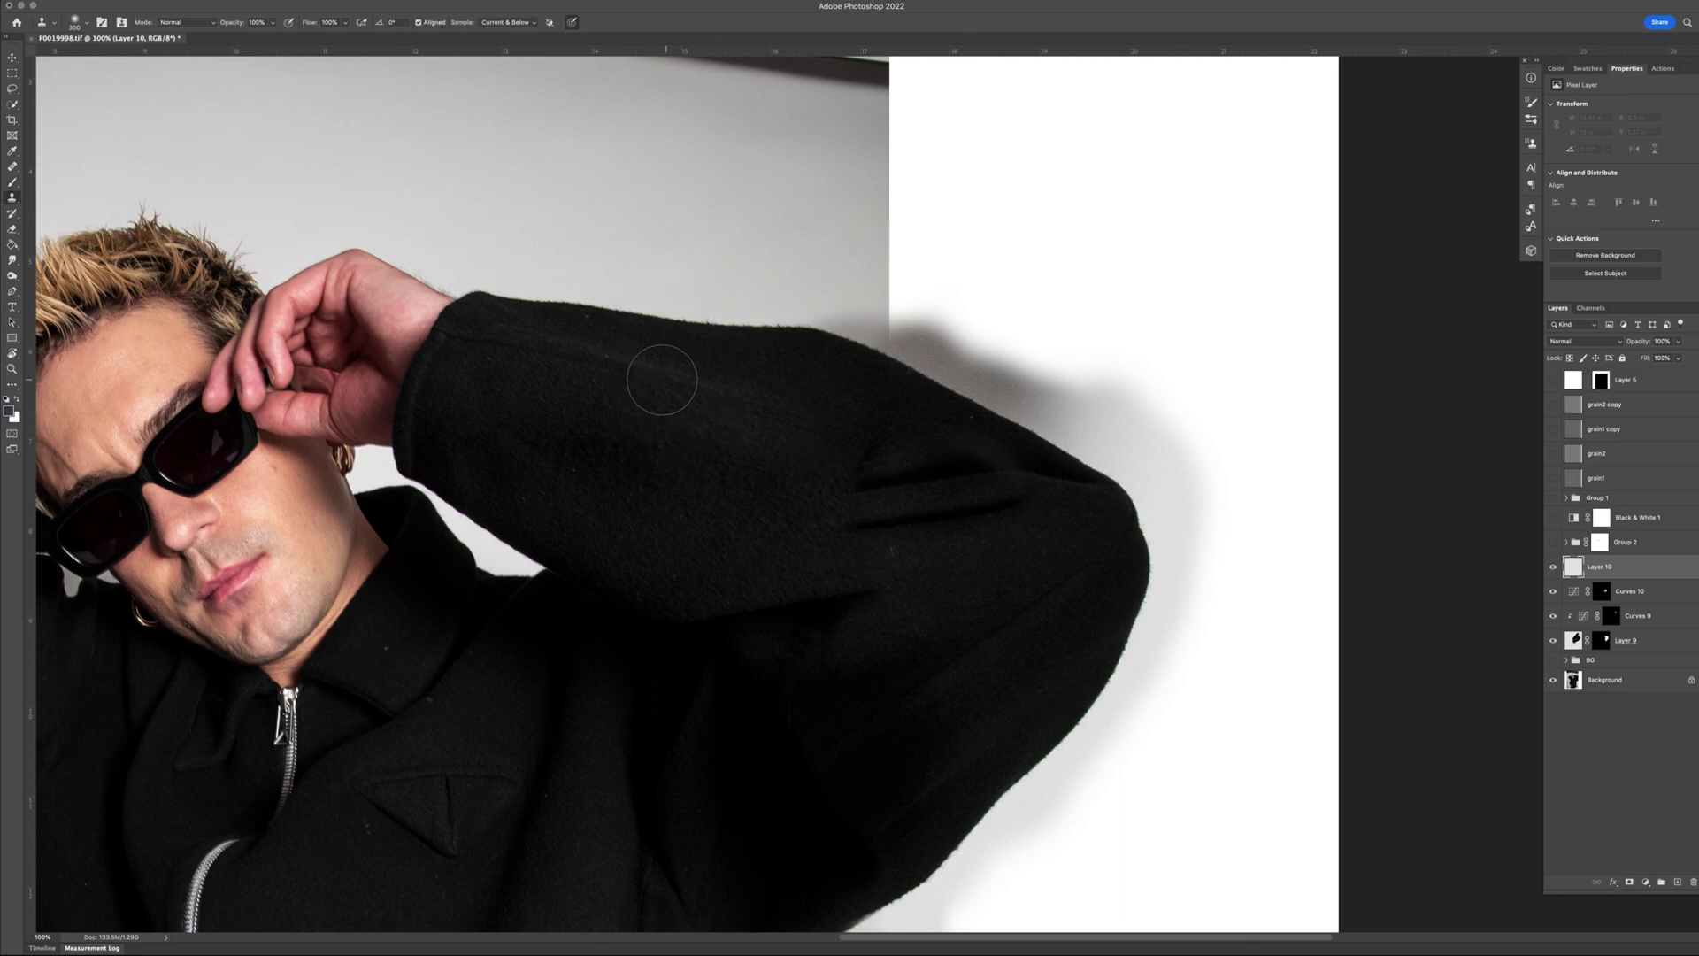
{"action": "key", "text": "j"}
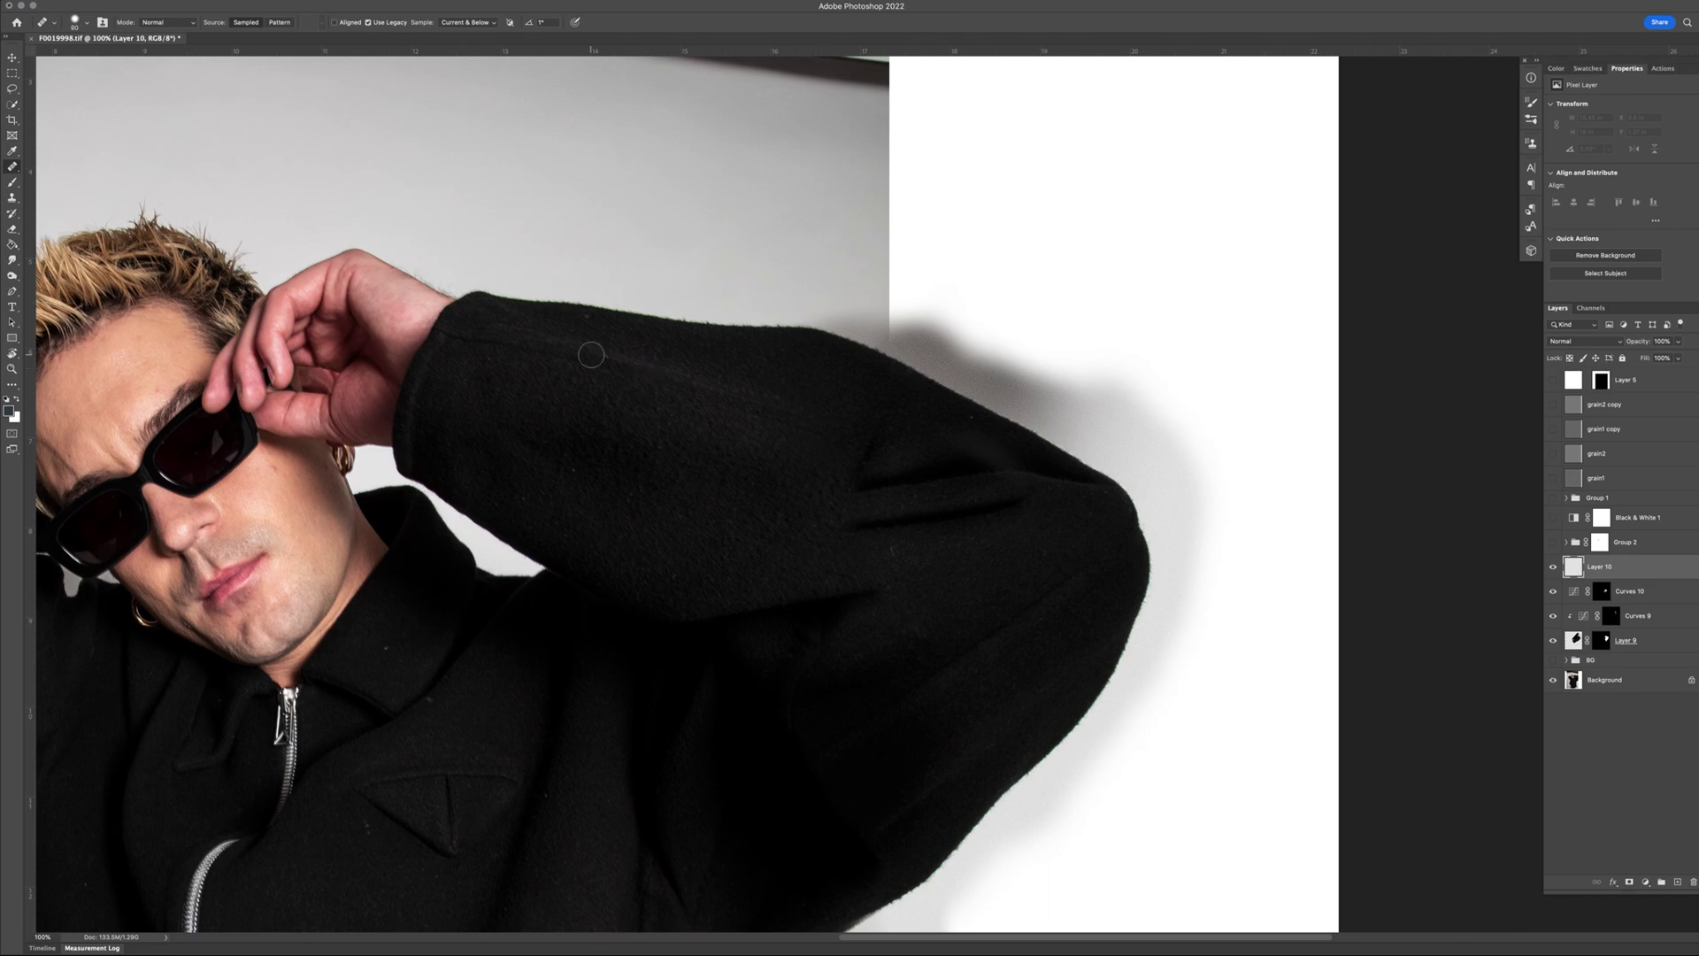
{"action": "key", "text": "bracketright"}
{"action": "key", "text": "bracketright"}
{"action": "key", "text": "bracketright"}
{"action": "left_click", "coordinate": [671, 383], "text": "alt"}
{"action": "mouse_move", "coordinate": [818, 424]}
{"action": "left_mouse_down"}
{"action": "mouse_move", "coordinate": [1000, 479]}
{"action": "mouse_move", "coordinate": [832, 526]}
{"action": "mouse_move", "coordinate": [805, 518]}
{"action": "mouse_move", "coordinate": [899, 484]}
{"action": "mouse_move", "coordinate": [773, 503]}
{"action": "mouse_move", "coordinate": [699, 542]}
{"action": "left_mouse_up"}
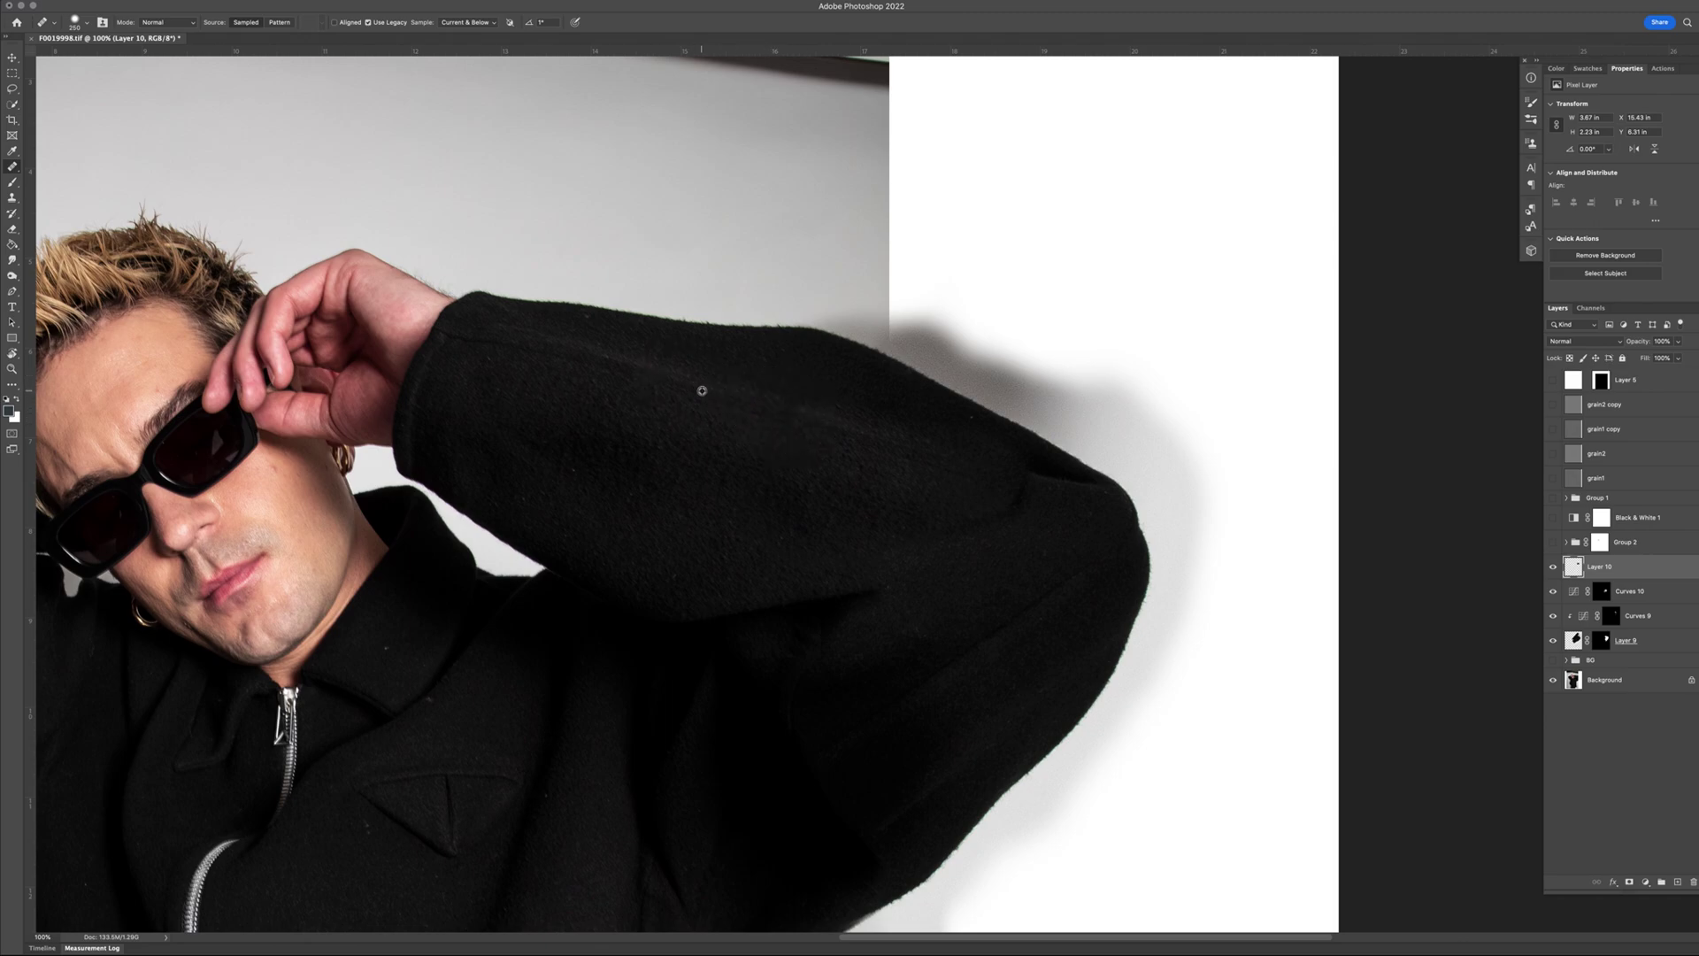
- Try to heal the fold at the elbow's outer edge from sampled sleeve fabric, and undo the smudged stroke
{"action": "left_click", "coordinate": [779, 413]}
{"action": "left_click_drag", "start_coordinate": [1171, 757], "coordinate": [1122, 772]}
{"action": "mouse_move", "coordinate": [959, 467]}
{"action": "left_mouse_down"}
{"action": "mouse_move", "coordinate": [1062, 486]}
{"action": "mouse_move", "coordinate": [986, 482]}
{"action": "mouse_move", "coordinate": [994, 530]}
{"action": "left_mouse_up"}
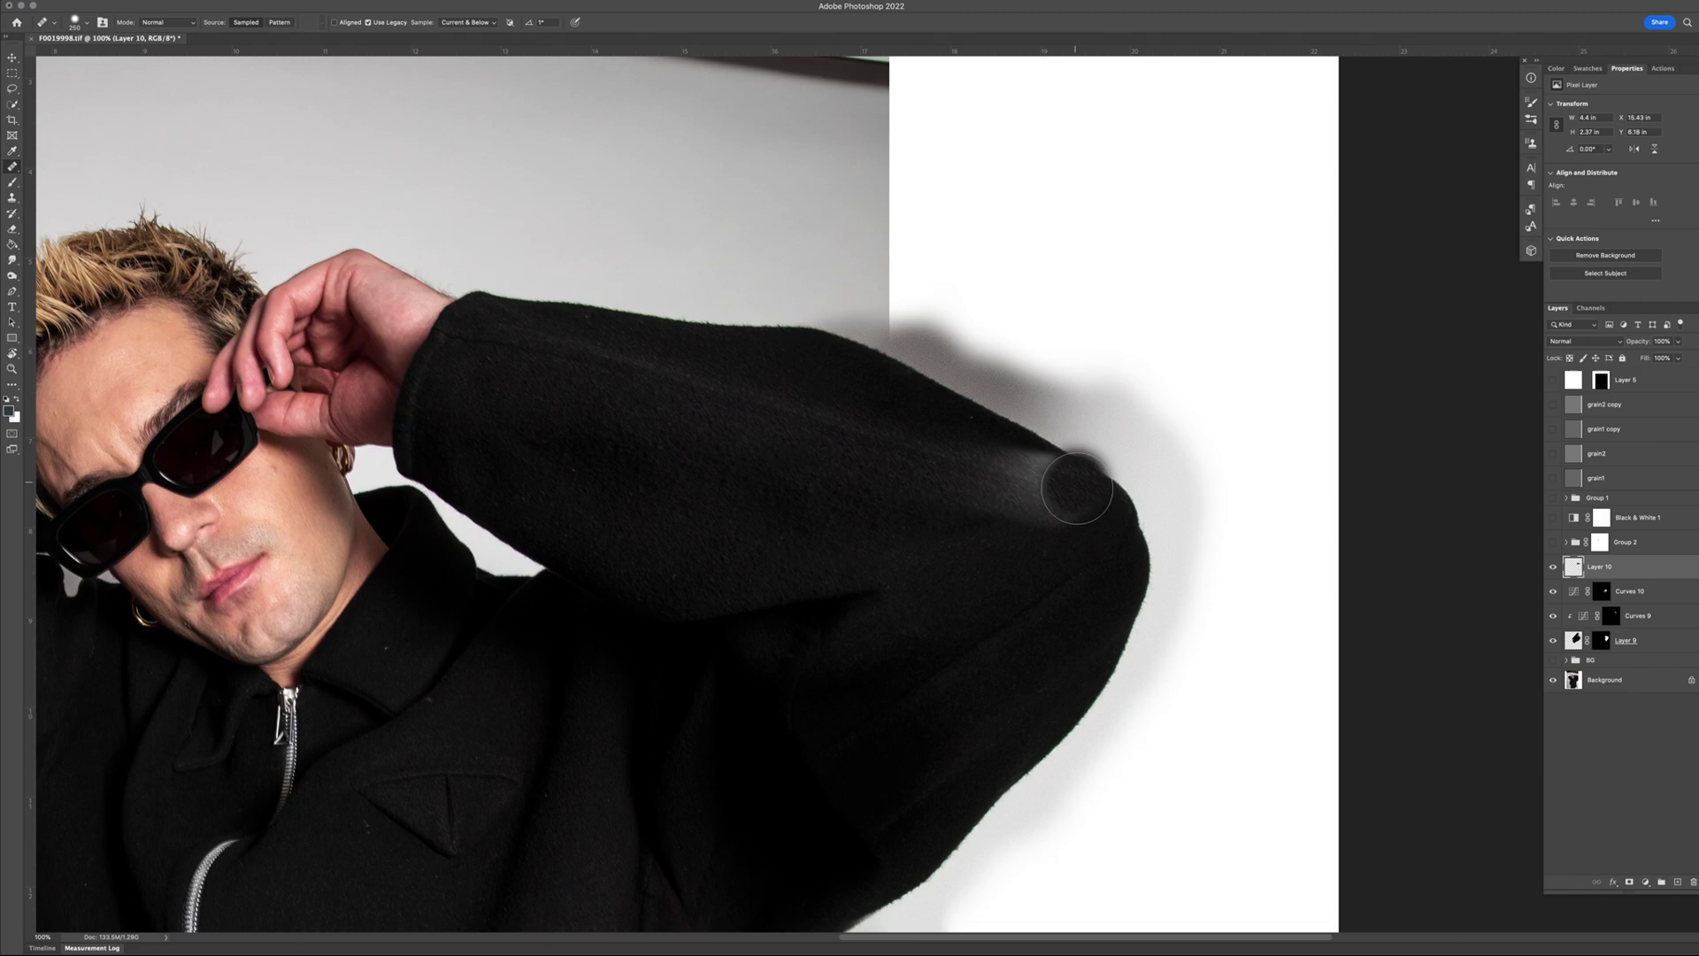
{"action": "key", "text": "super+z"}
- Heal the remaining crease beside the elbow with a smaller brush and compare the sleeve with the healing layer hidden
{"action": "key", "text": "bracketleft"}
{"action": "key", "text": "bracketleft"}
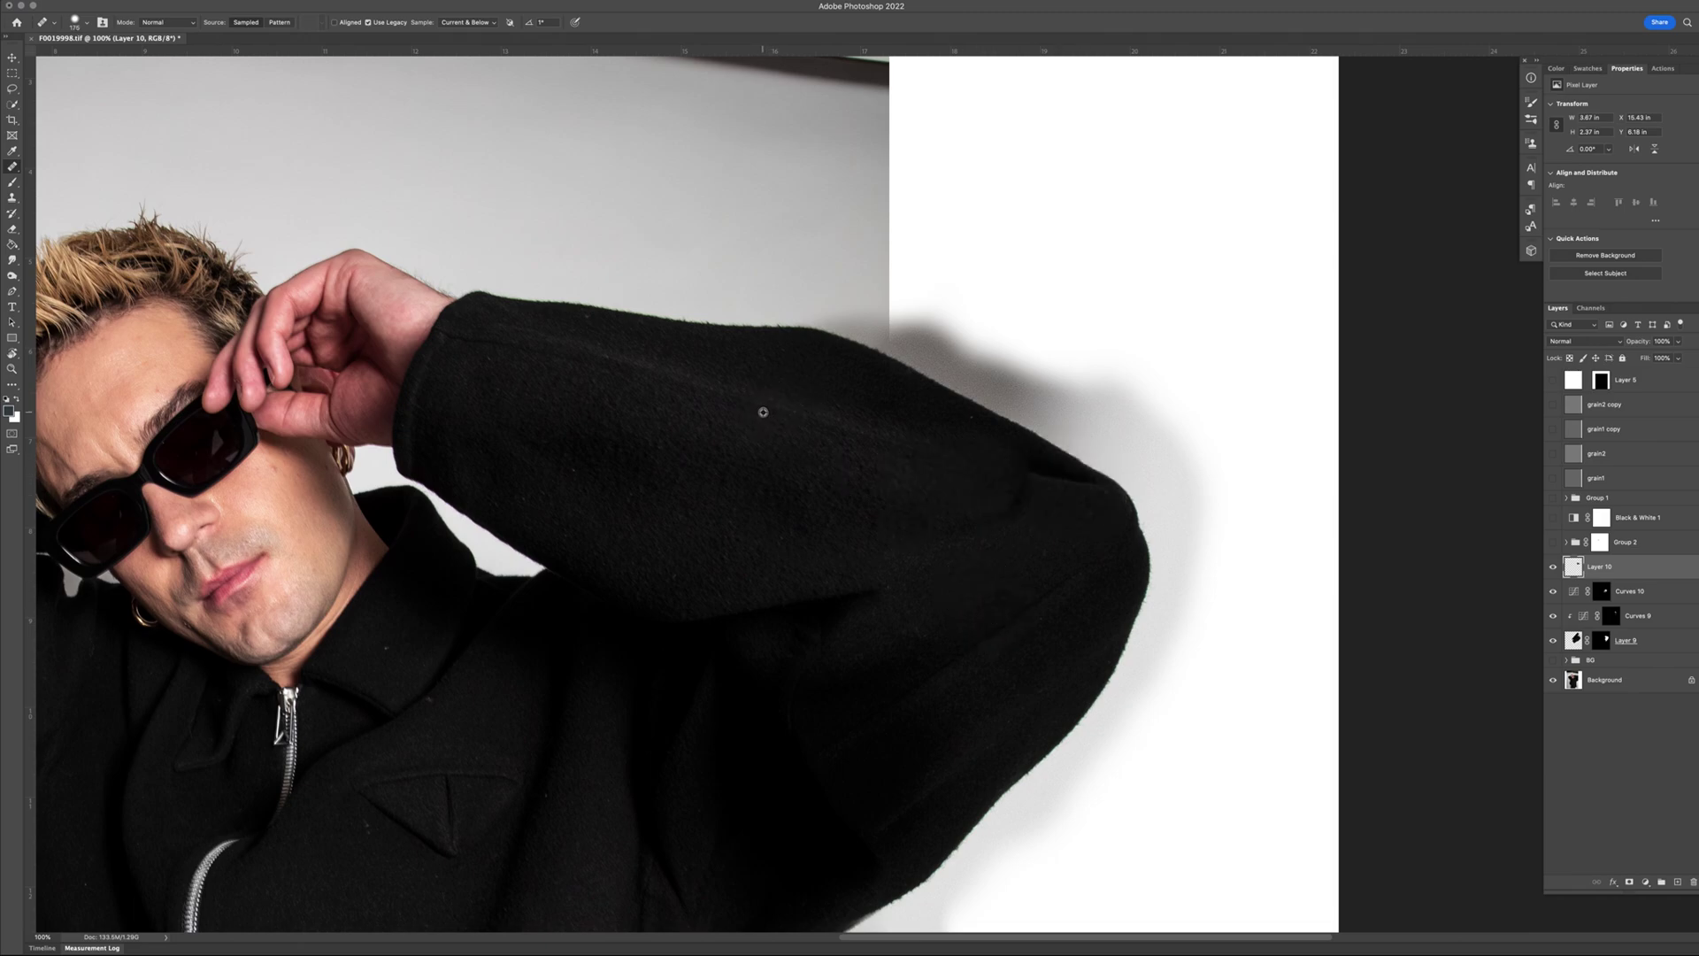
{"action": "left_click_drag", "start_coordinate": [967, 469], "coordinate": [1051, 485]}
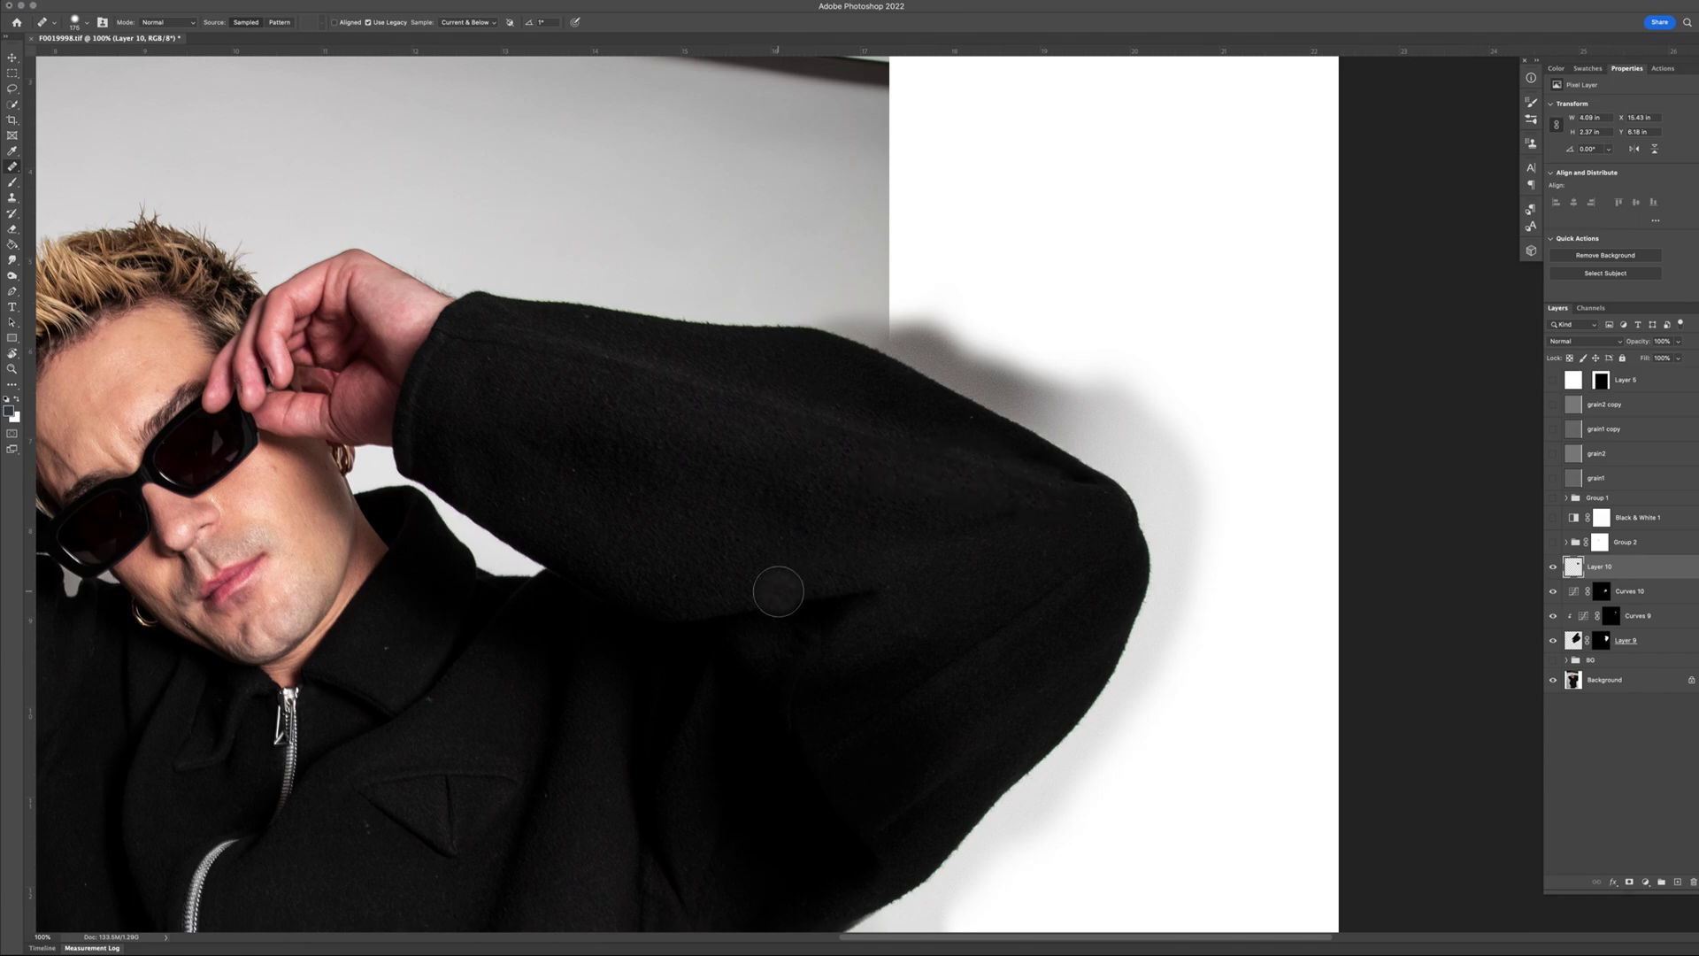
{"action": "left_click", "coordinate": [856, 542], "text": "alt"}
{"action": "mouse_move", "coordinate": [944, 539]}
{"action": "left_mouse_down"}
{"action": "mouse_move", "coordinate": [1059, 521]}
{"action": "mouse_move", "coordinate": [1009, 574]}
{"action": "mouse_move", "coordinate": [1029, 525]}
{"action": "mouse_move", "coordinate": [1086, 526]}
{"action": "left_mouse_up"}
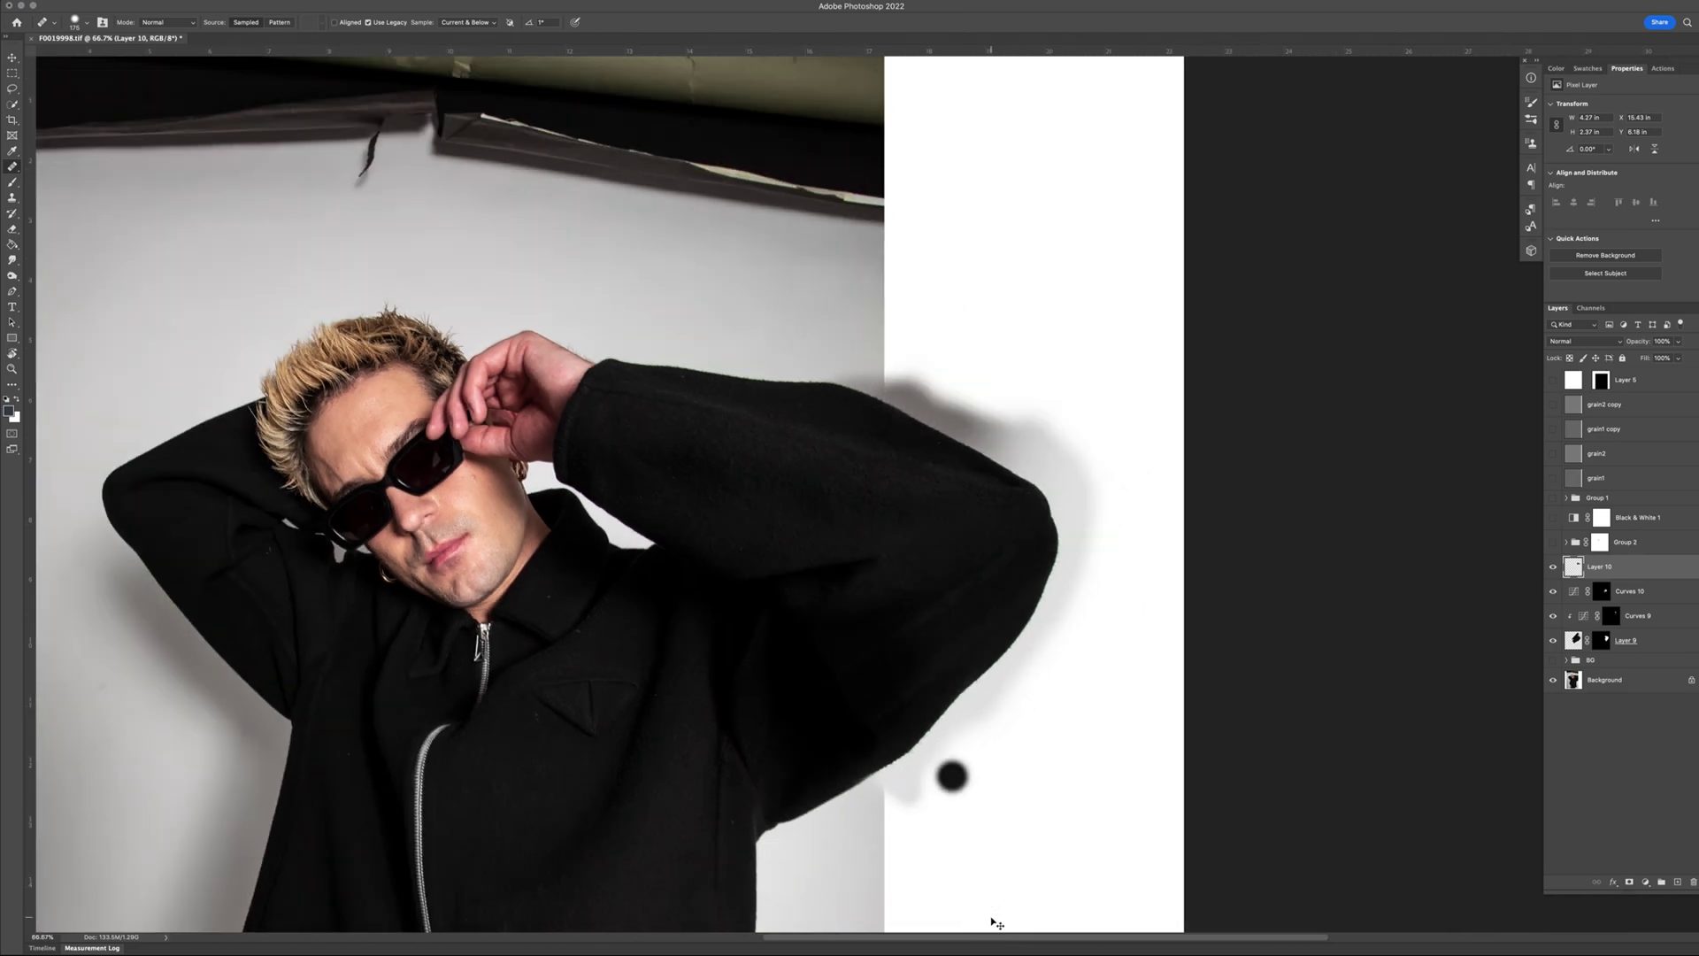
{"action": "key", "text": "super+minus"}
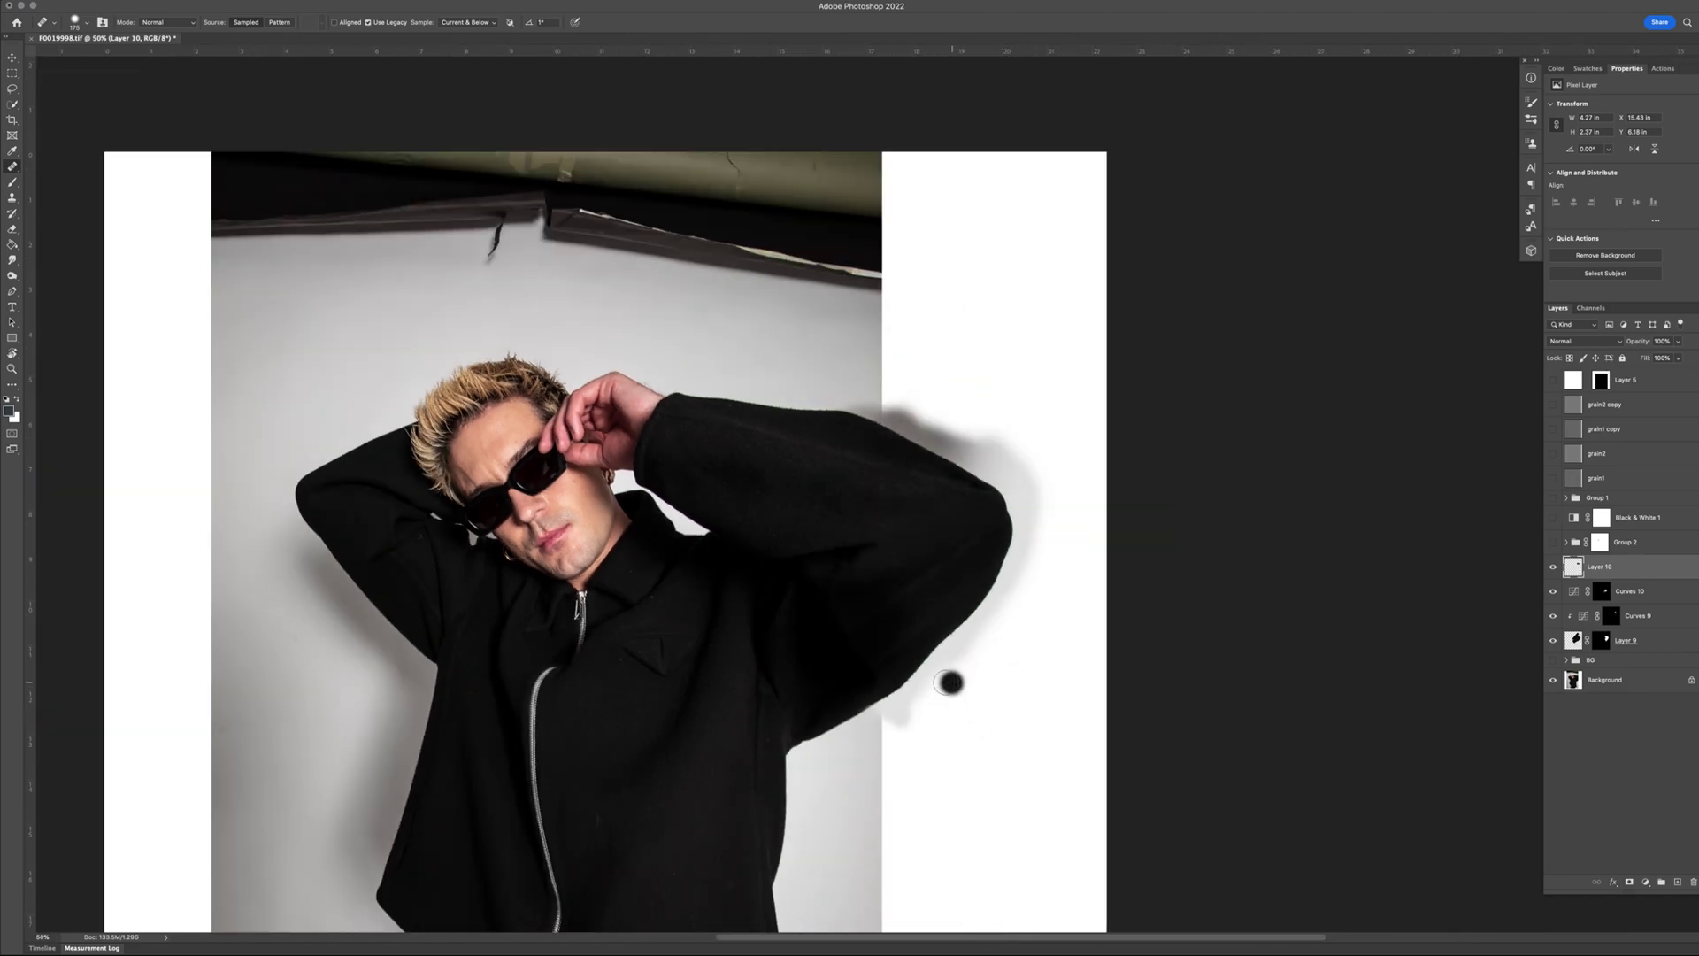
{"action": "mouse_move", "coordinate": [1554, 577]}
{"action": "left_mouse_down"}
{"action": "mouse_move", "coordinate": [1555, 615]}
{"action": "mouse_move", "coordinate": [1553, 570]}
{"action": "left_mouse_up"}
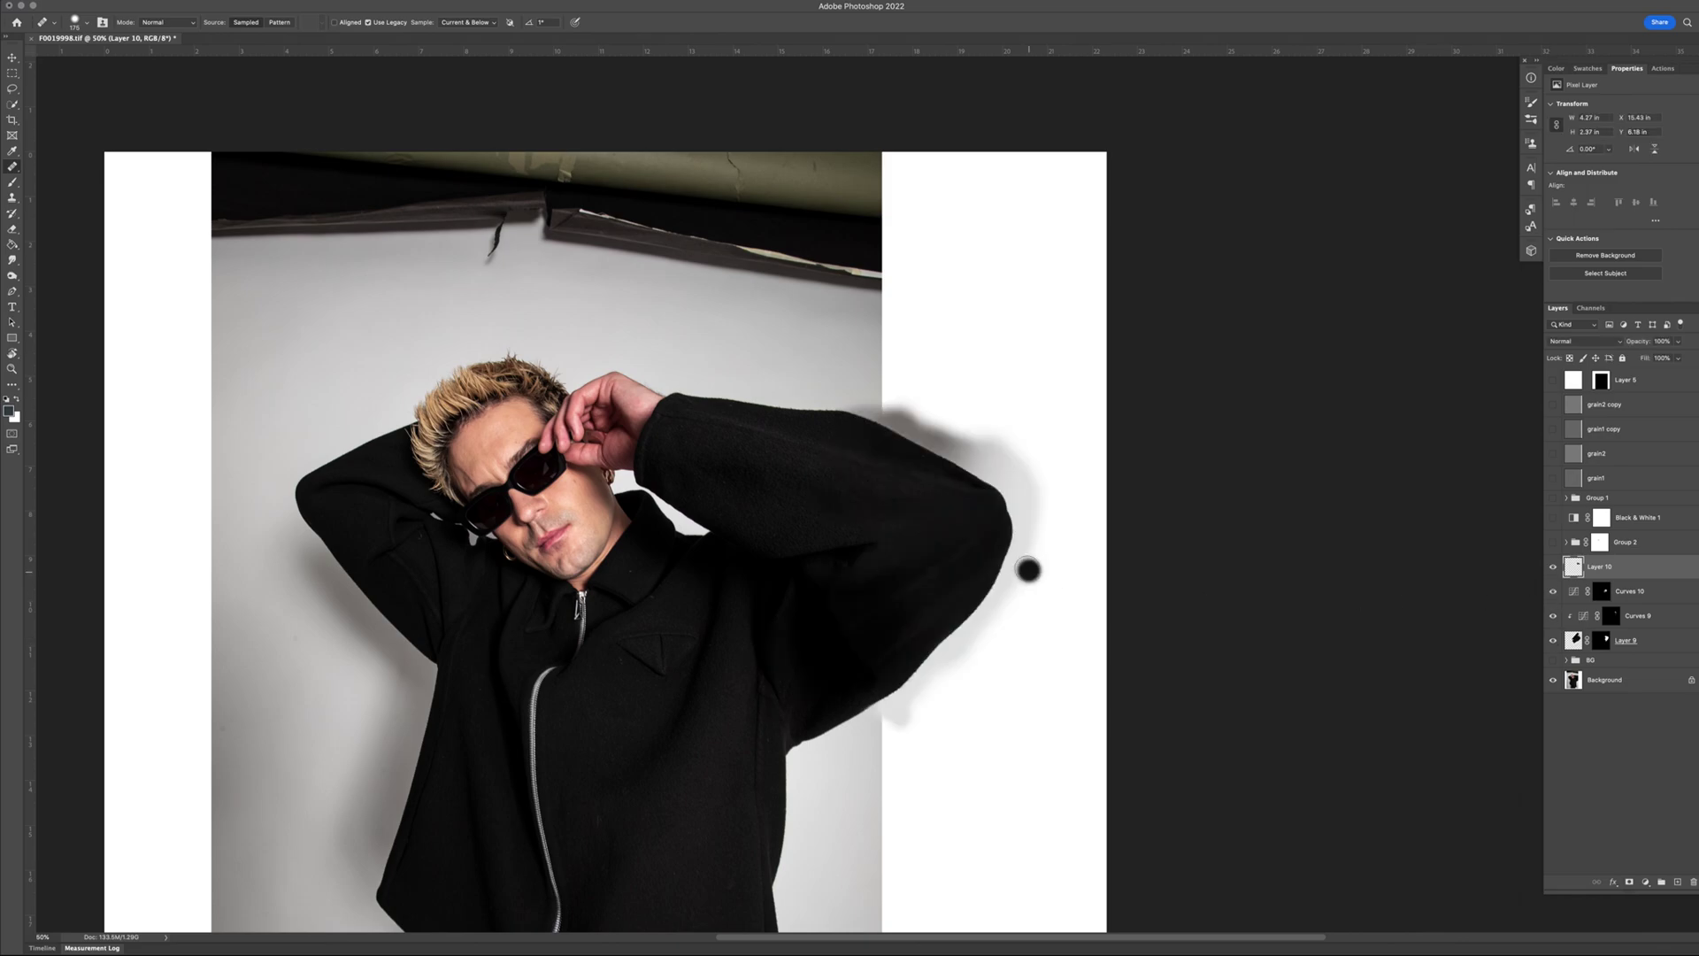
{"action": "scroll", "coordinate": [1288, 580], "scroll_direction": "up", "scroll_amount": 5}
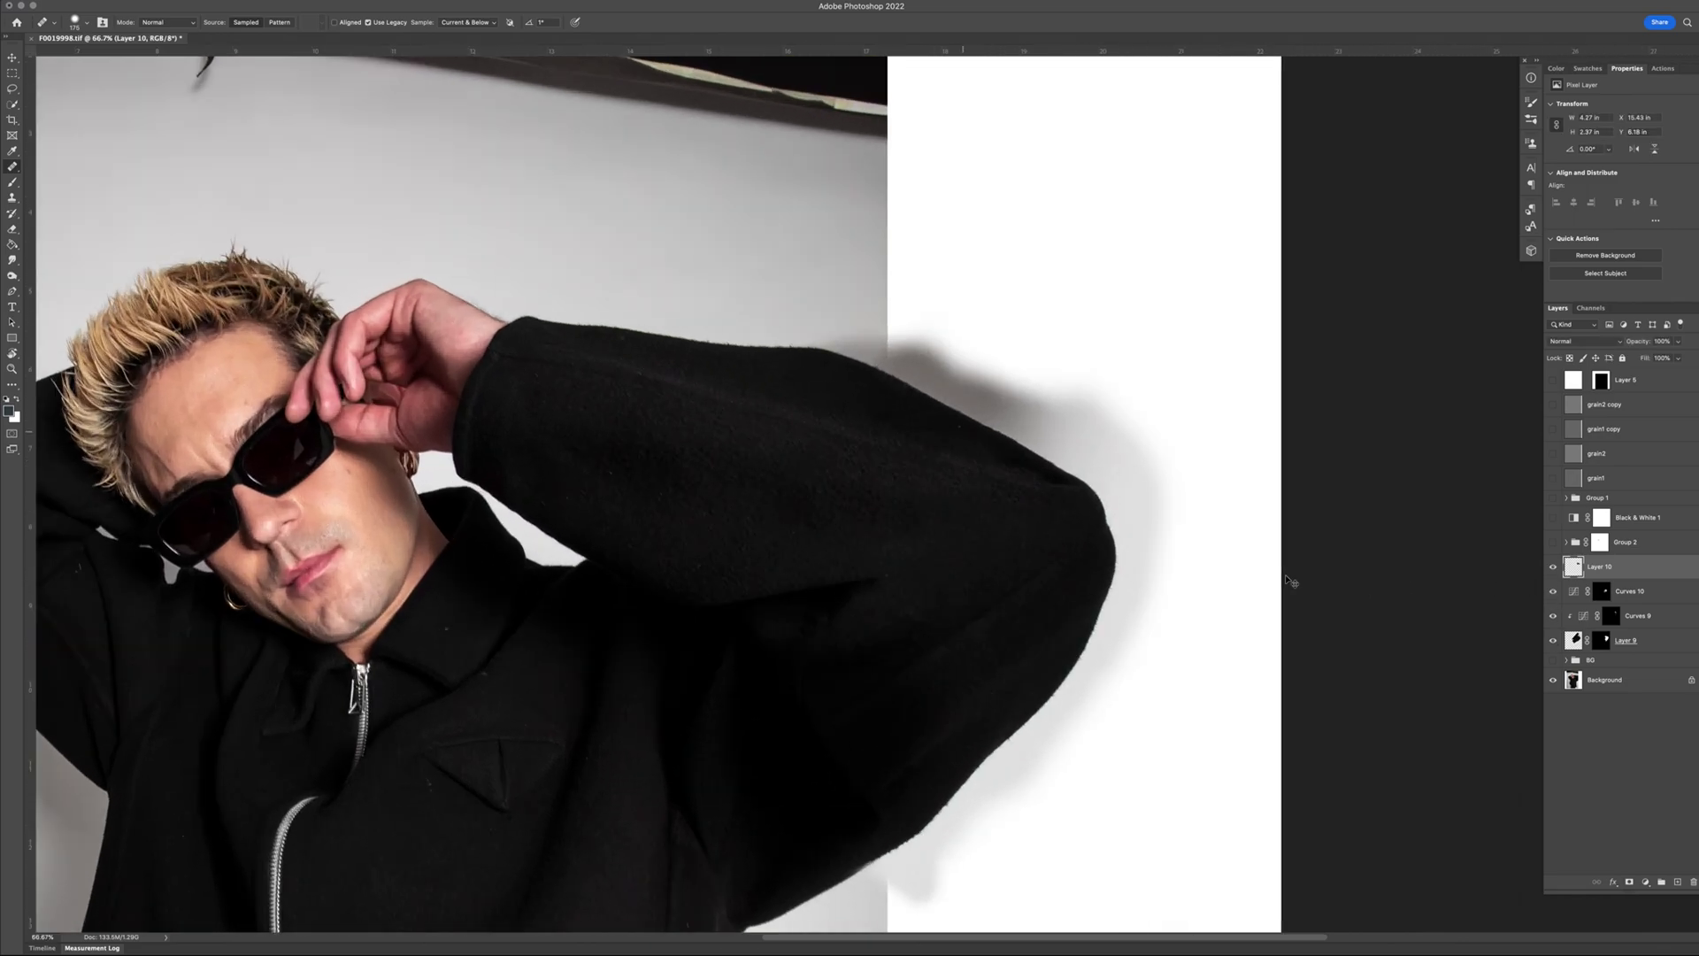
{"action": "scroll", "coordinate": [1288, 580], "scroll_direction": "down", "scroll_amount": 5}
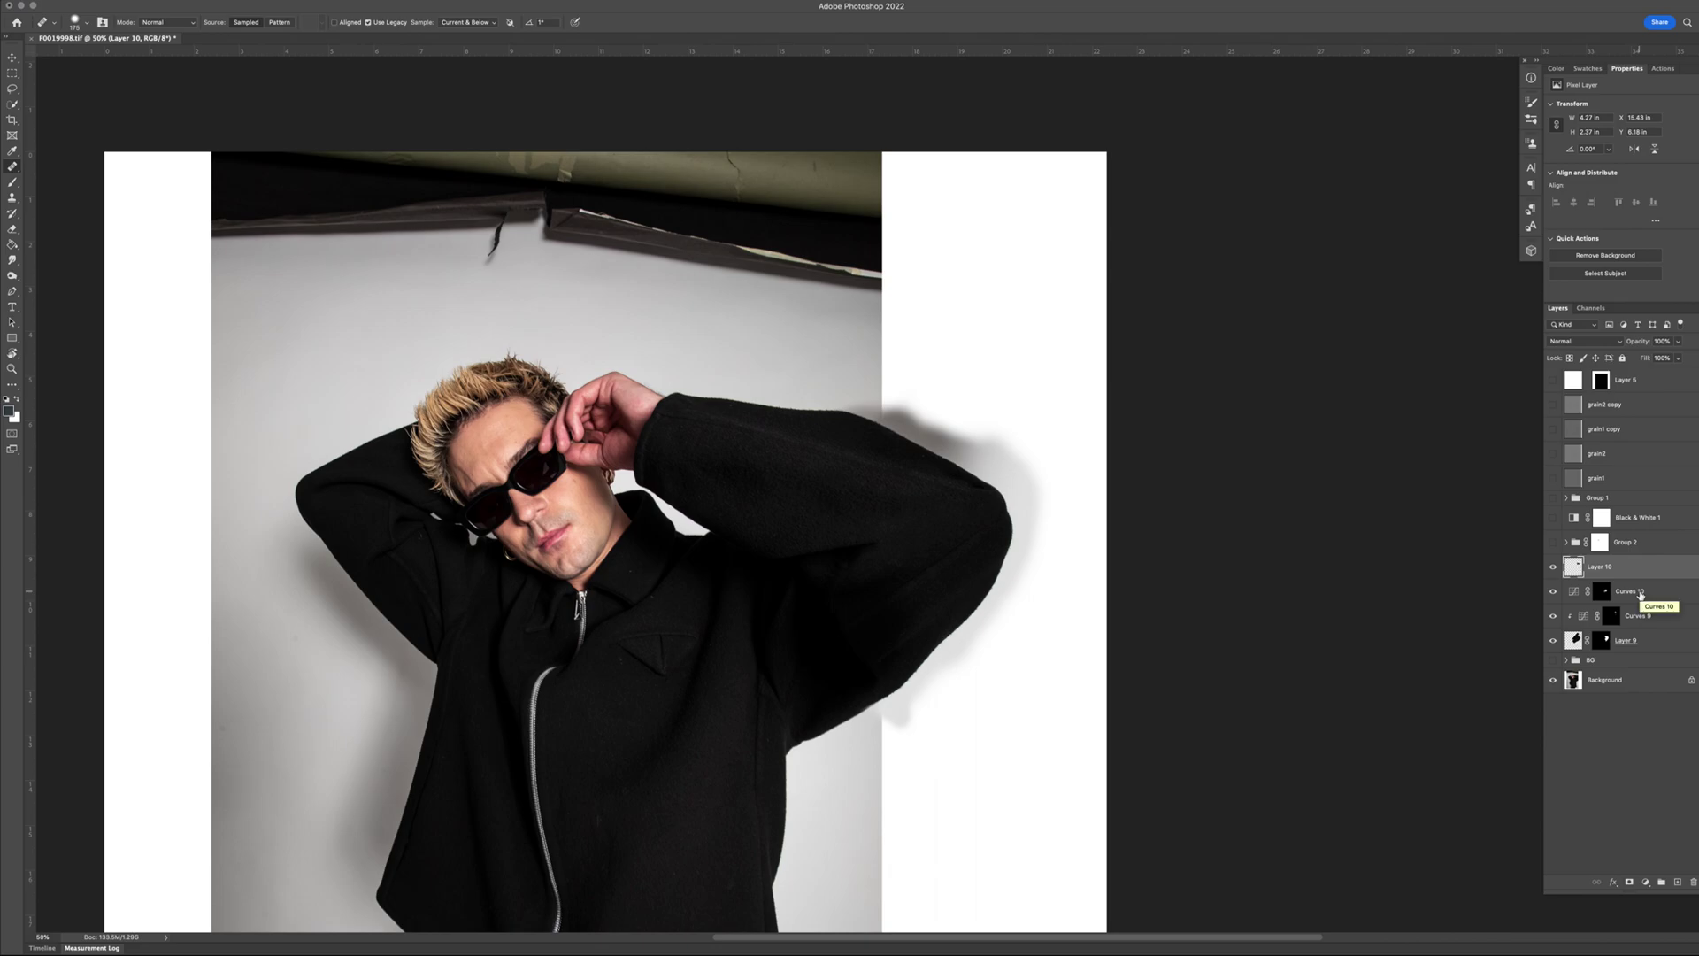
- Stamp all visible layers into a new merged layer and toggle its visibility to check it
{"action": "key", "text": "alt+shift+super+e"}
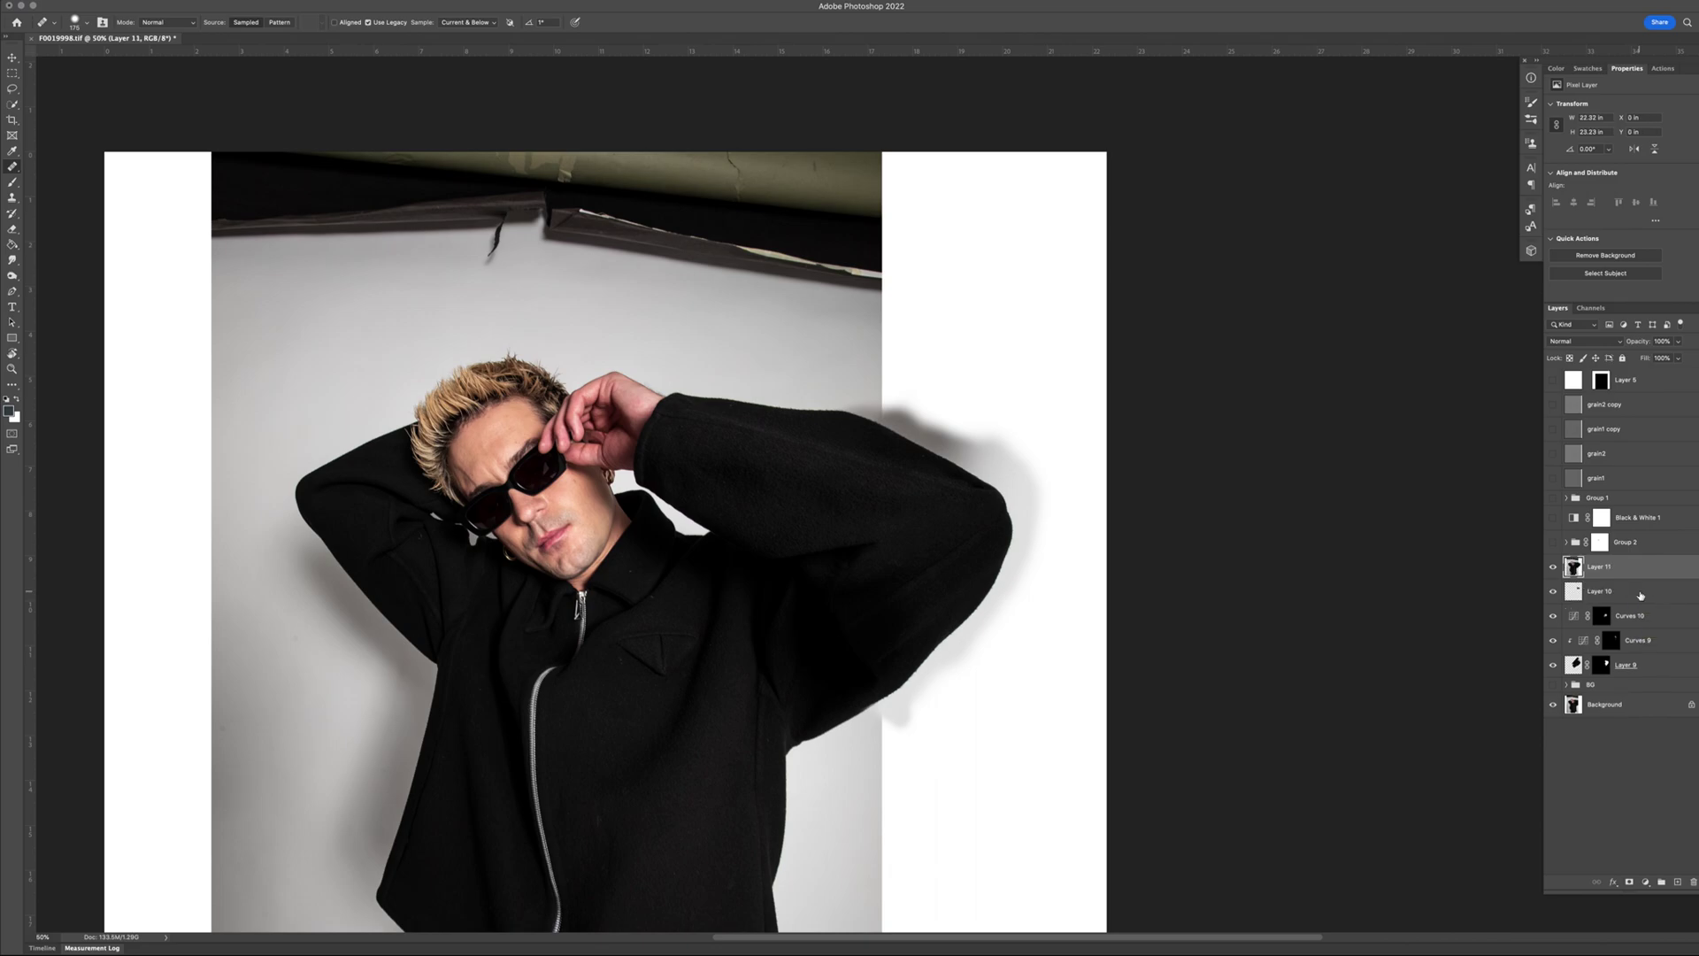
{"action": "left_click", "coordinate": [1553, 567]}
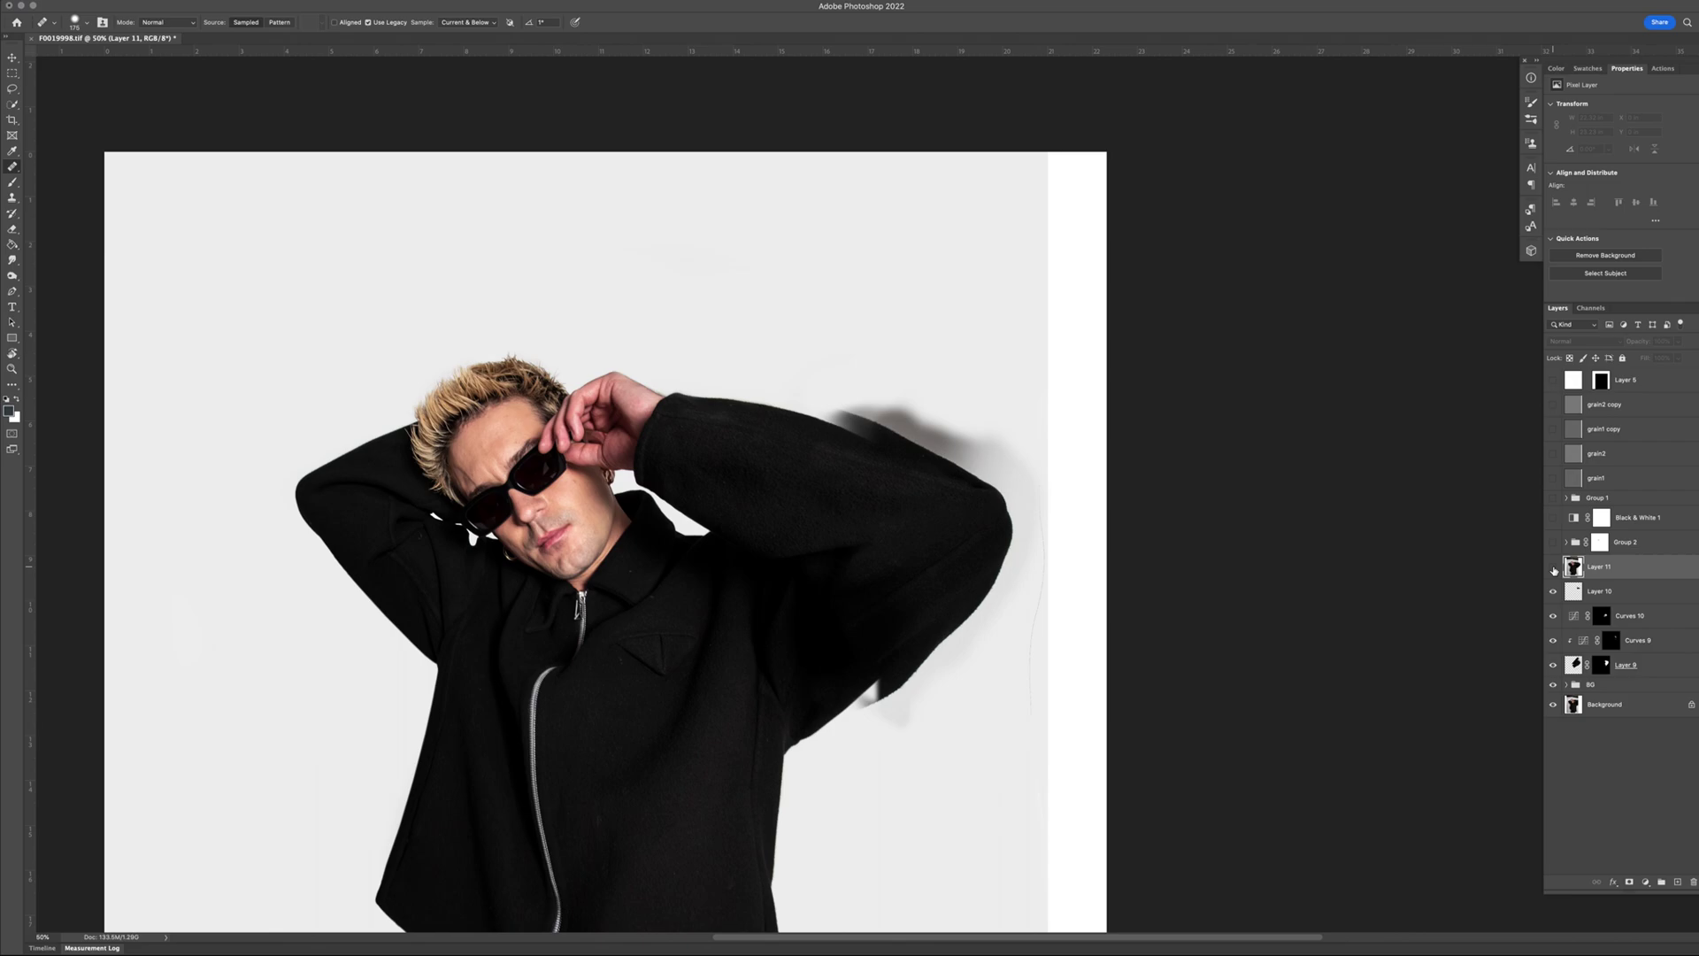
{"action": "left_click", "coordinate": [1553, 567]}
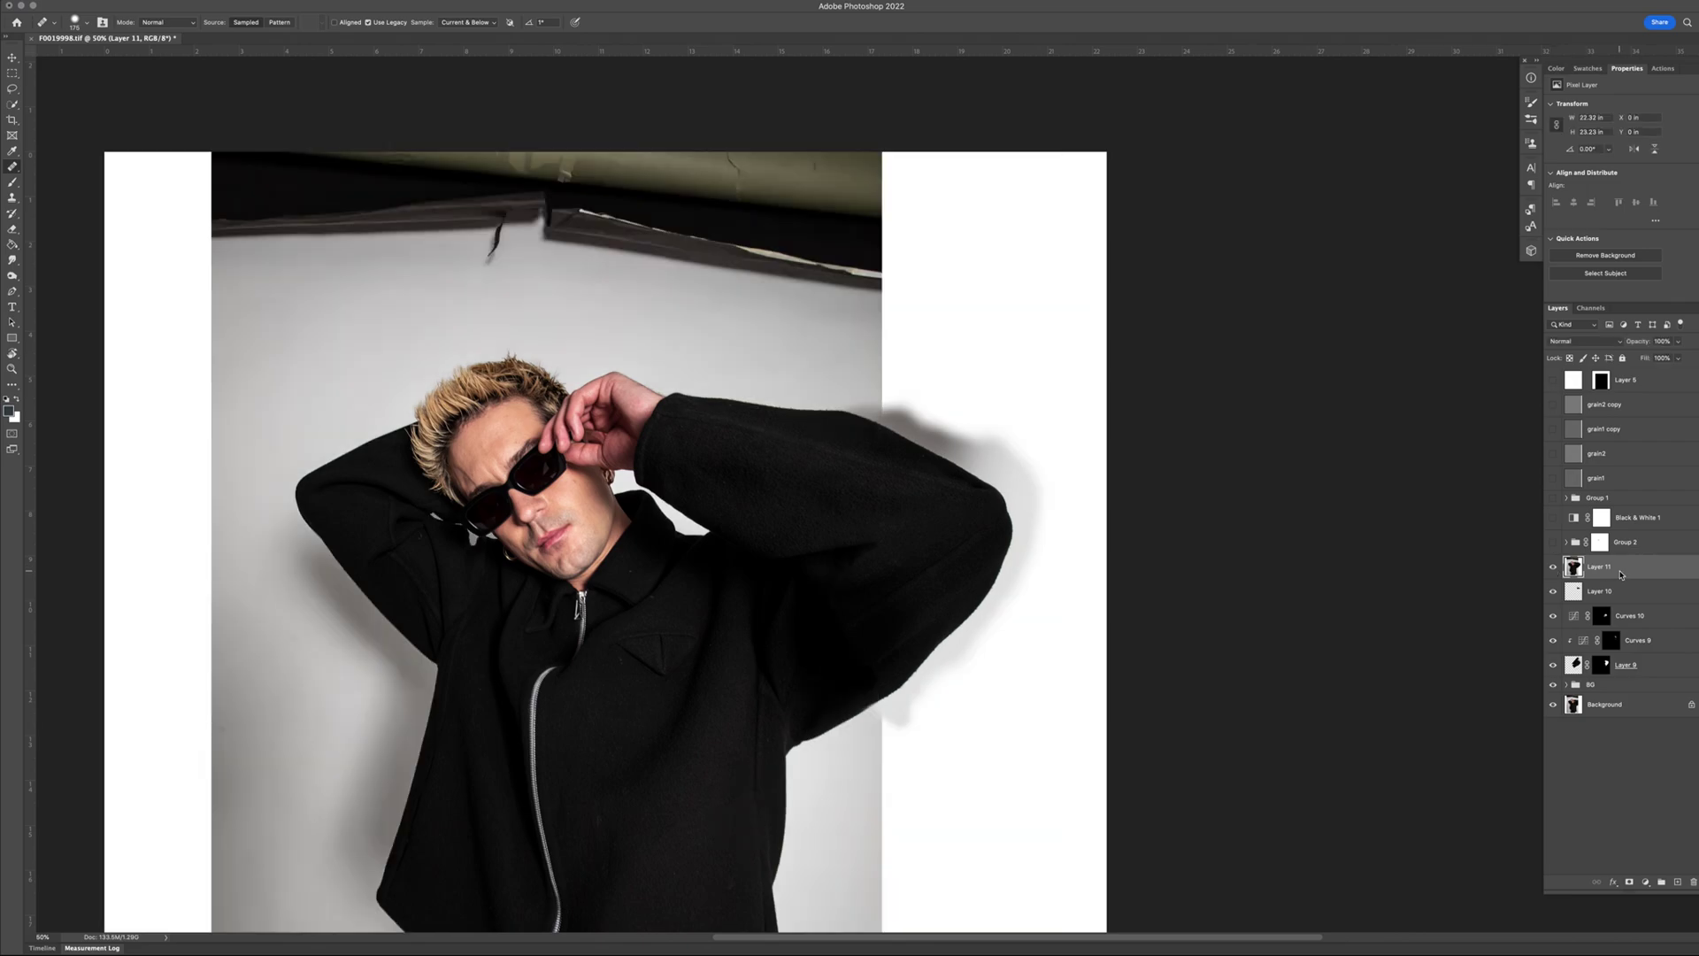
- In Liquify, push the upper sleeve outline and the sleeve's underside inward on the merged layer with progressively smaller brushes
{"action": "key", "text": "shift+super+x"}
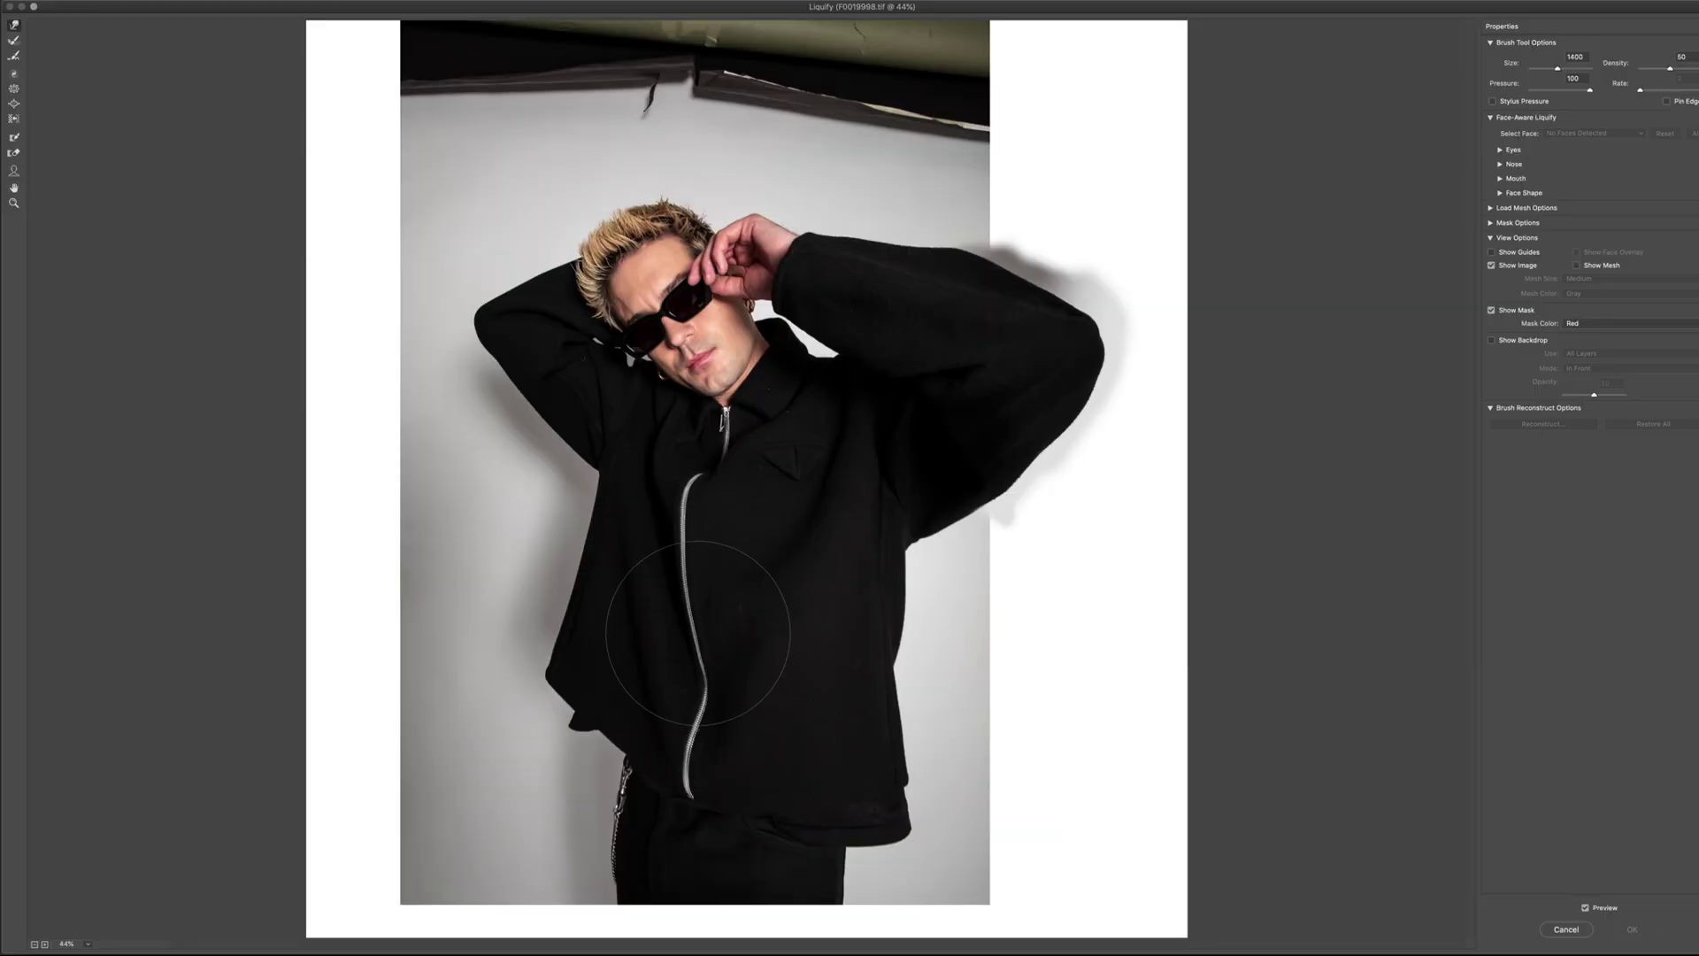
{"action": "left_click_drag", "start_coordinate": [968, 227], "coordinate": [963, 239]}
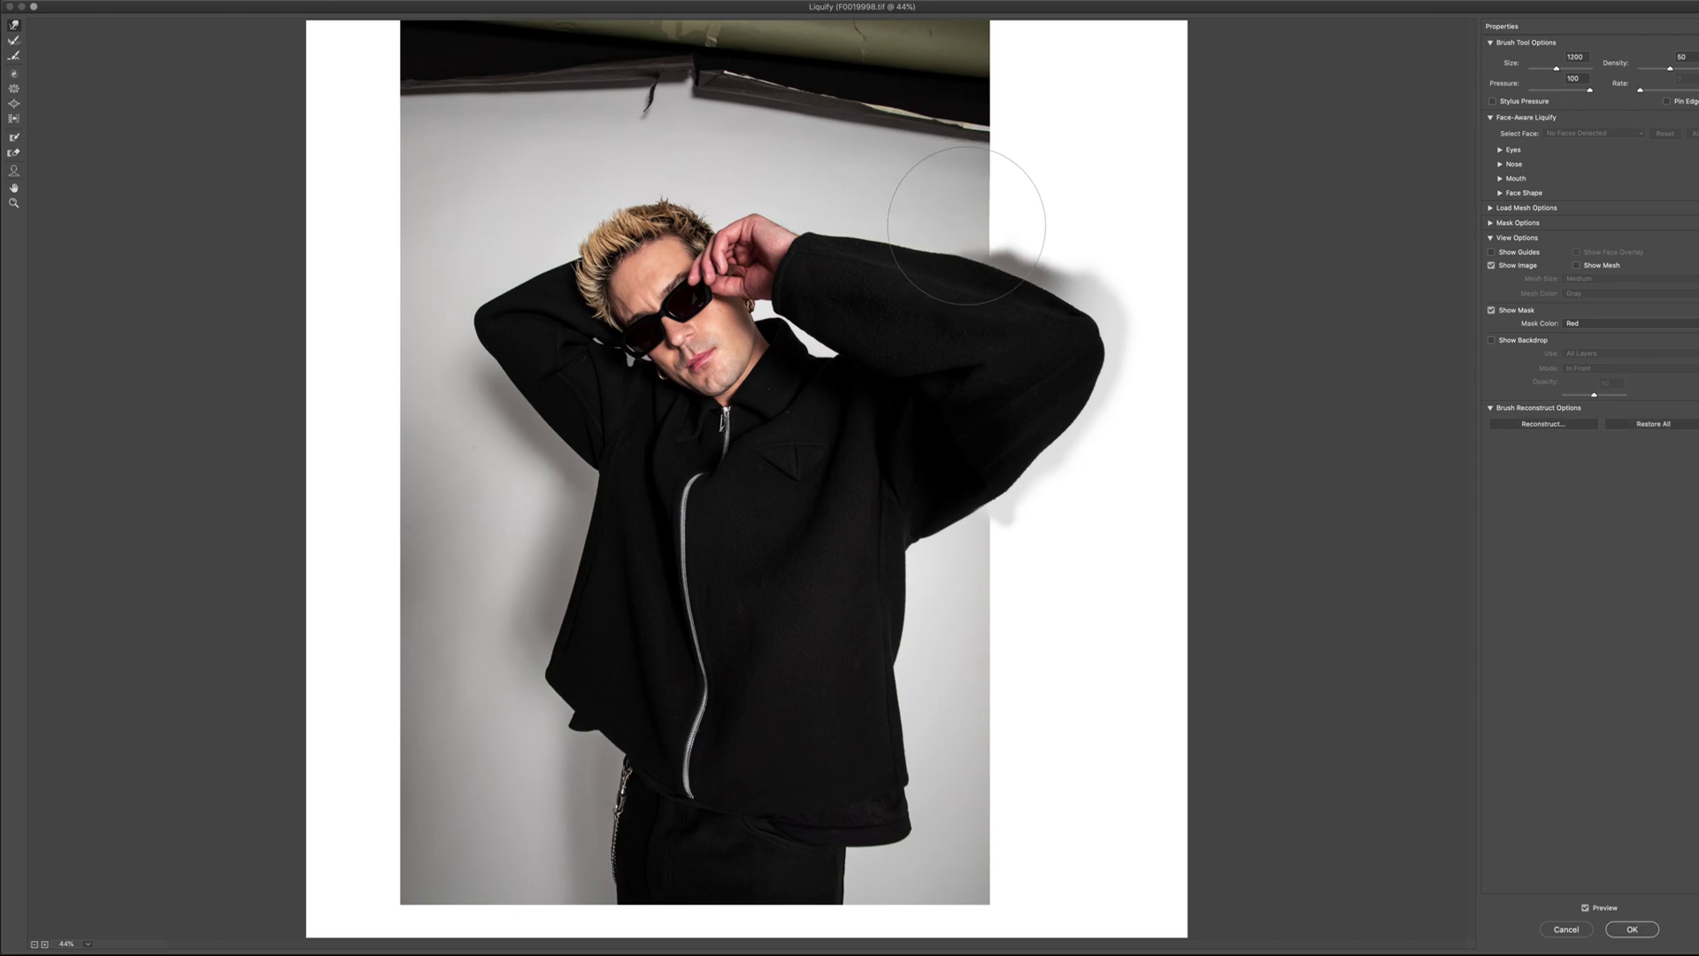
{"action": "key", "text": "bracketleft"}
{"action": "key", "text": "bracketleft"}
{"action": "key", "text": "bracketleft"}
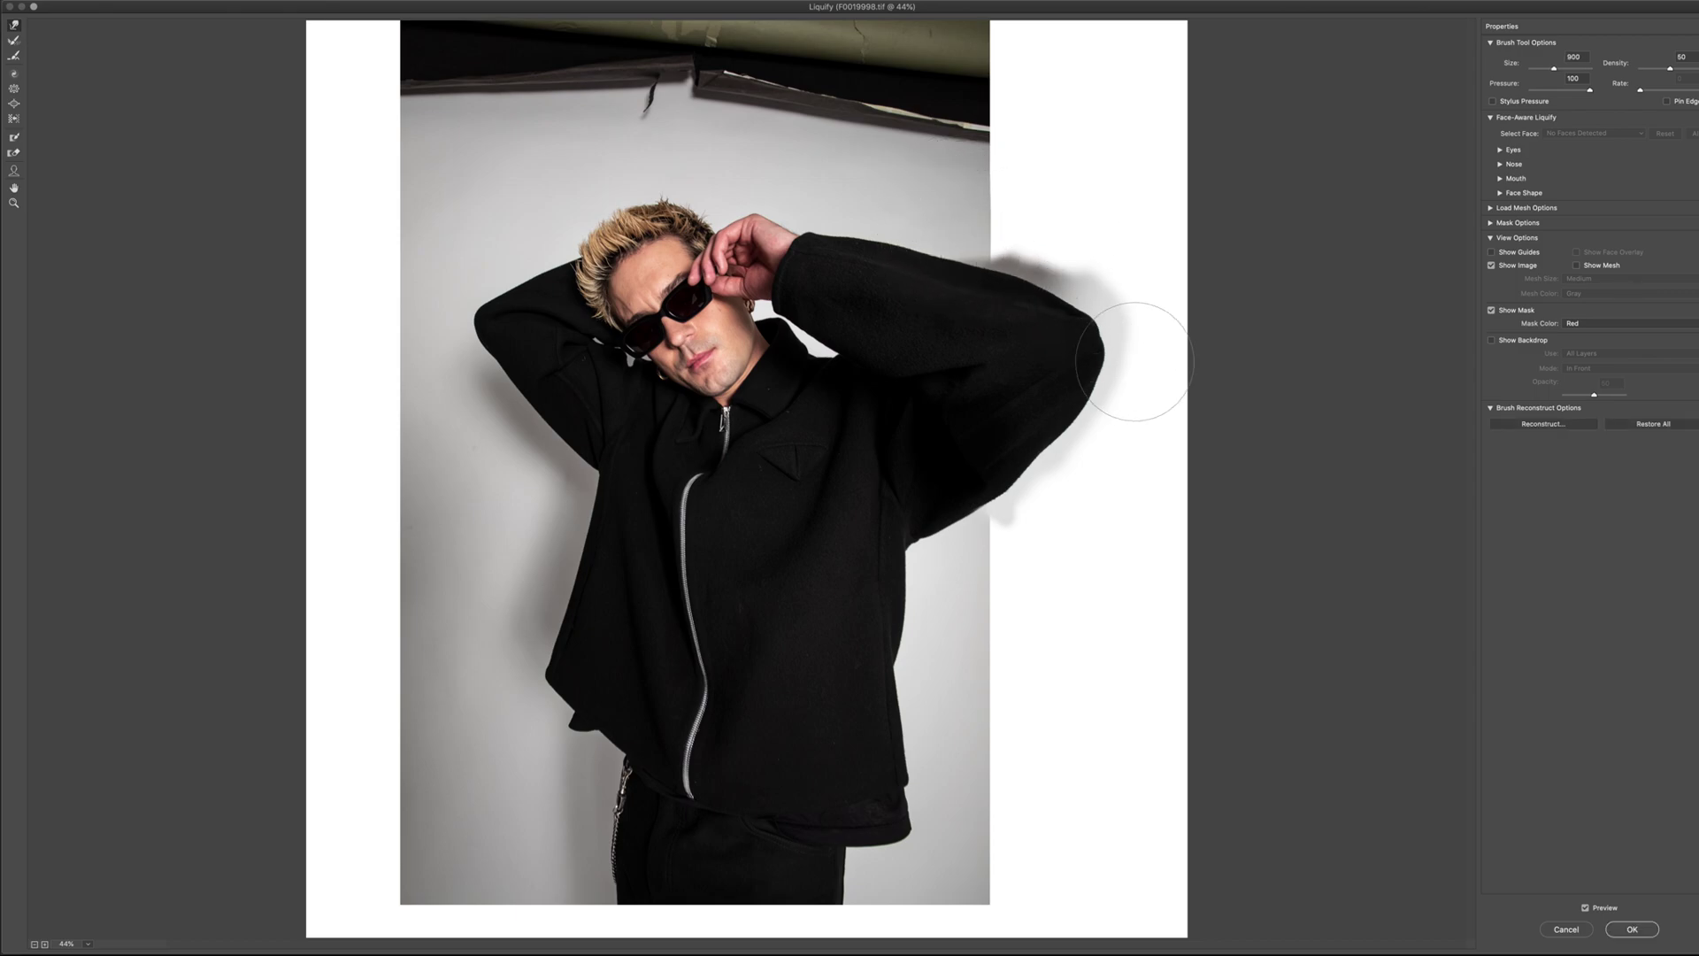
{"action": "left_click_drag", "start_coordinate": [1088, 445], "coordinate": [996, 541]}
{"action": "key", "text": "bracketleft"}
{"action": "key", "text": "bracketleft"}
{"action": "key", "text": "bracketleft"}
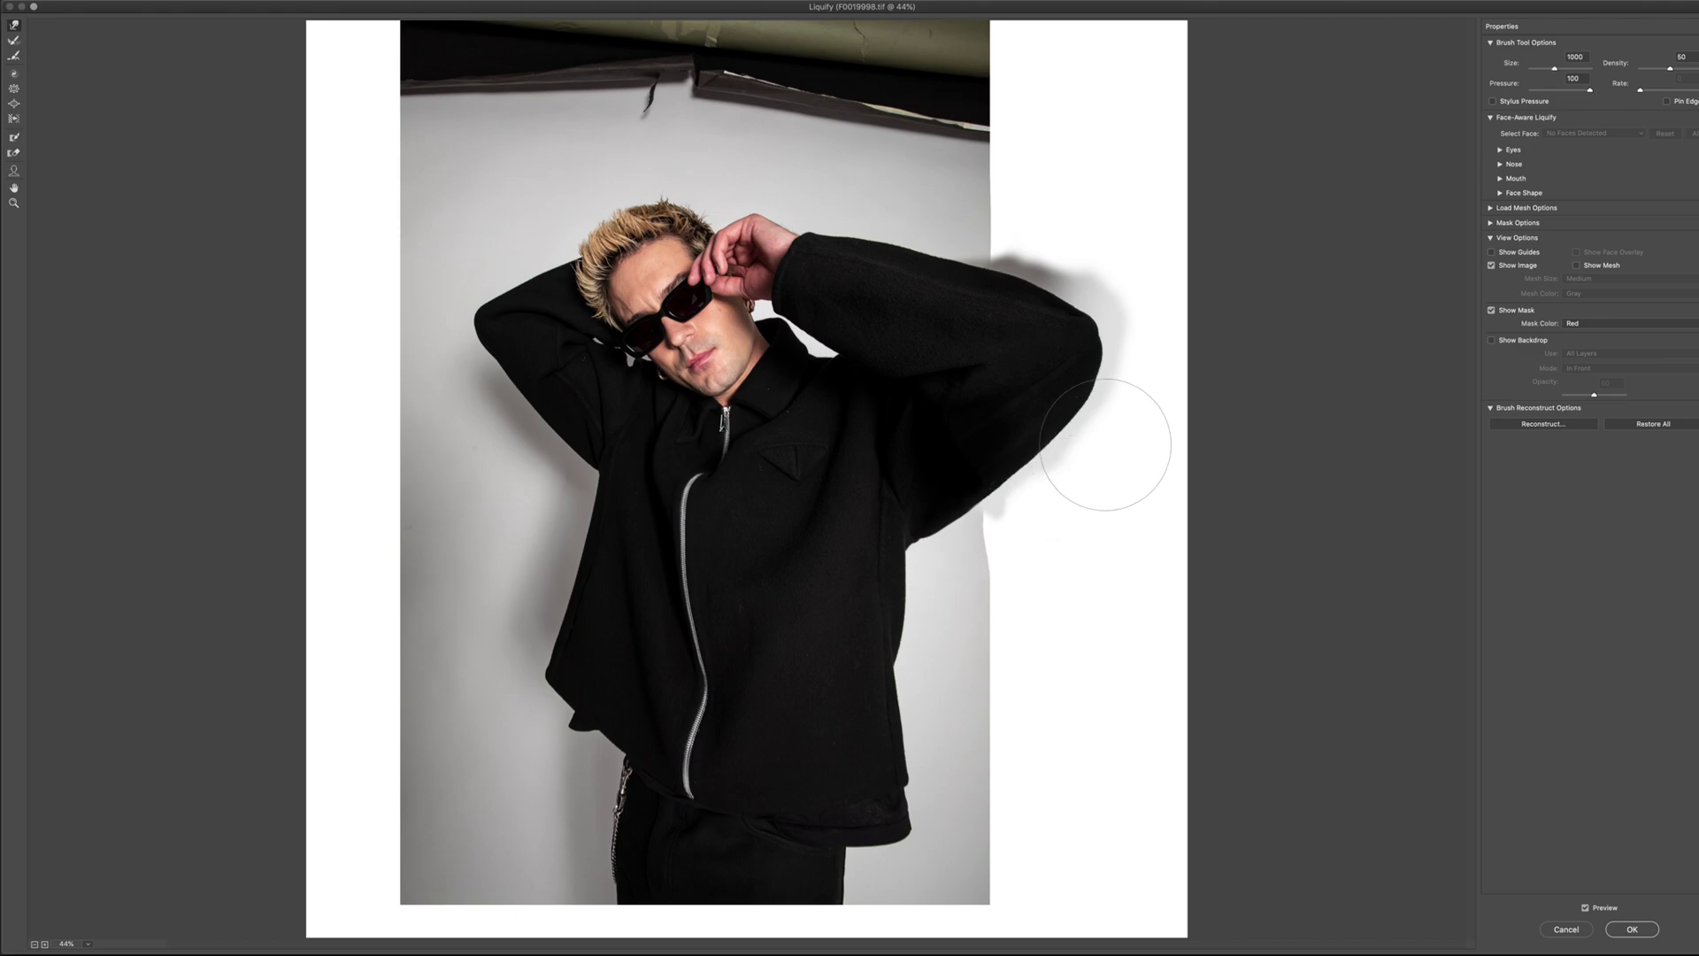
- Round off the elbow and lower sleeve outline with varied brush sizes and apply the Liquify changes
{"action": "key", "text": "bracketright"}
{"action": "key", "text": "bracketleft"}
{"action": "key", "text": "bracketleft"}
{"action": "key", "text": "bracketleft"}
{"action": "key", "text": "bracketleft"}
{"action": "key", "text": "bracketleft"}
{"action": "key", "text": "bracketleft"}
{"action": "key", "text": "bracketleft"}
{"action": "key", "text": "bracketleft"}
{"action": "key", "text": "bracketright"}
{"action": "key", "text": "bracketright"}
{"action": "key", "text": "bracketright"}
{"action": "key", "text": "bracketright"}
{"action": "key", "text": "bracketright"}
{"action": "key", "text": "bracketright"}
{"action": "key", "text": "bracketright"}
{"action": "key", "text": "bracketright"}
{"action": "key", "text": "bracketright"}
{"action": "key", "text": "bracketright"}
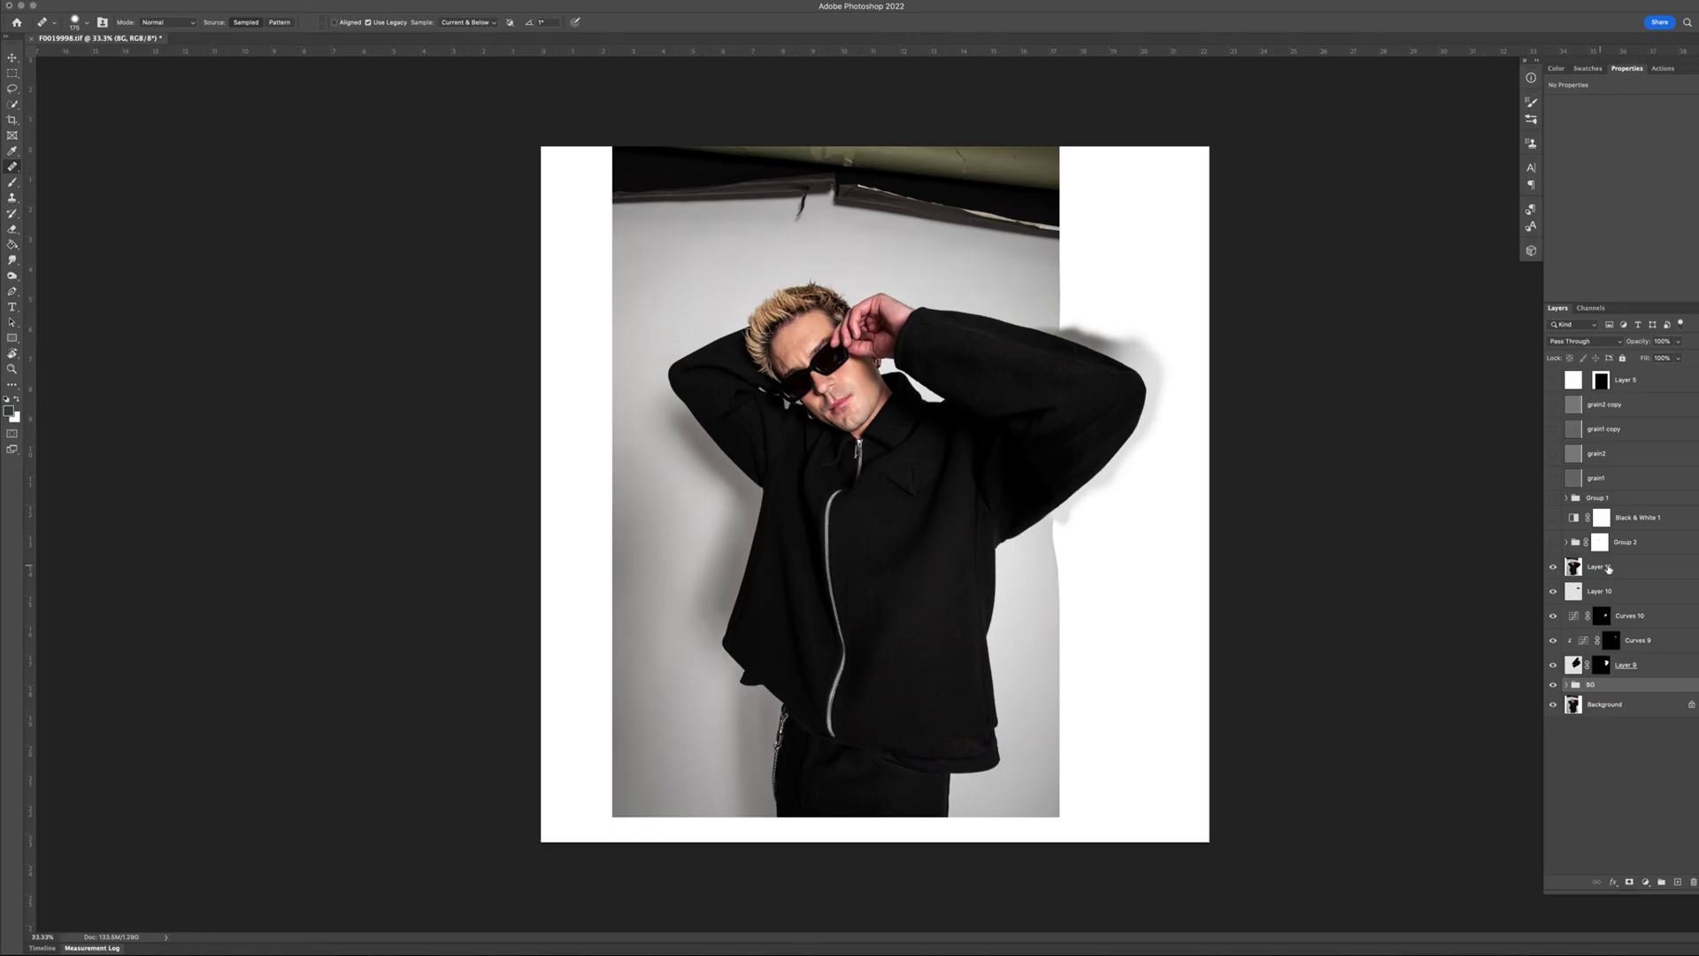
- Reopen Liquify on the merged layer and push the elbow inward with a larger brush
{"action": "left_click", "coordinate": [1613, 569]}
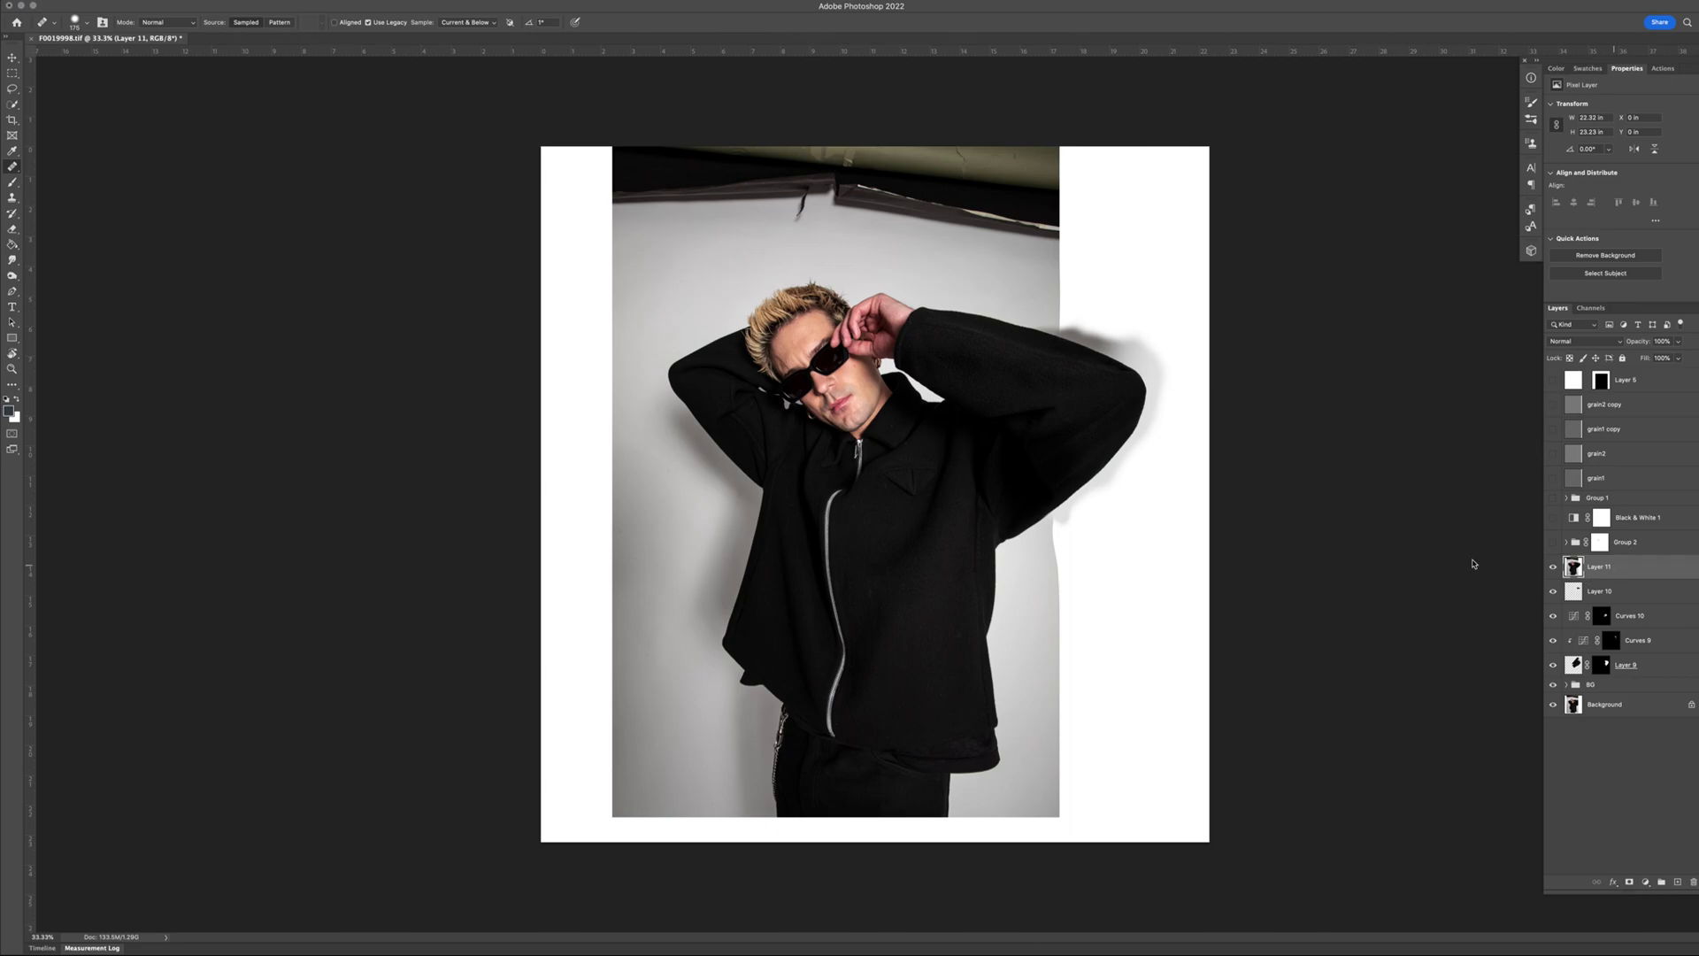
{"action": "key", "text": "super+shift+x"}
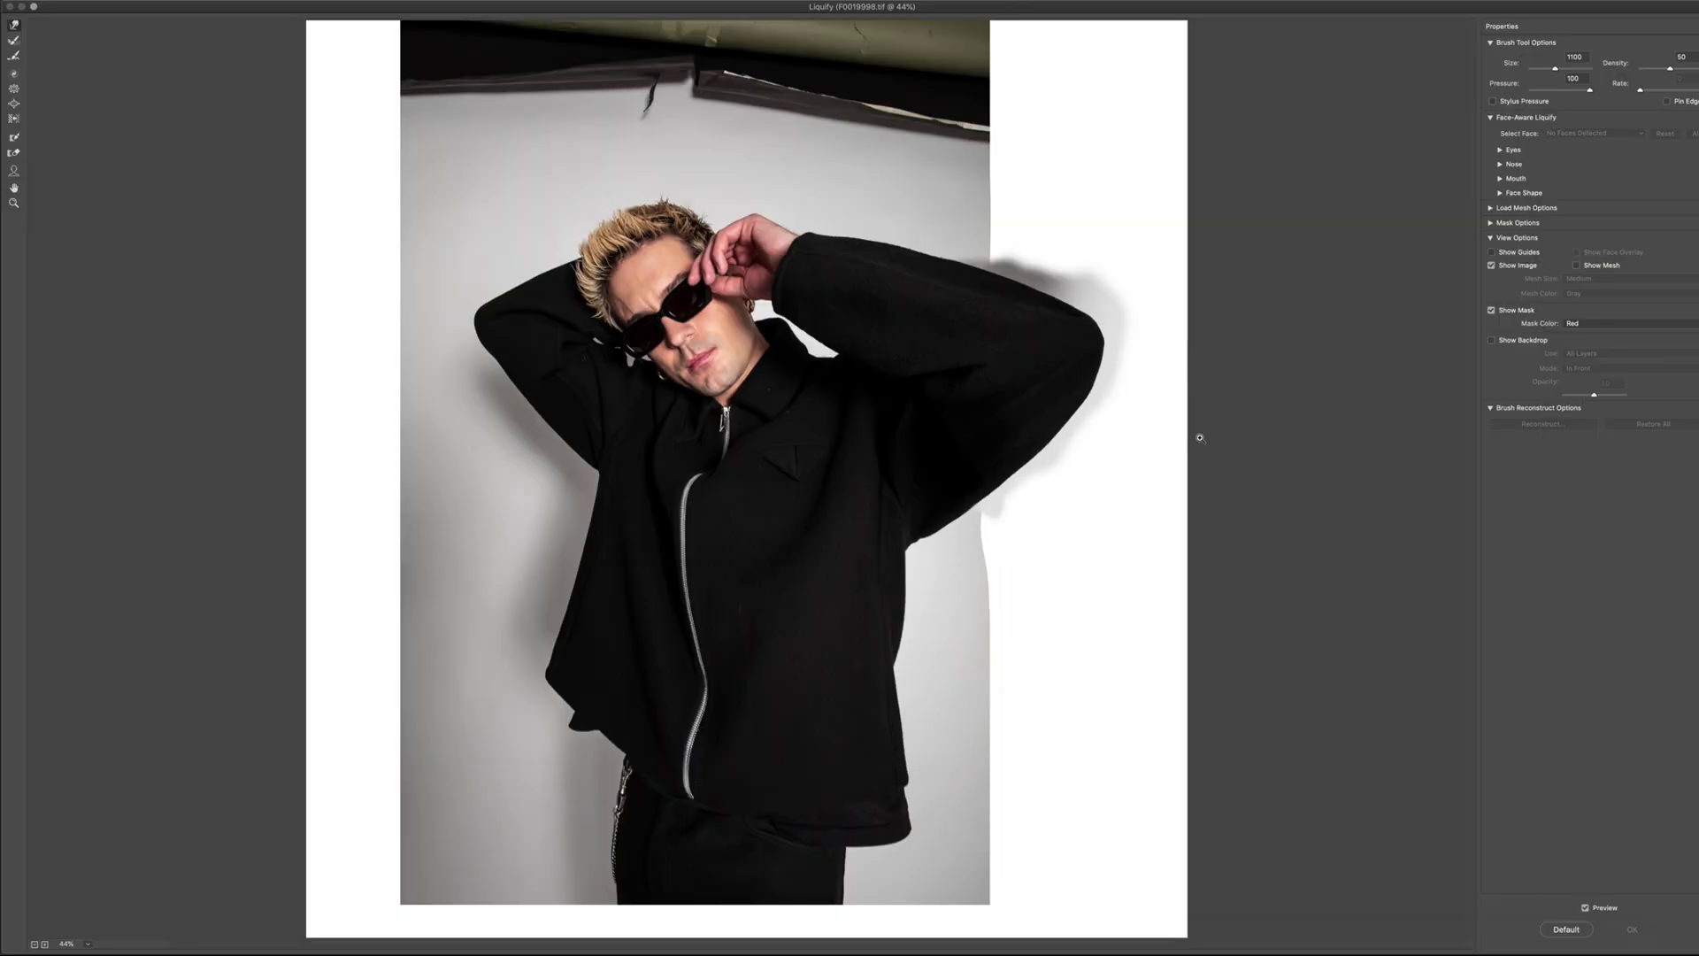
{"action": "key", "text": "super+minus"}
{"action": "key", "text": "bracketright"}
{"action": "key", "text": "bracketright"}
{"action": "key", "text": "bracketright"}
{"action": "key", "text": "bracketright"}
{"action": "key", "text": "bracketright"}
{"action": "key", "text": "bracketright"}
{"action": "key", "text": "bracketright"}
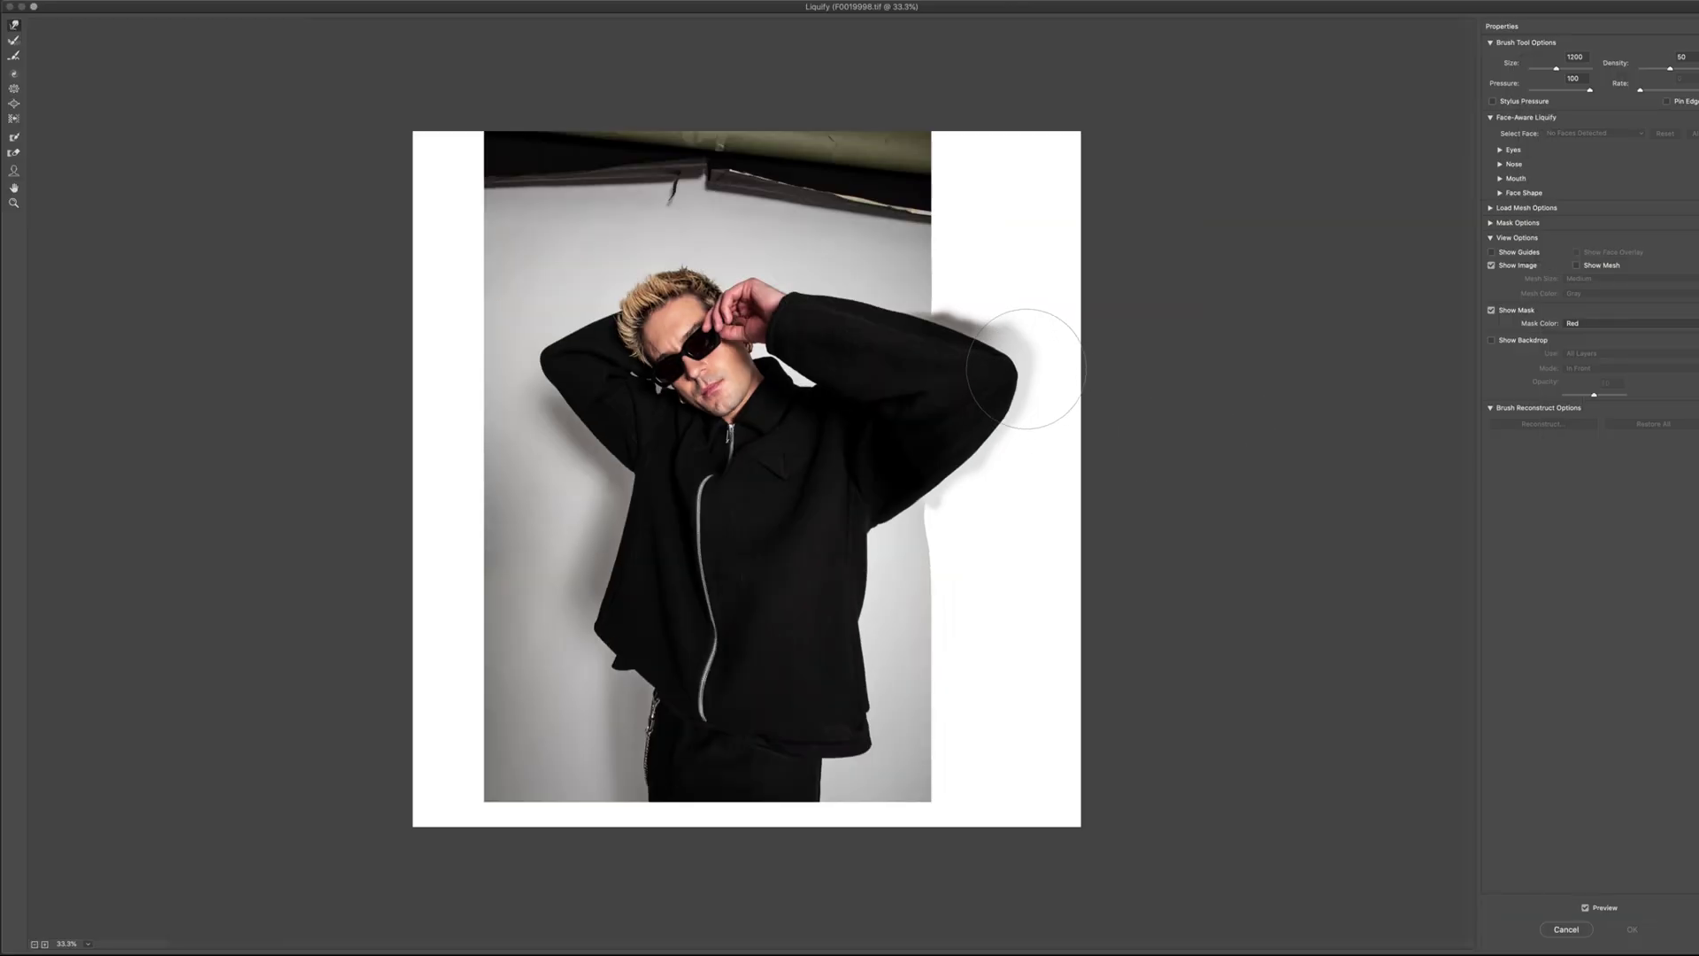
{"action": "key", "text": "bracketright"}
{"action": "key", "text": "bracketright"}
{"action": "mouse_move", "coordinate": [1018, 342]}
{"action": "left_mouse_down"}
{"action": "mouse_move", "coordinate": [994, 345]}
{"action": "mouse_move", "coordinate": [1008, 450]}
{"action": "left_mouse_up"}
{"action": "key", "text": "bracketright"}
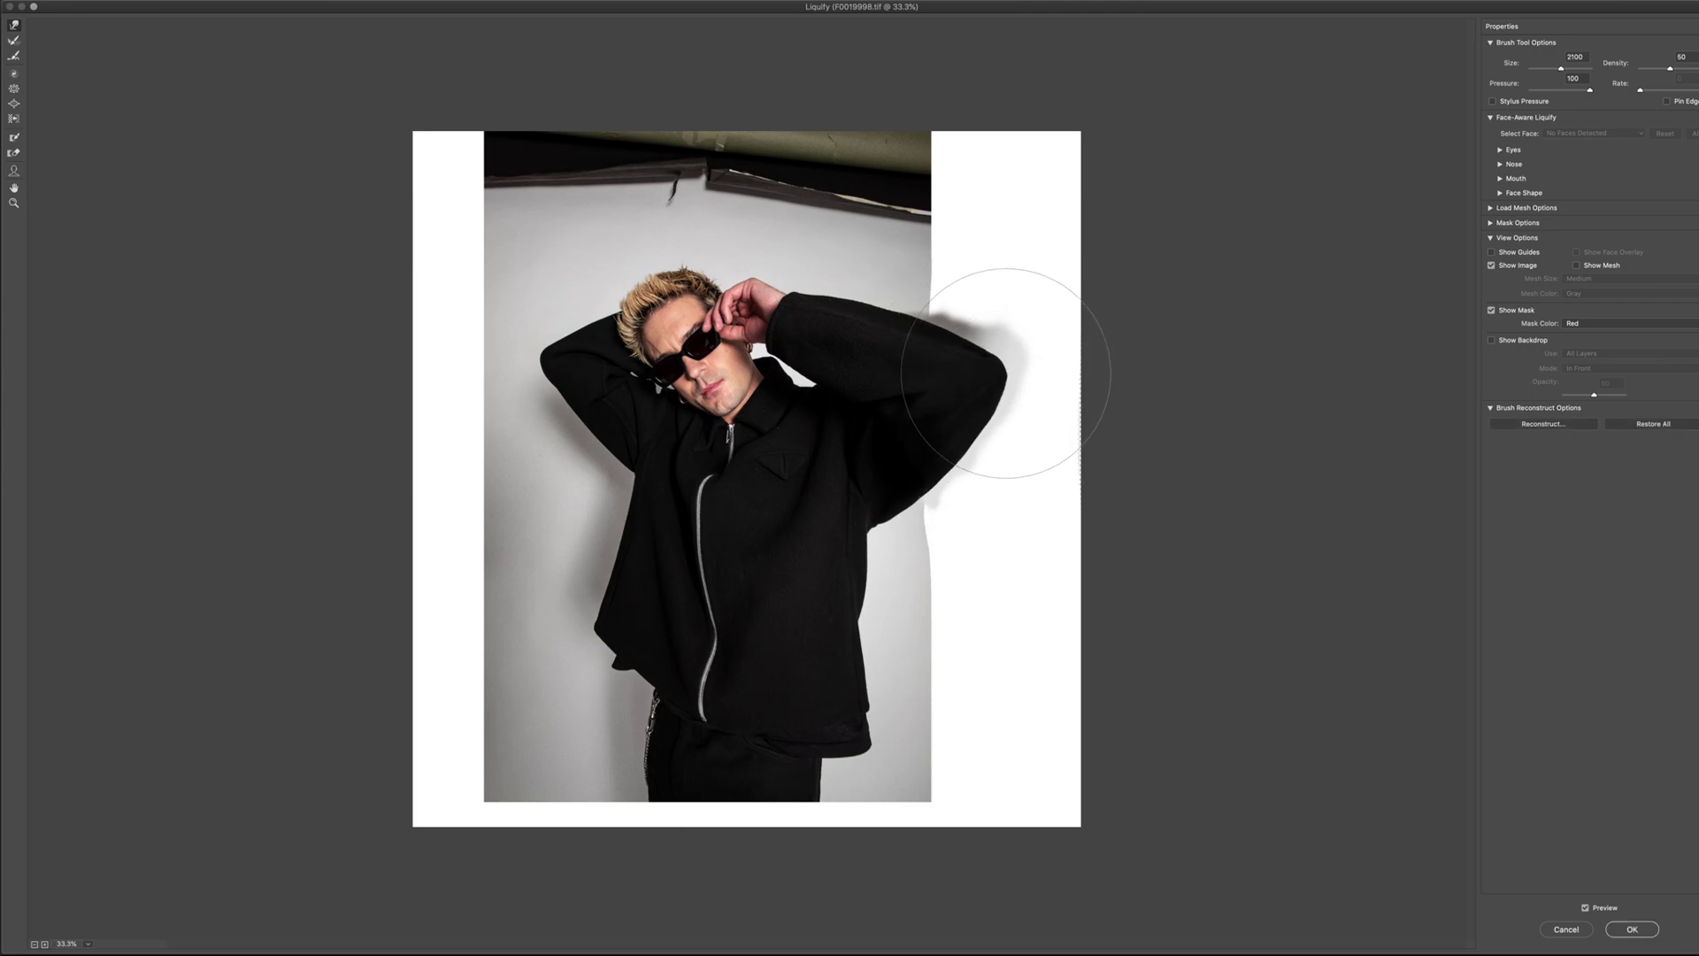
- Pull the elbow and upper arm further in using a Liquify brush of about 2600
{"action": "key", "text": "bracketright"}
{"action": "key", "text": "bracketright"}
{"action": "key", "text": "bracketright"}
{"action": "key", "text": "bracketright"}
{"action": "key", "text": "bracketright"}
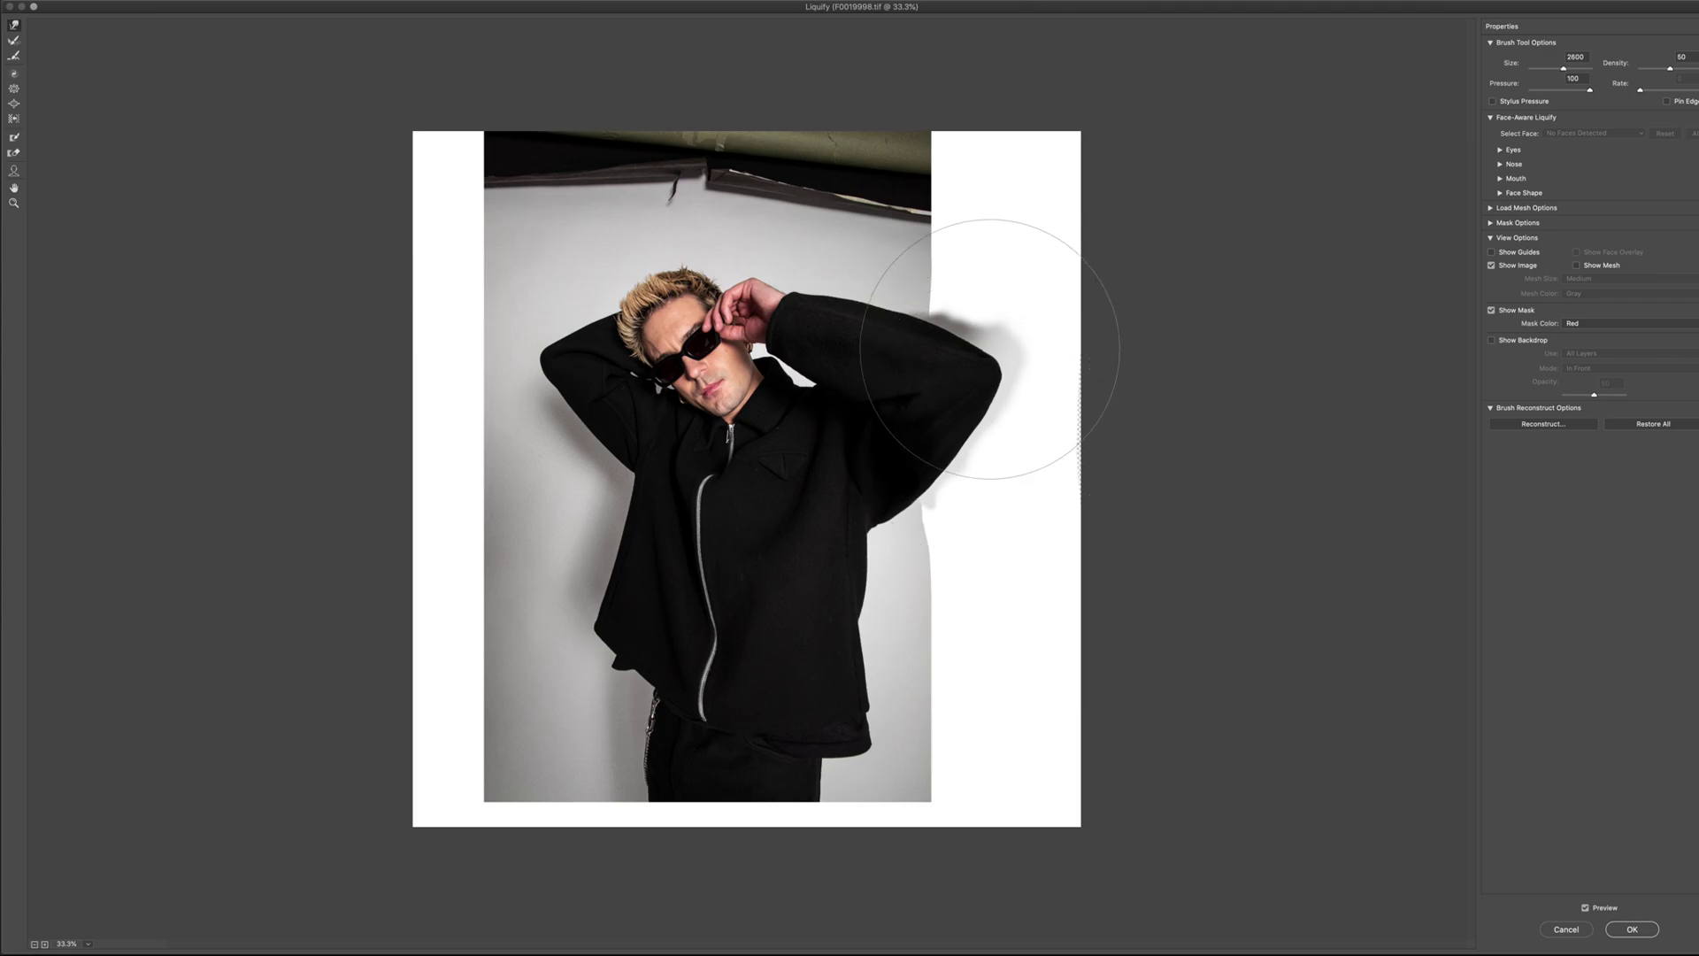
{"action": "left_click_drag", "start_coordinate": [991, 348], "coordinate": [981, 352]}
{"action": "left_click_drag", "start_coordinate": [913, 264], "coordinate": [903, 279]}
{"action": "key", "text": "bracketleft"}
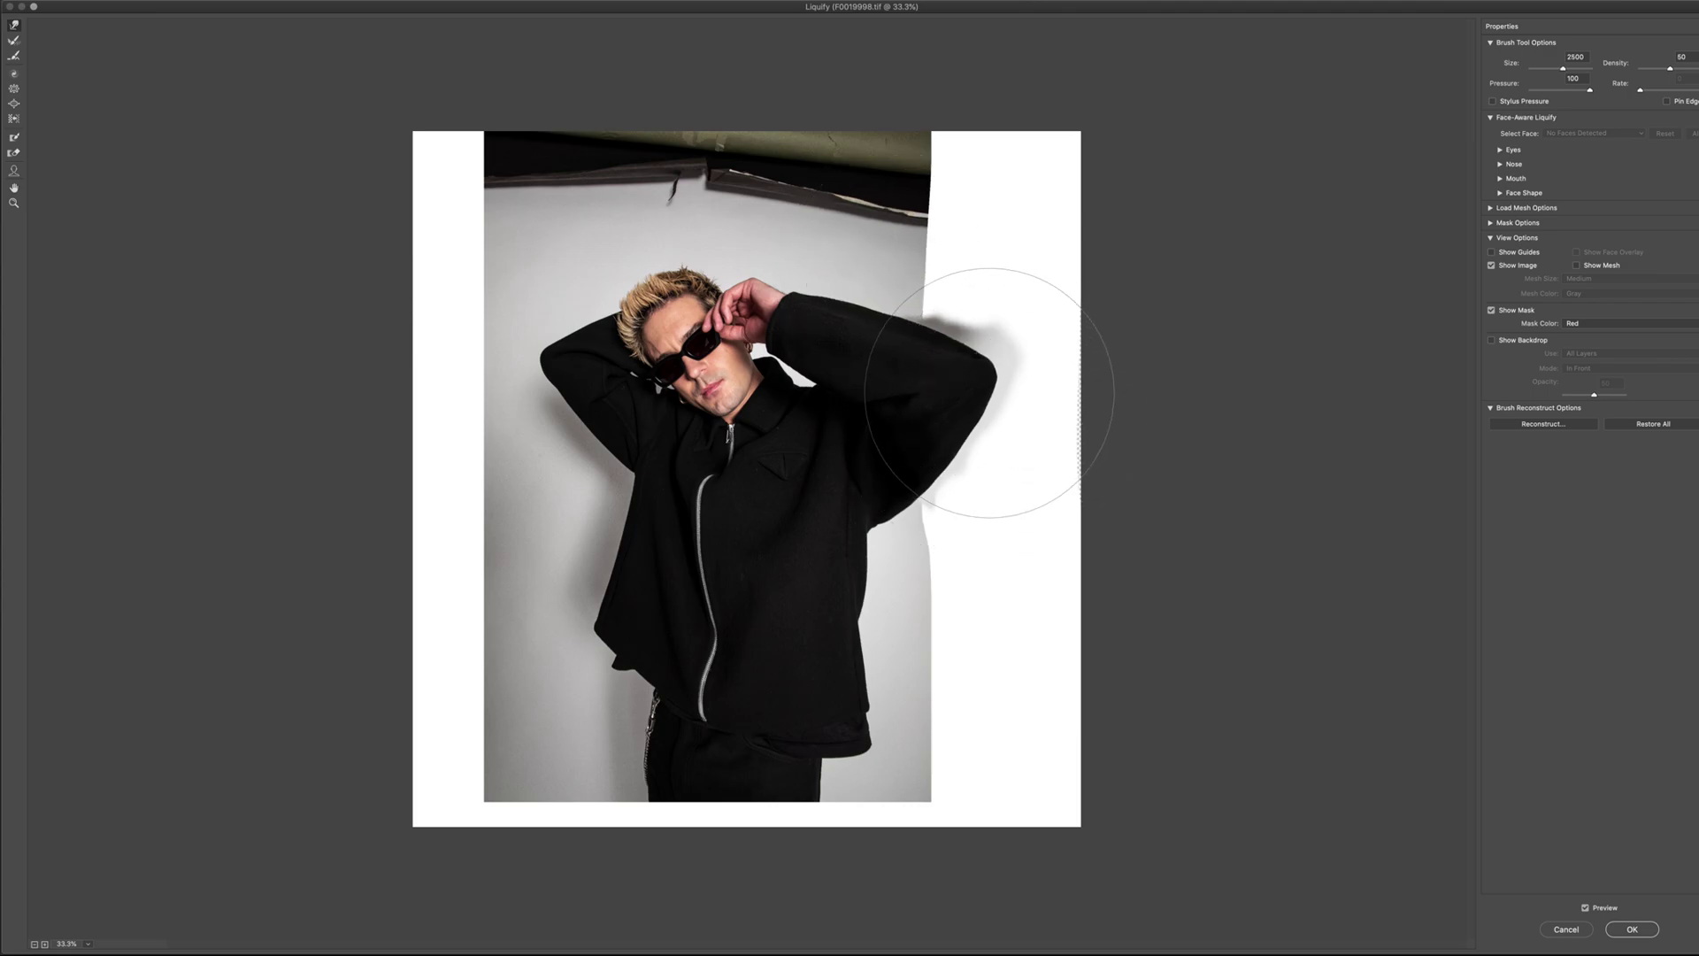
- Refine the lower sleeve outline with smaller brushes, apply Liquify, and hide the sleeve layers to compare with the original photo
{"action": "mouse_move", "coordinate": [989, 393]}
{"action": "left_mouse_down"}
{"action": "mouse_move", "coordinate": [1023, 414]}
{"action": "mouse_move", "coordinate": [1035, 383]}
{"action": "mouse_move", "coordinate": [1009, 339]}
{"action": "mouse_move", "coordinate": [1004, 444]}
{"action": "mouse_move", "coordinate": [1028, 501]}
{"action": "left_mouse_up"}
{"action": "key", "text": "bracketleft"}
{"action": "key", "text": "bracketleft"}
{"action": "key", "text": "bracketleft"}
{"action": "key", "text": "bracketleft"}
{"action": "key", "text": "bracketleft"}
{"action": "key", "text": "bracketleft"}
{"action": "key", "text": "bracketleft"}
{"action": "key", "text": "bracketleft"}
{"action": "key", "text": "bracketleft"}
{"action": "key", "text": "bracketleft"}
{"action": "key", "text": "bracketleft"}
{"action": "key", "text": "bracketleft"}
{"action": "key", "text": "bracketleft"}
{"action": "key", "text": "bracketleft"}
{"action": "key", "text": "bracketleft"}
{"action": "key", "text": "bracketleft"}
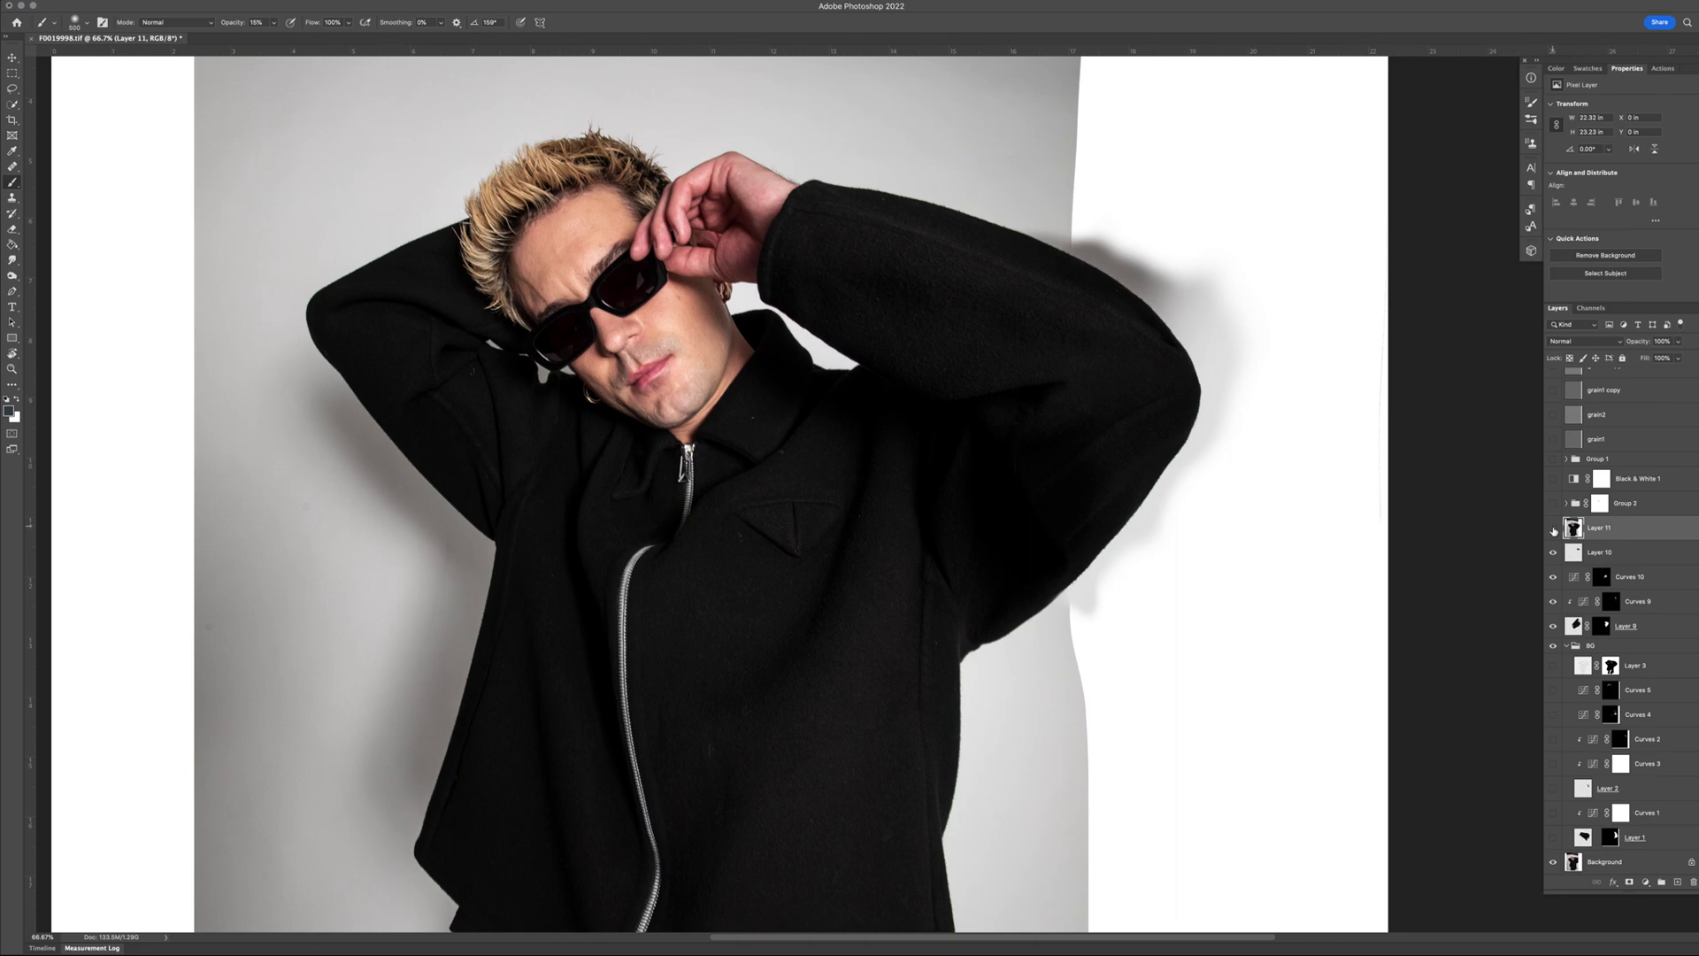
{"action": "left_click", "coordinate": [1554, 628]}
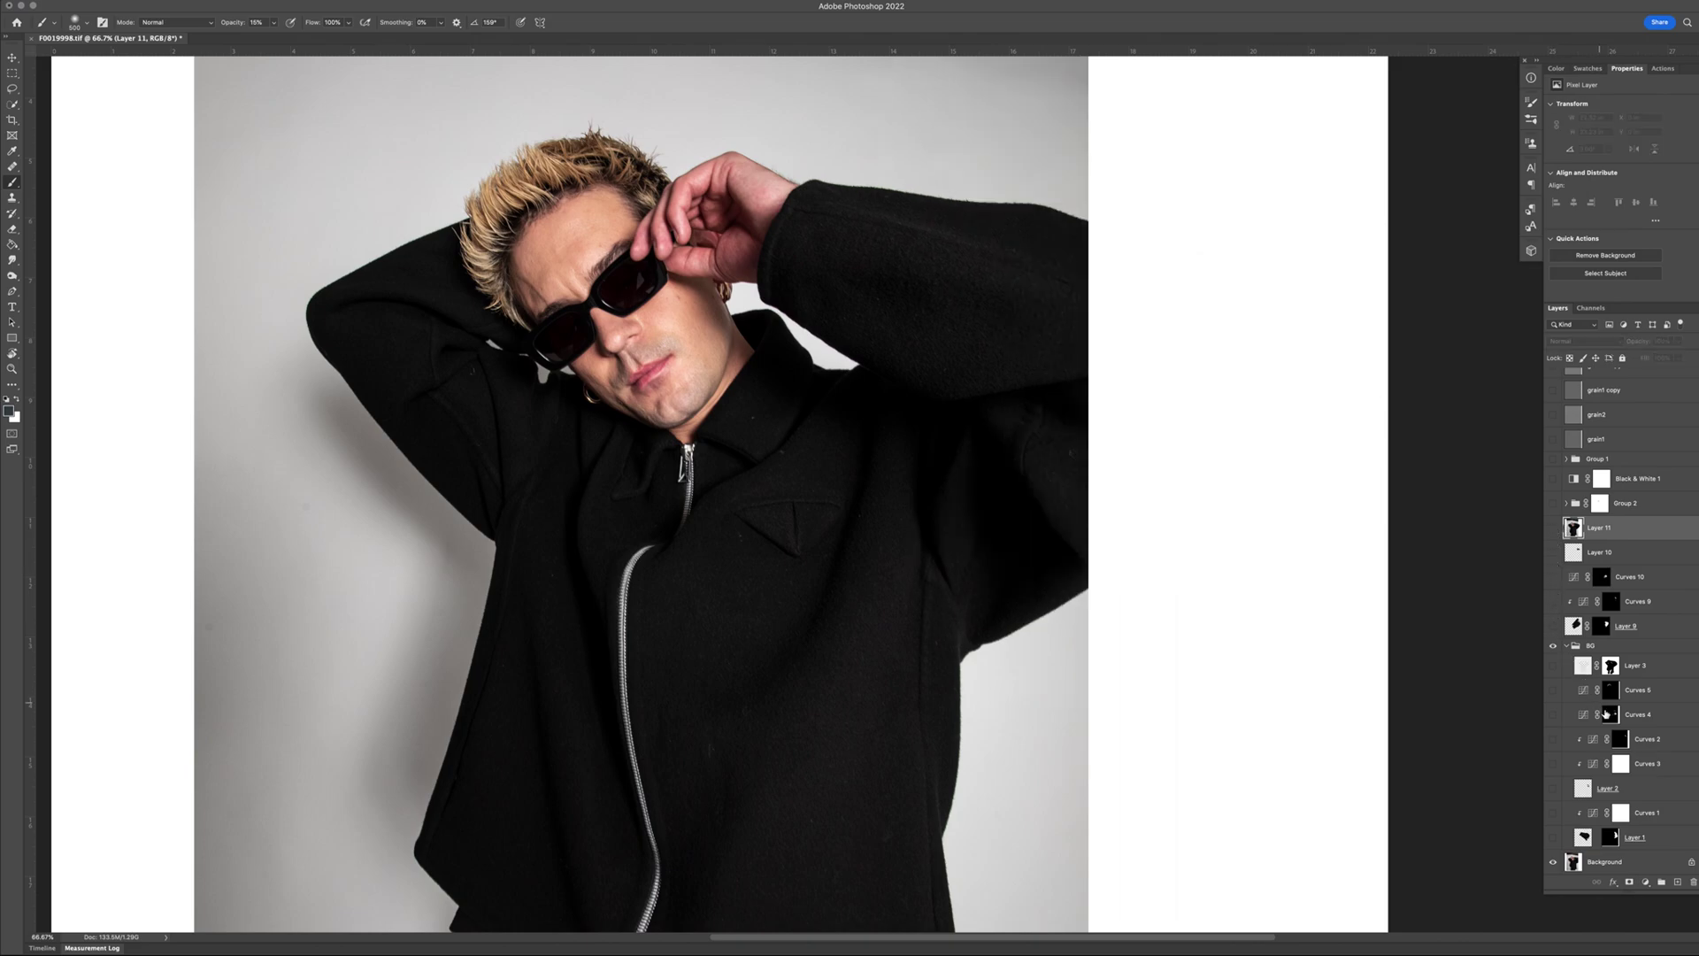
- Turn the sleeve reconstruction layers in the BG group back on one after another, from Layer 1 up through Curves 4
{"action": "left_click", "coordinate": [1554, 838]}
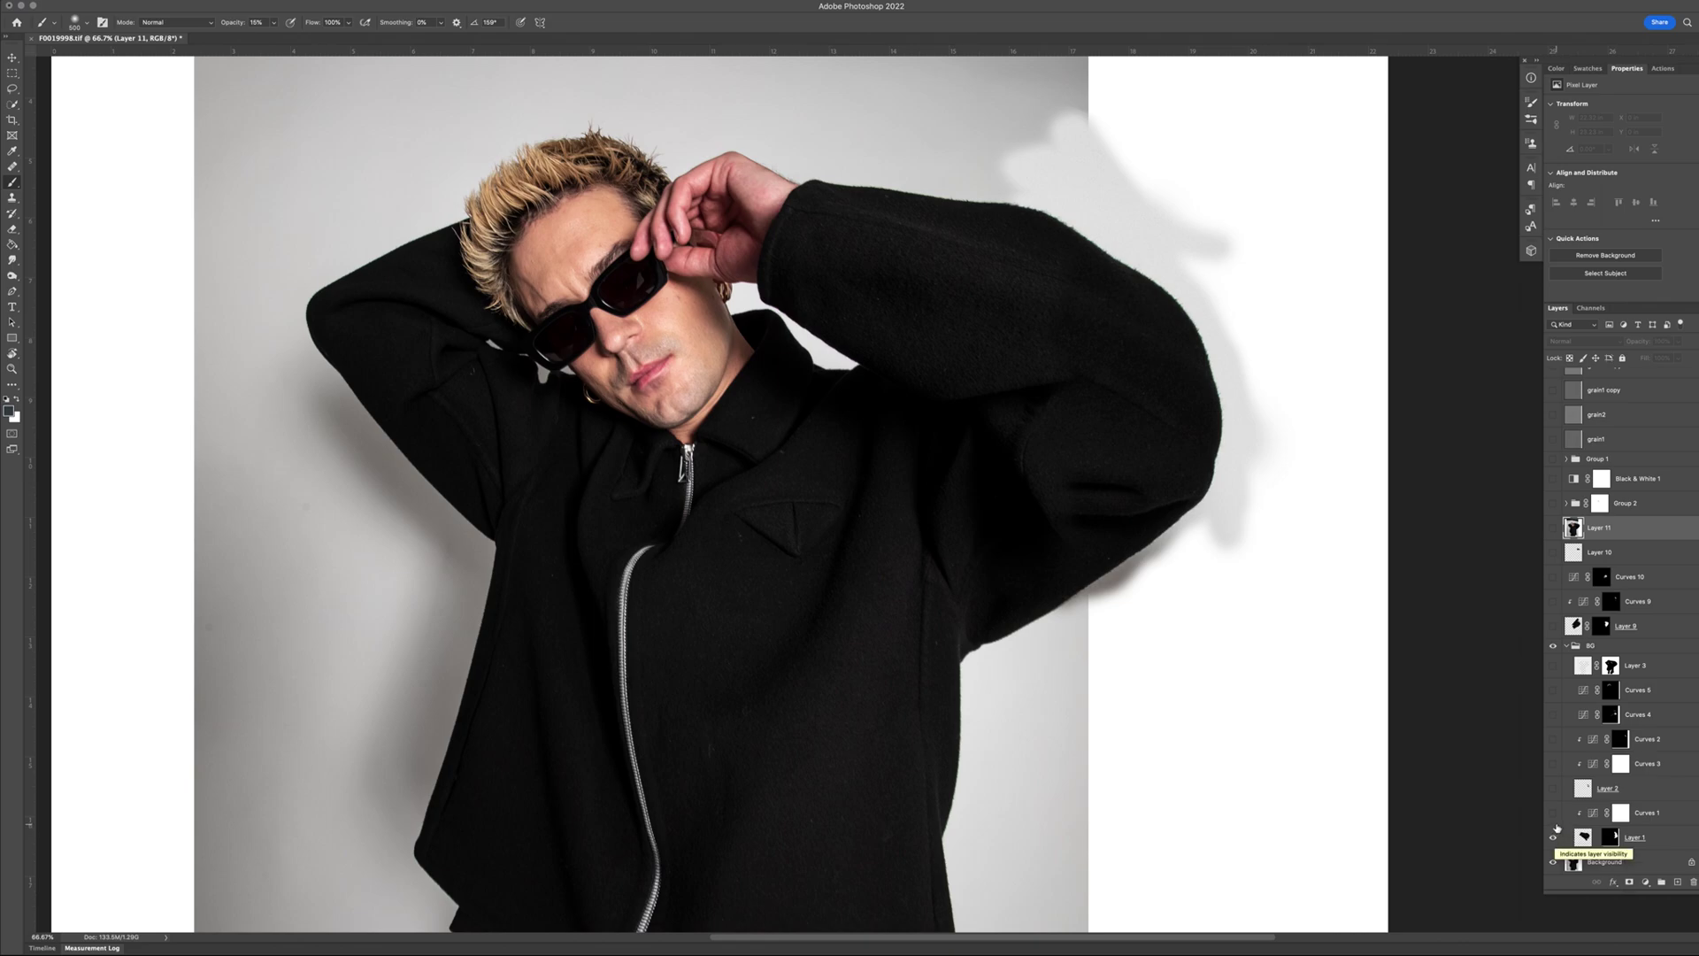
{"action": "left_click", "coordinate": [1554, 812]}
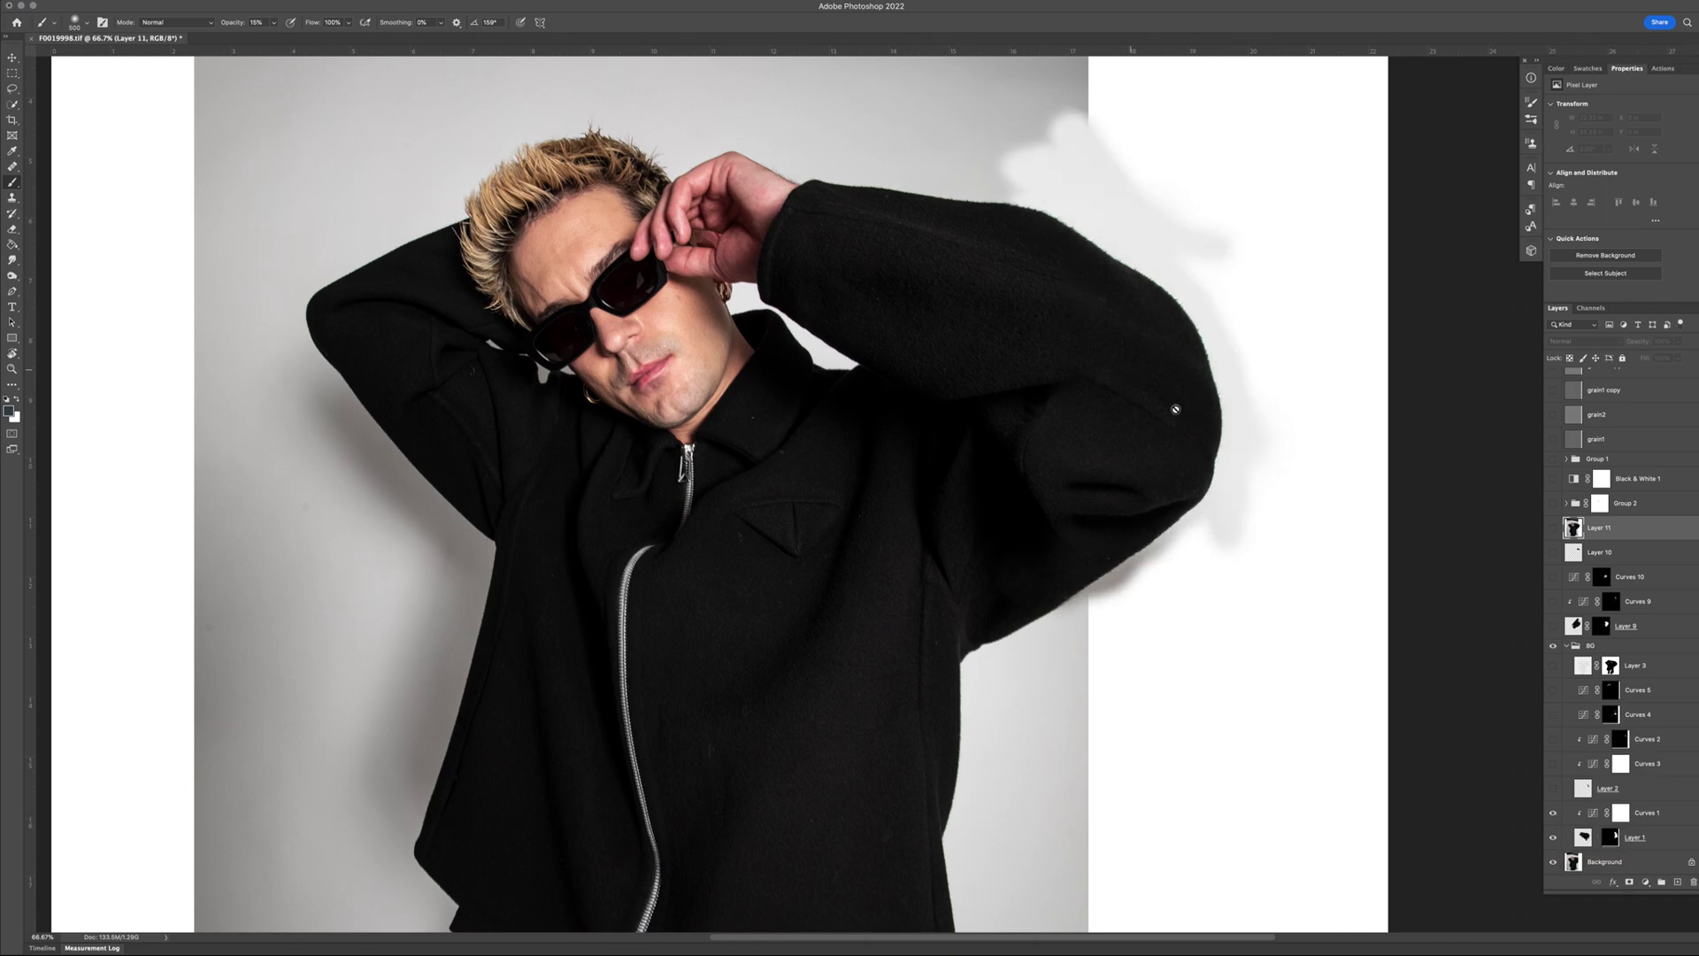
{"action": "left_click", "coordinate": [1553, 789]}
{"action": "left_click_drag", "start_coordinate": [1553, 788], "coordinate": [1553, 743]}
{"action": "left_click", "coordinate": [1553, 715]}
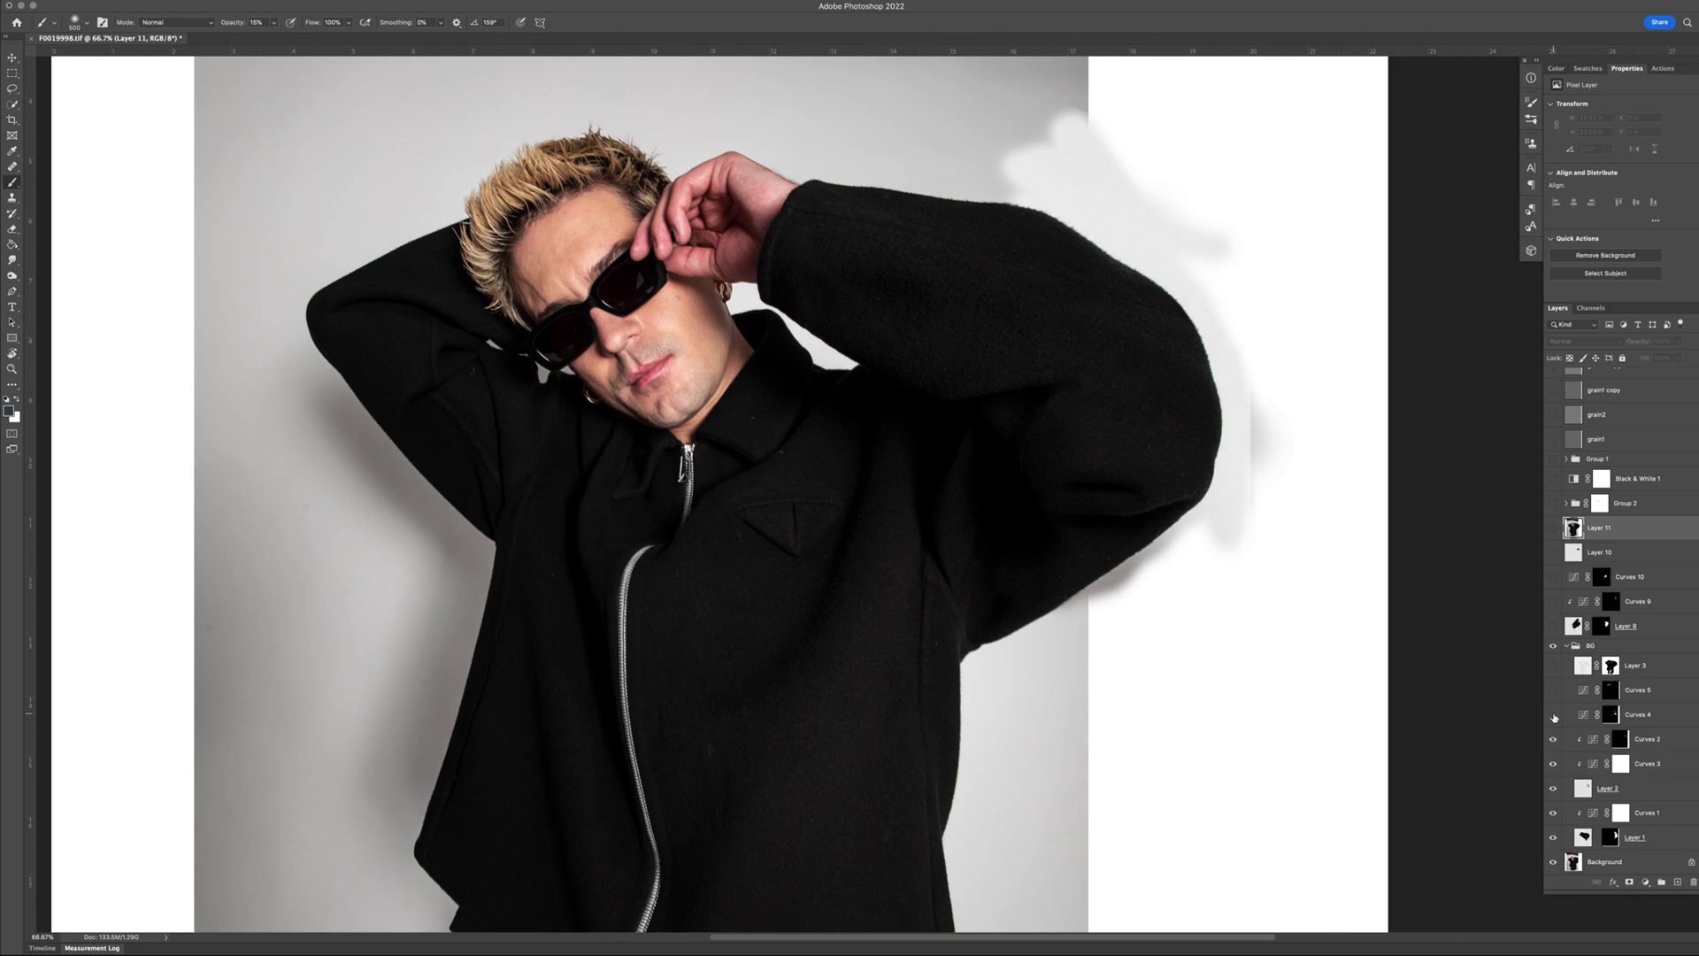
{"action": "left_click", "coordinate": [1554, 716]}
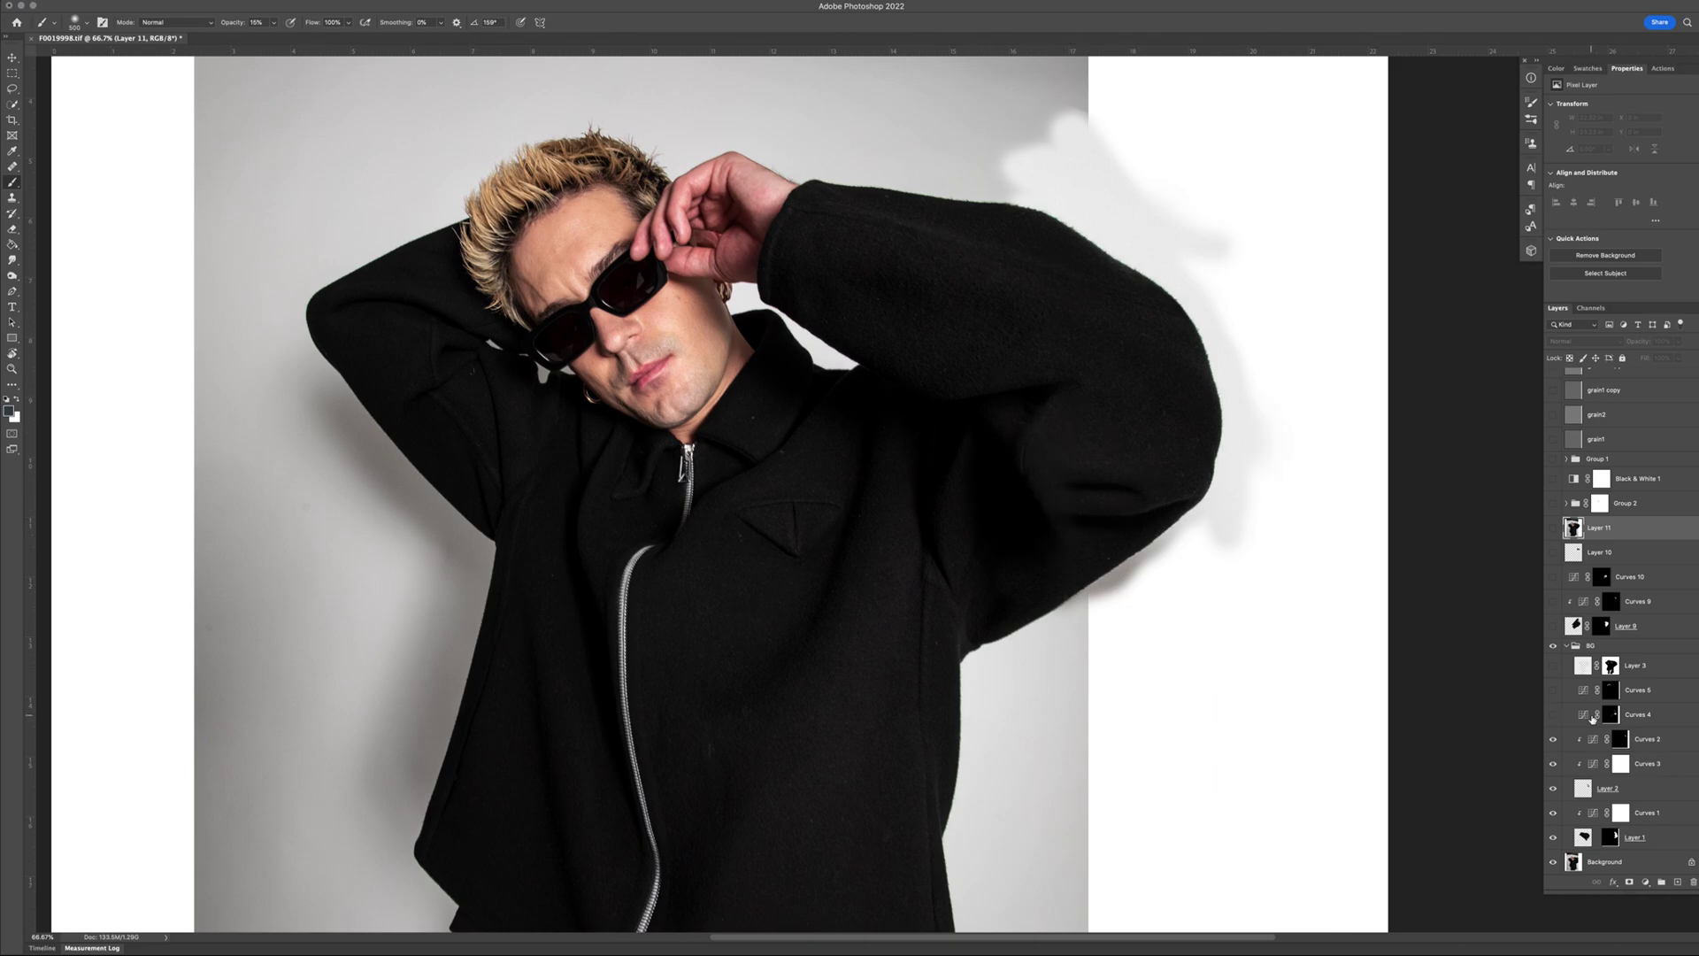
{"action": "left_click", "coordinate": [1553, 717]}
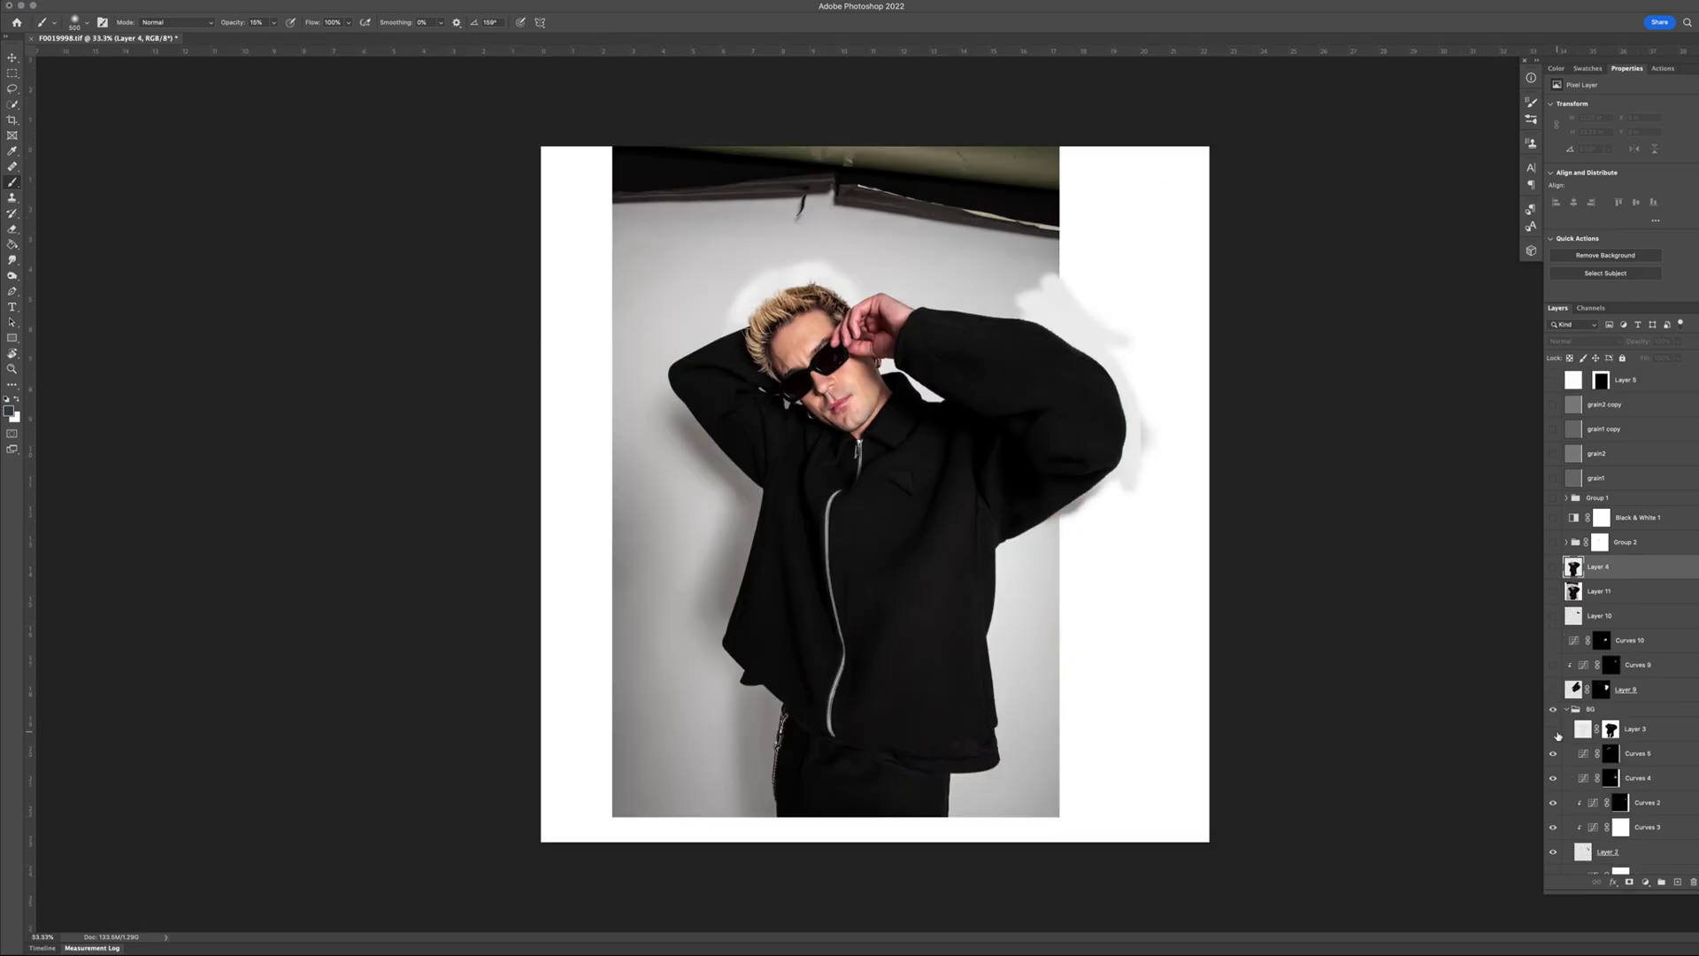
- Show the clean backdrop on Layer 3, then toggle Layer 4 to compare the retouched shape and leave it visible
{"action": "left_click", "coordinate": [1555, 730]}
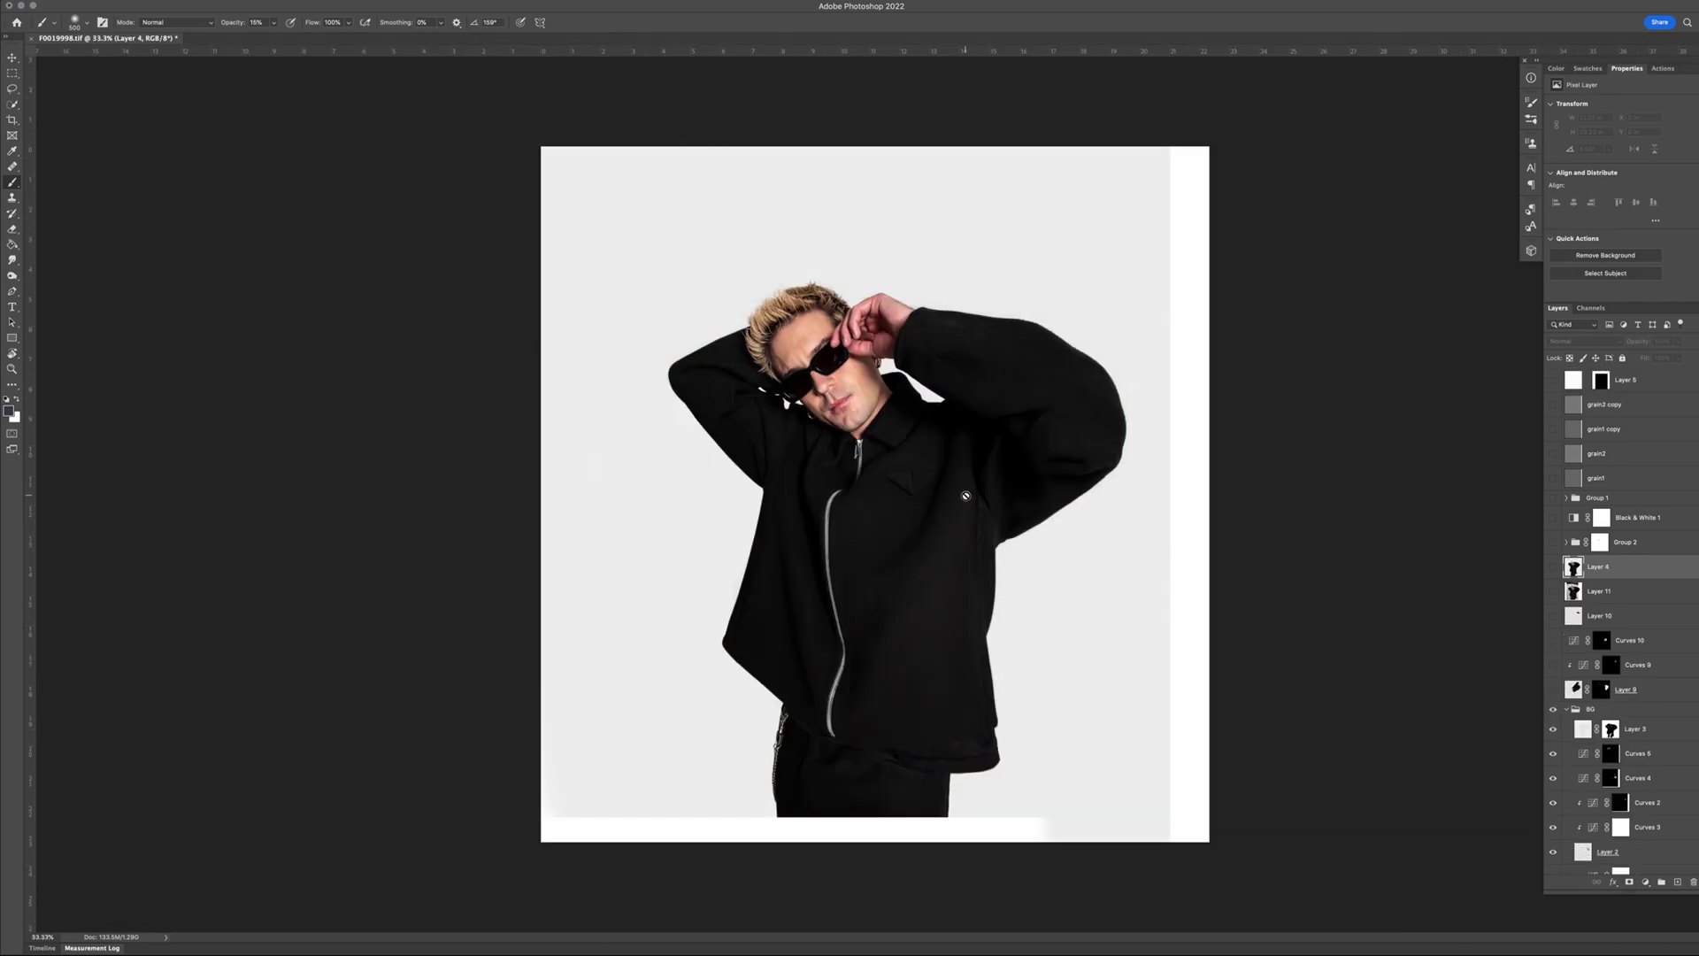
{"action": "left_click", "coordinate": [1555, 567]}
{"action": "left_click", "coordinate": [1555, 568]}
{"action": "left_click", "coordinate": [1555, 567]}
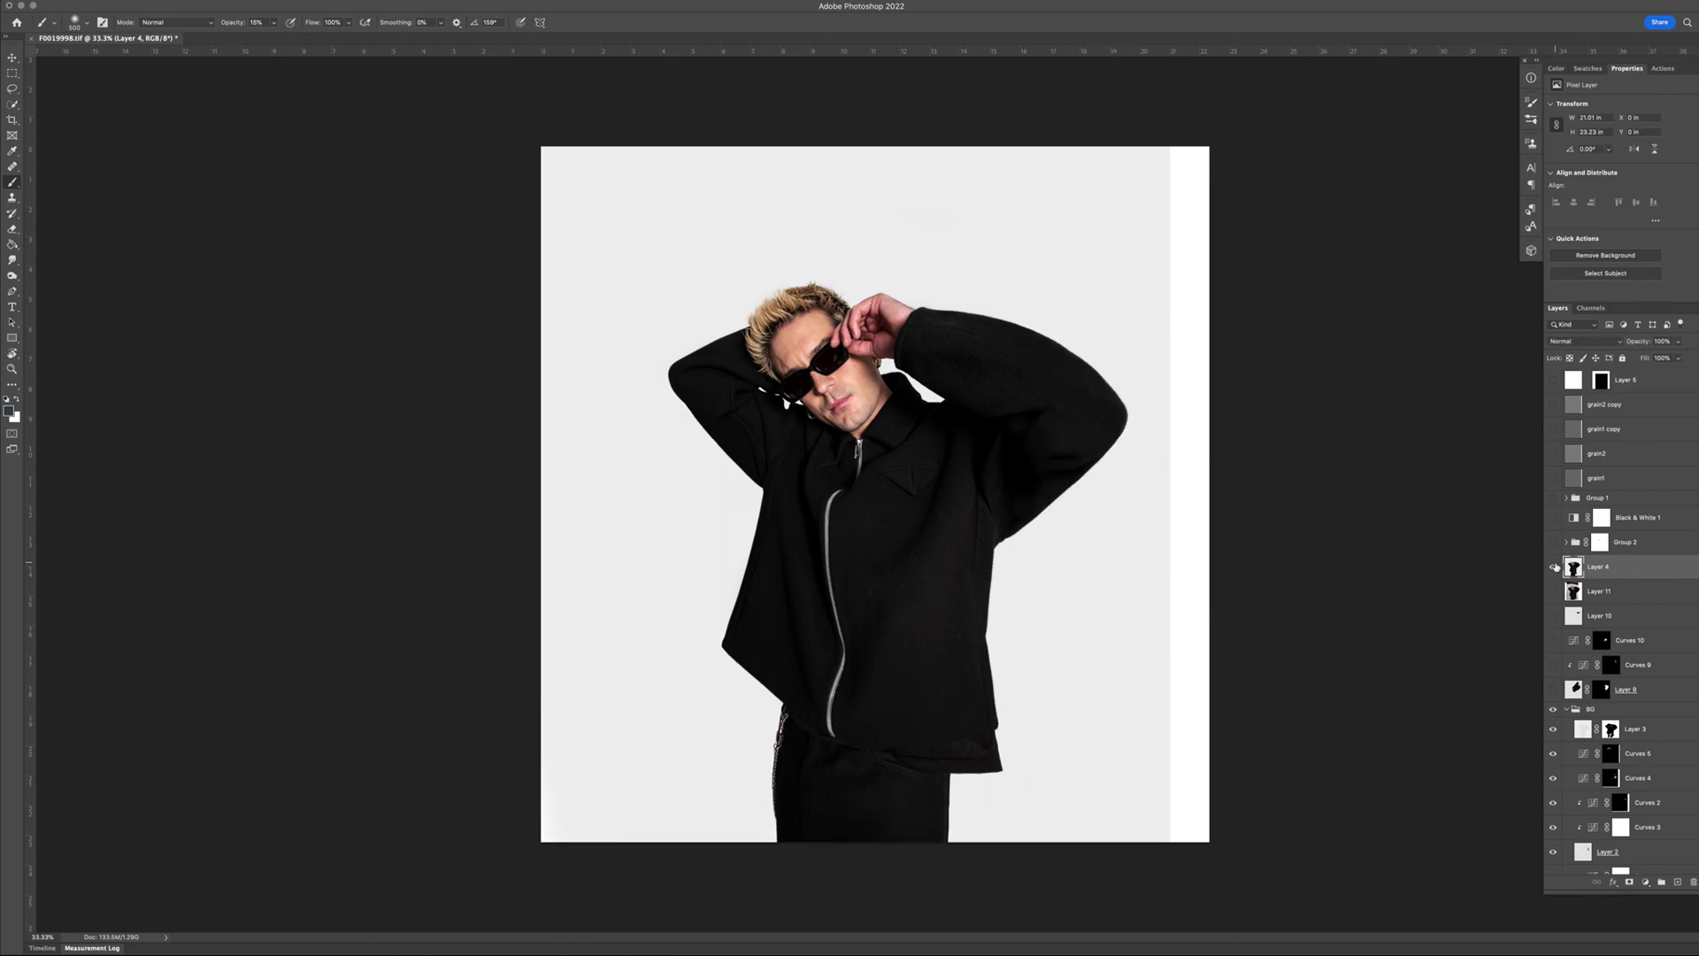
- Show the white border layer above the grain layers, then Group 2, Black & White 1, Group 1 and grain1
{"action": "left_click", "coordinate": [1553, 381]}
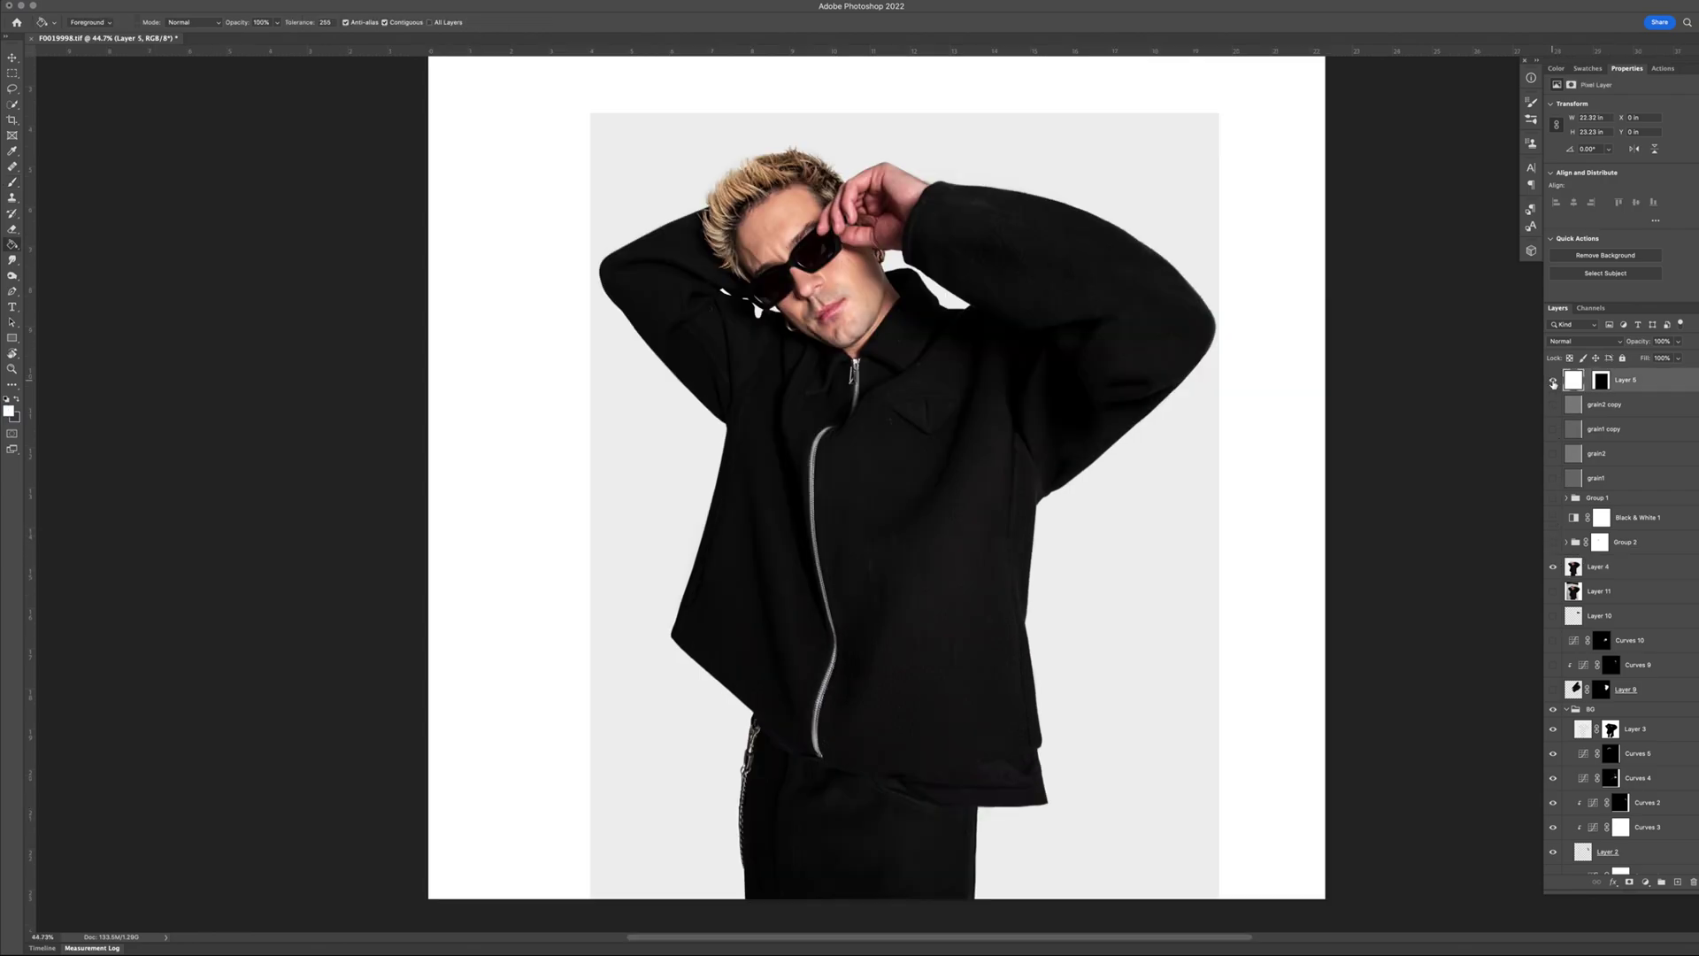
{"action": "left_click", "coordinate": [1552, 543]}
{"action": "left_click", "coordinate": [1553, 518]}
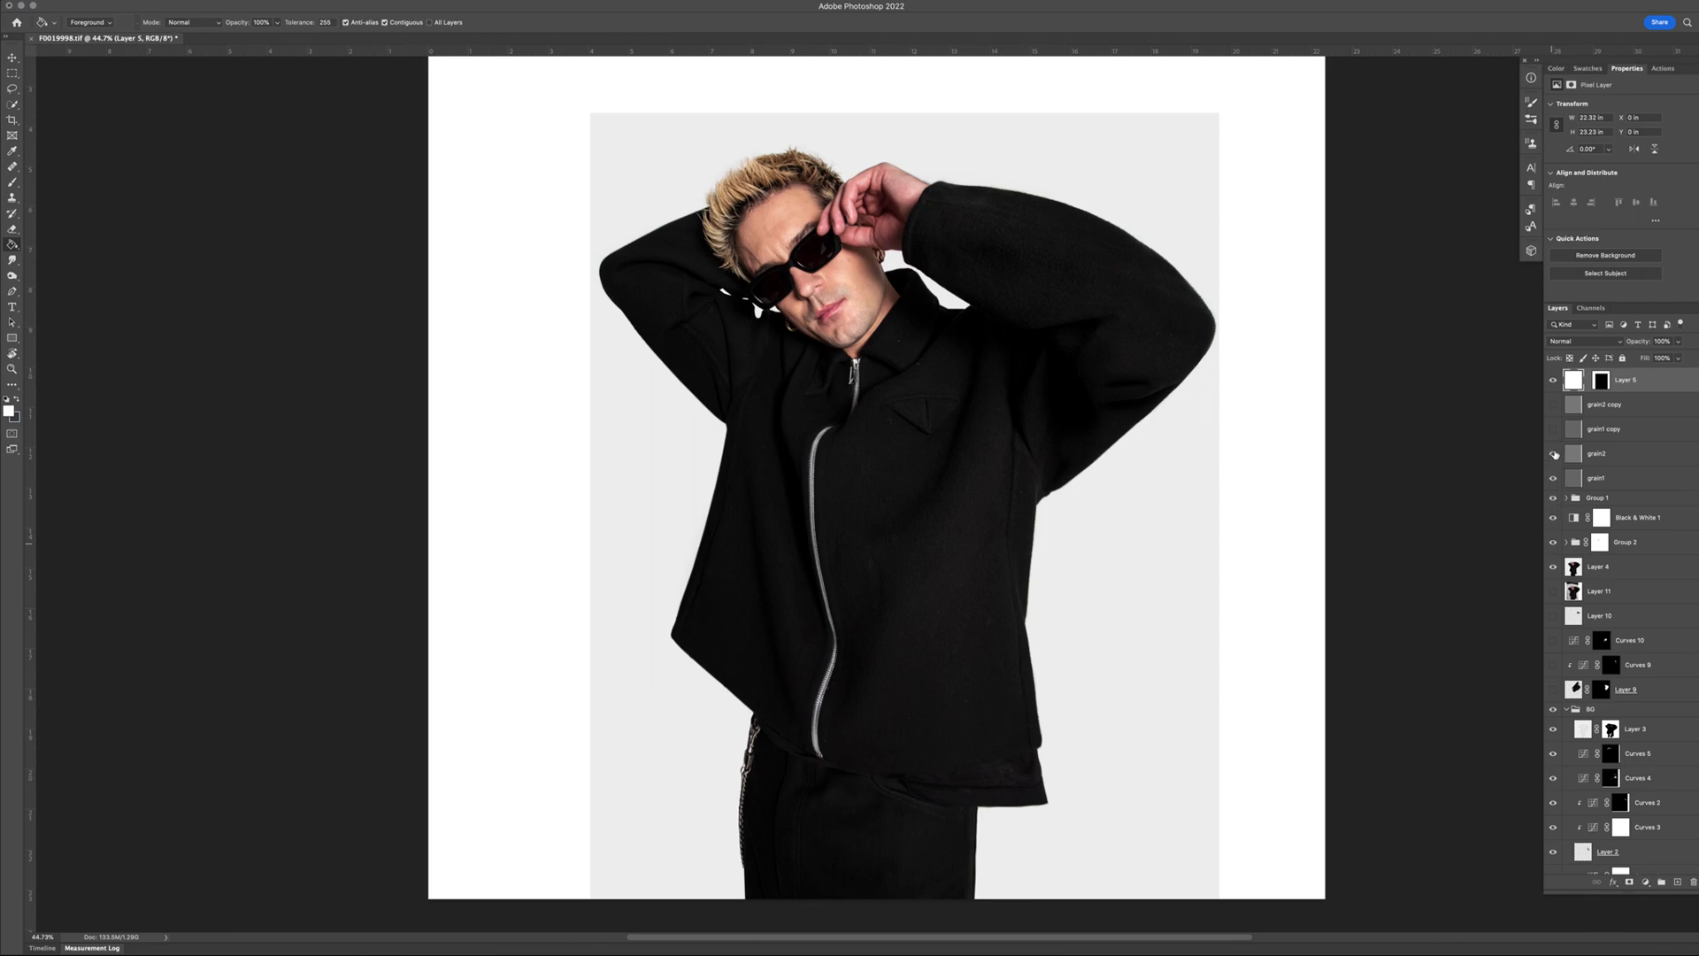